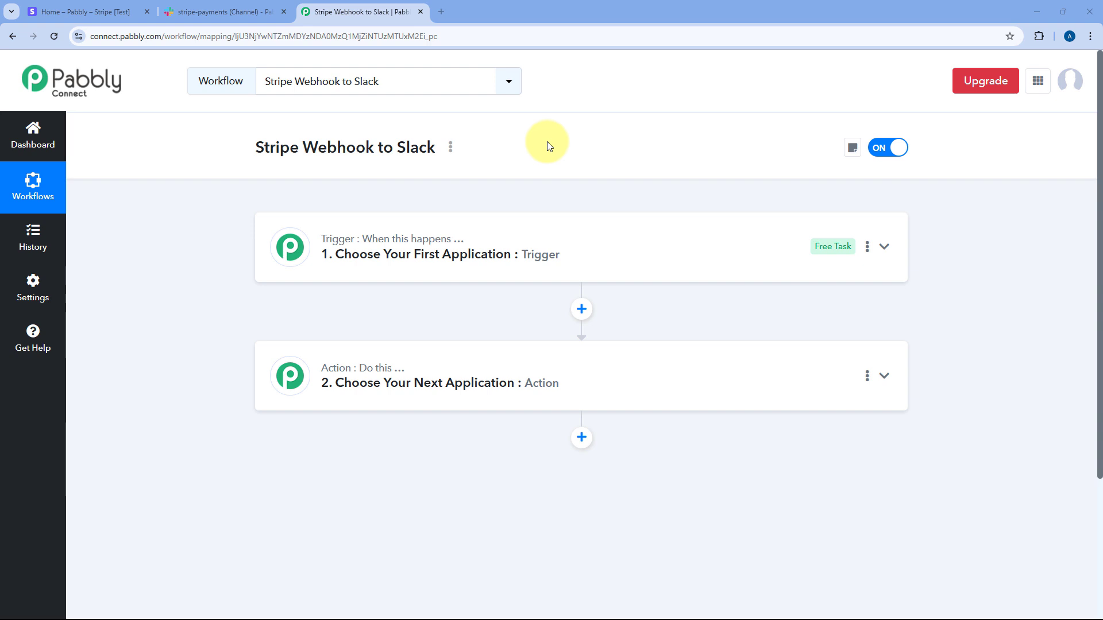
Step: Scroll down the open 'Stripe Webhook to Slack' workflow to its unset trigger step
scroll(565, 195, down, 1)
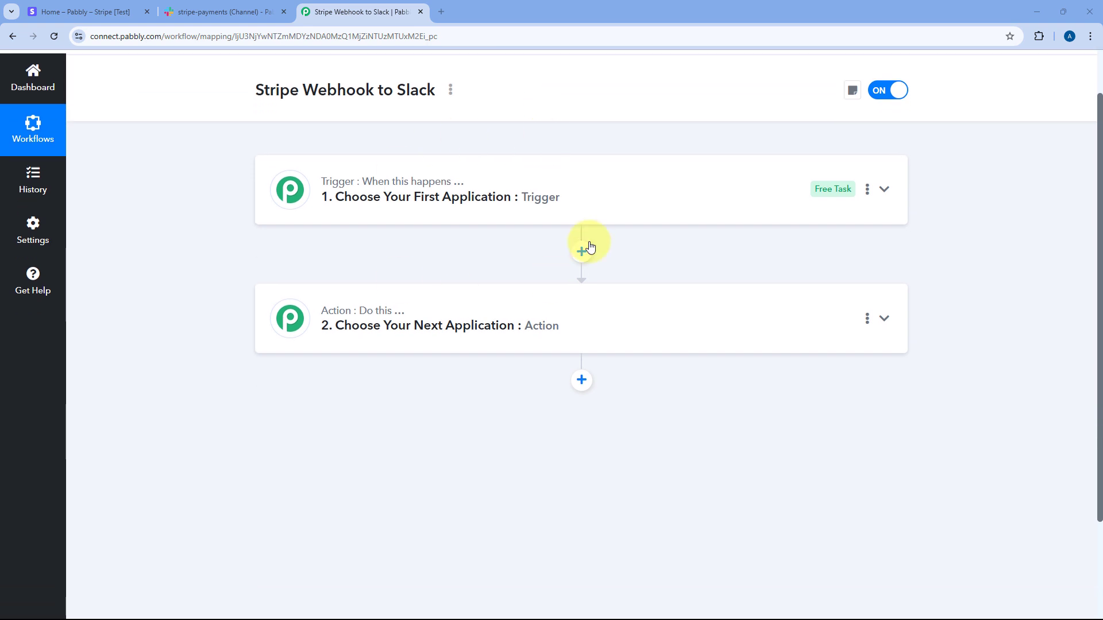
Step: Set Stripe as the workflow's trigger app
click(540, 187)
scroll(222, 315, up, 1)
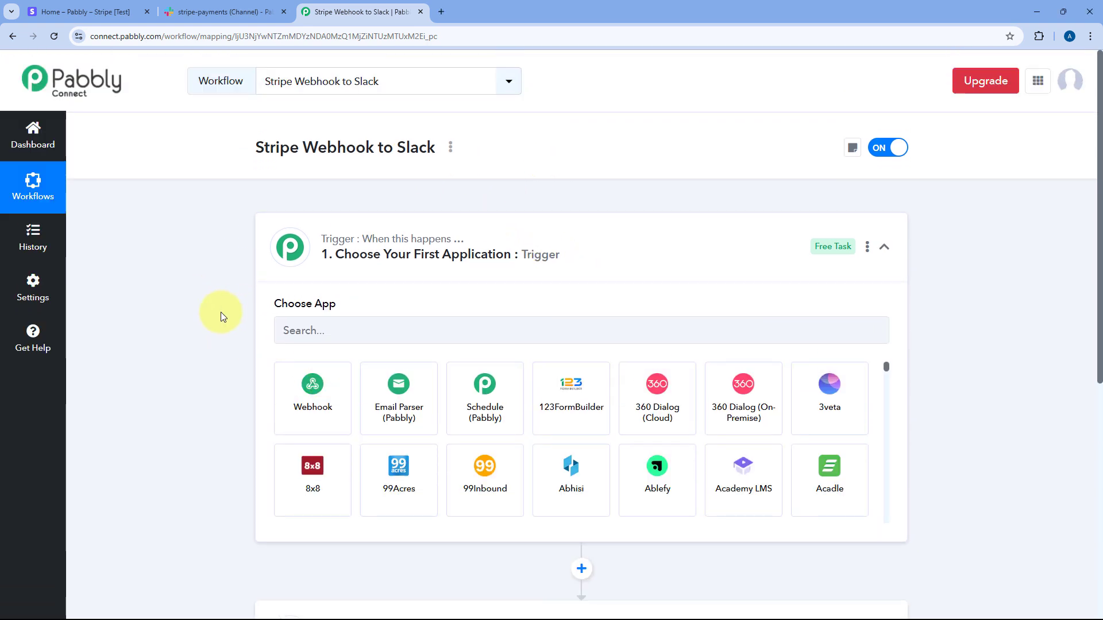
click(391, 327)
text(Stri)
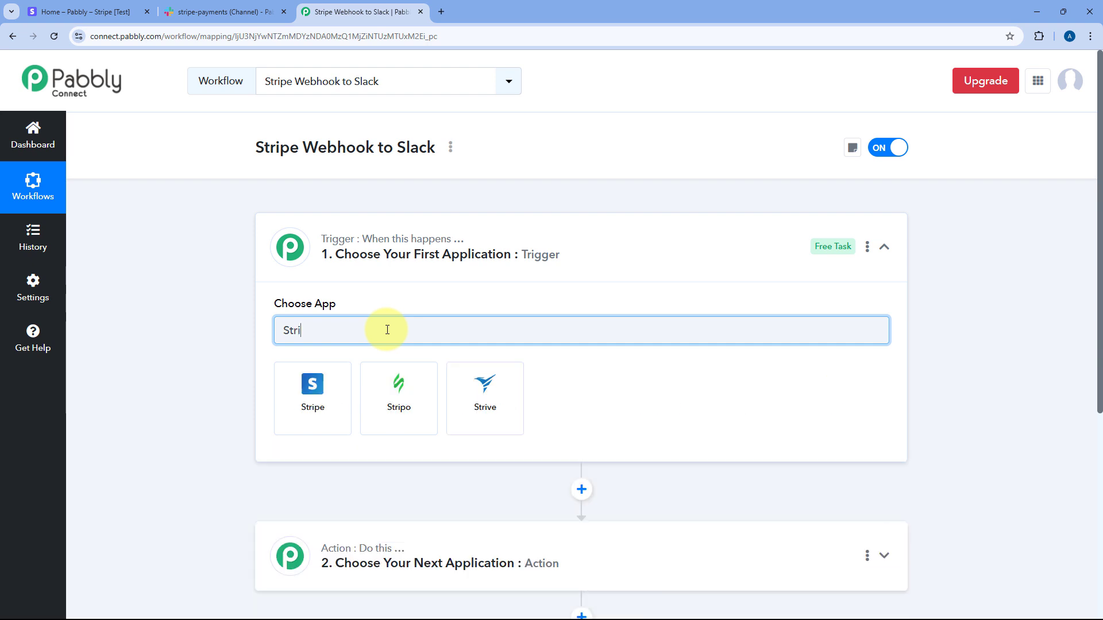
text(pe)
click(286, 388)
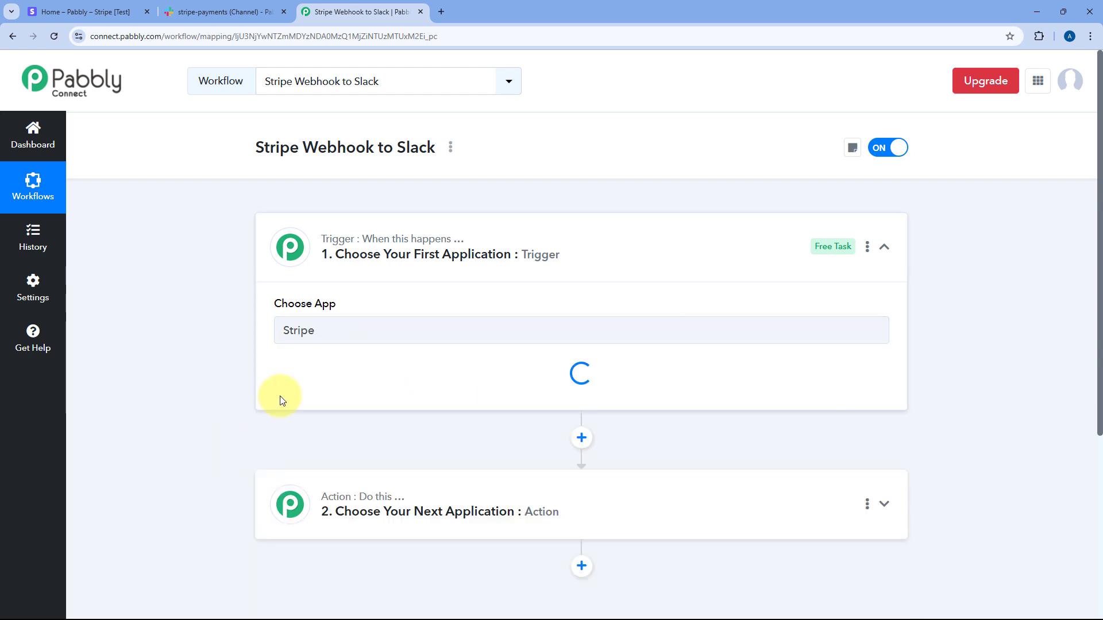
scroll(271, 278, down, 2)
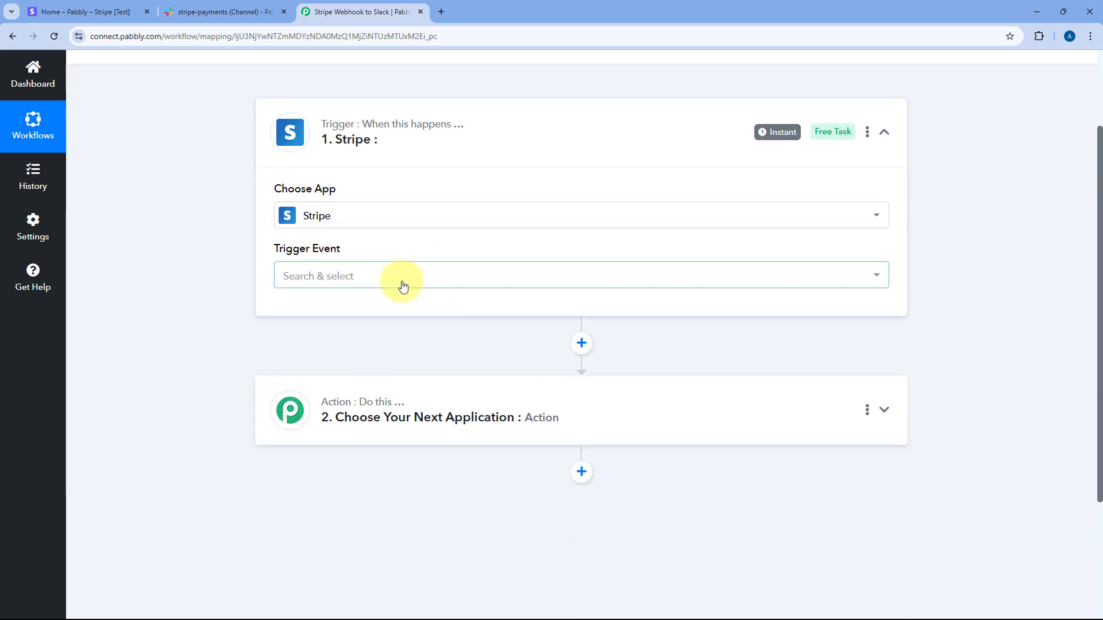
Step: Choose Checkout Completed as the trigger event and copy the Pabbly webhook URL
click(403, 286)
scroll(197, 313, down, 2)
scroll(404, 299, down, 4)
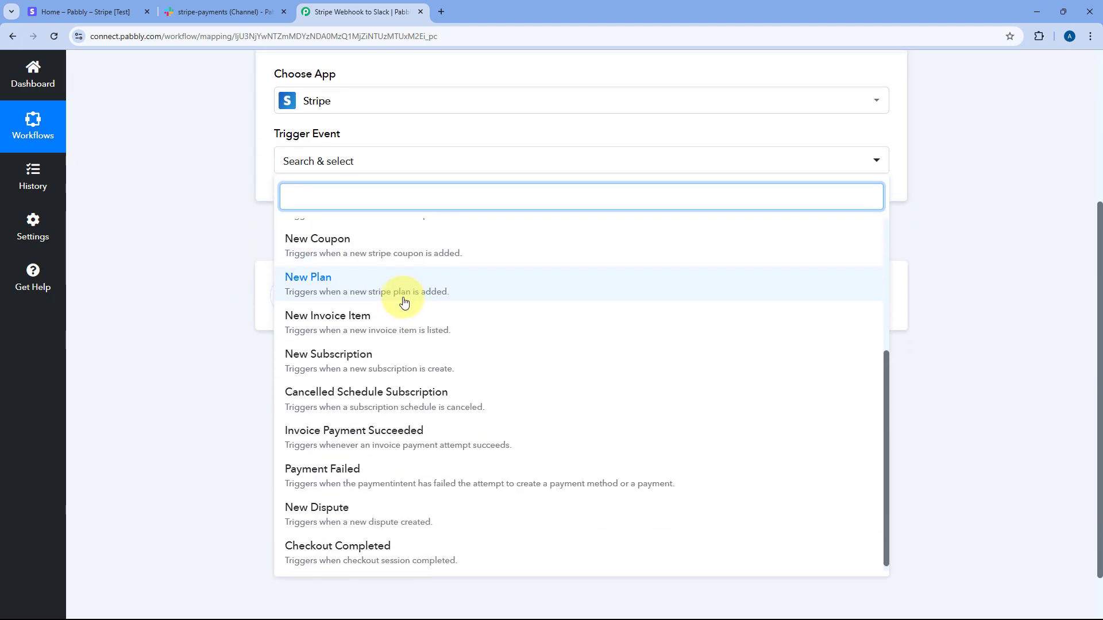
click(360, 546)
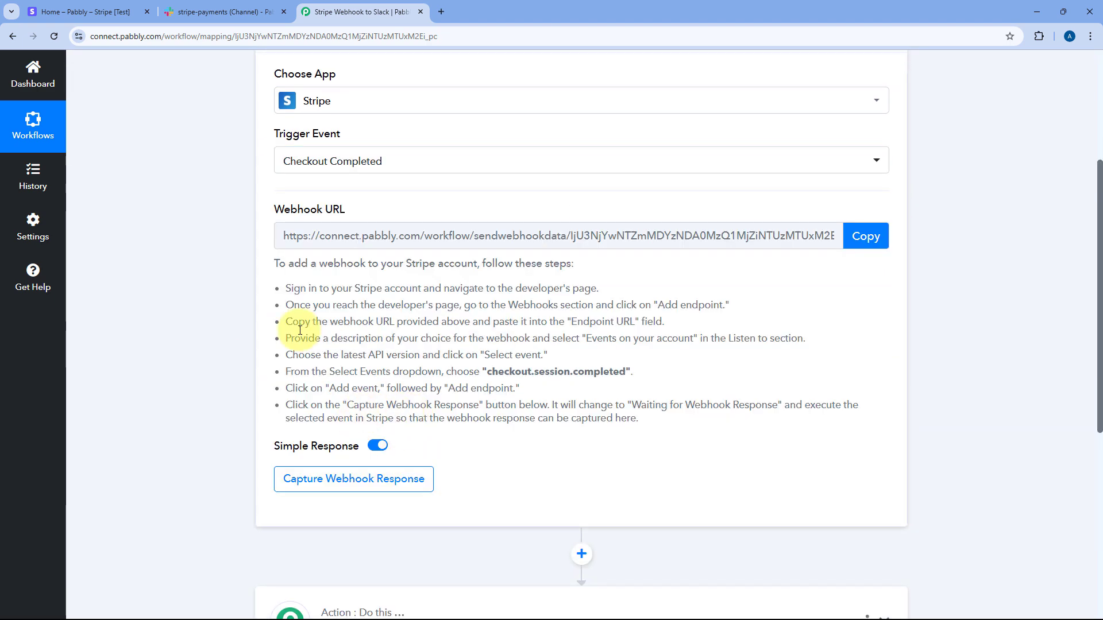
scroll(243, 326, up, 1)
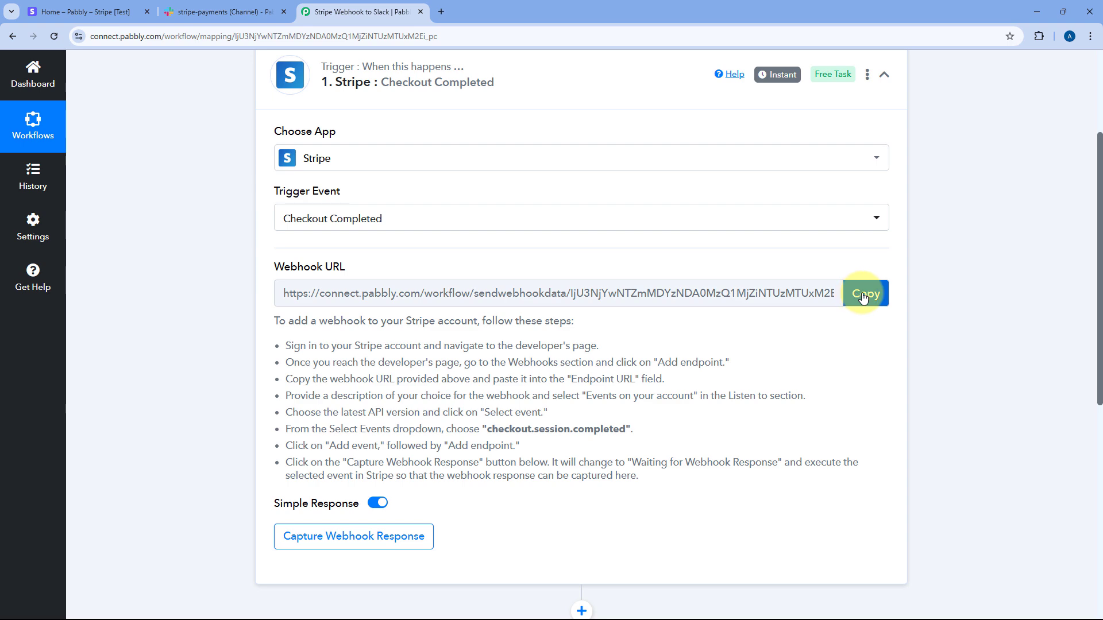
click(840, 300)
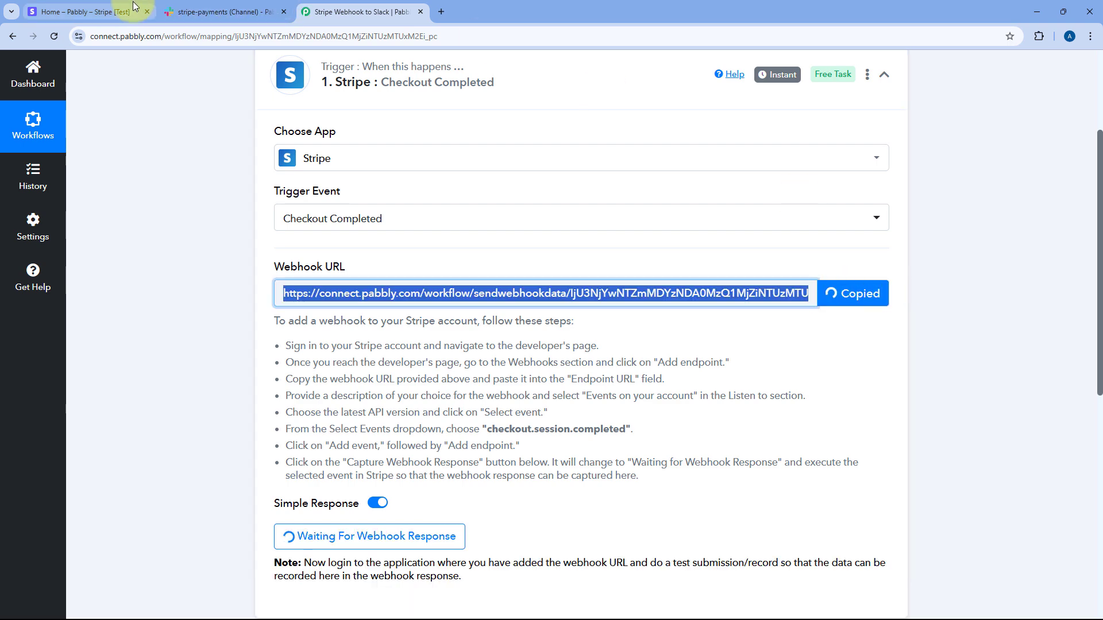
click(133, 8)
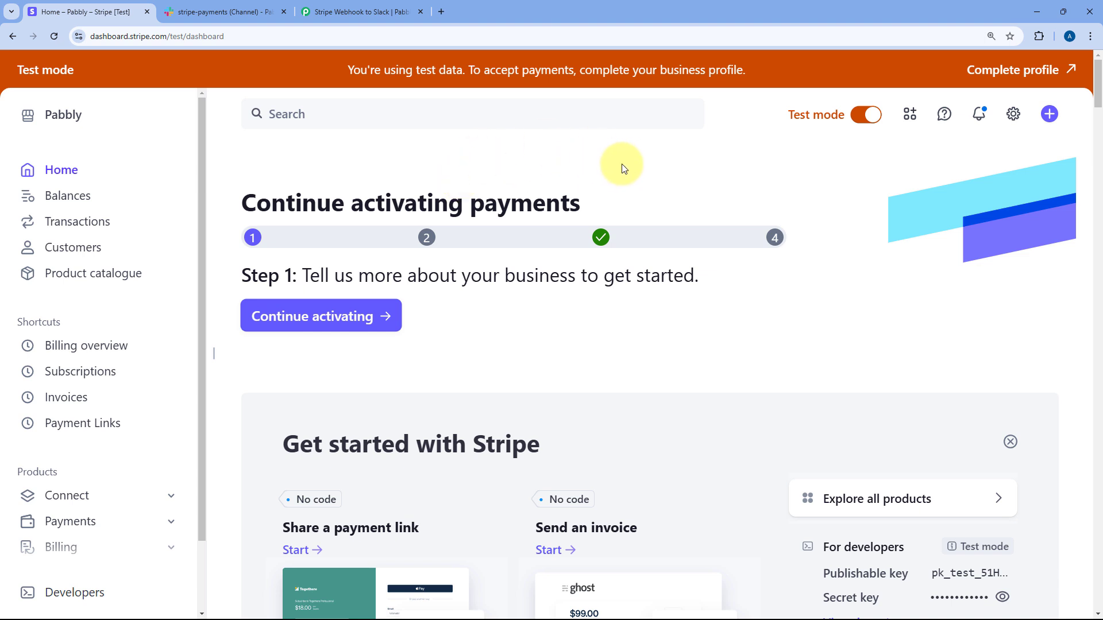
Step: In Developers > Webhooks, start a new endpoint with events from Your account
click(94, 592)
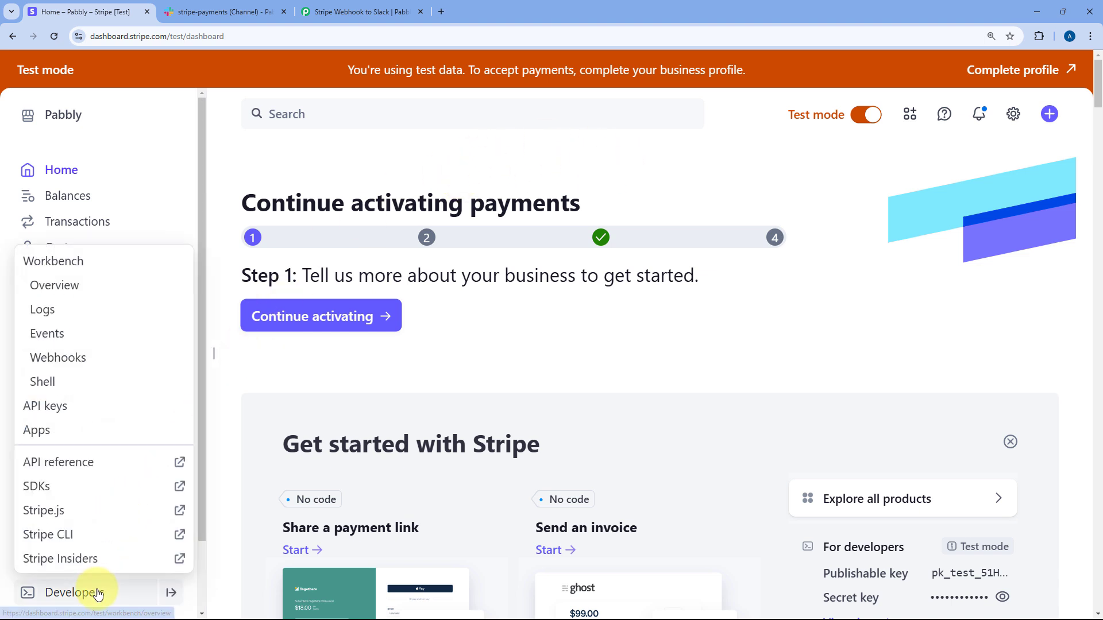
click(102, 359)
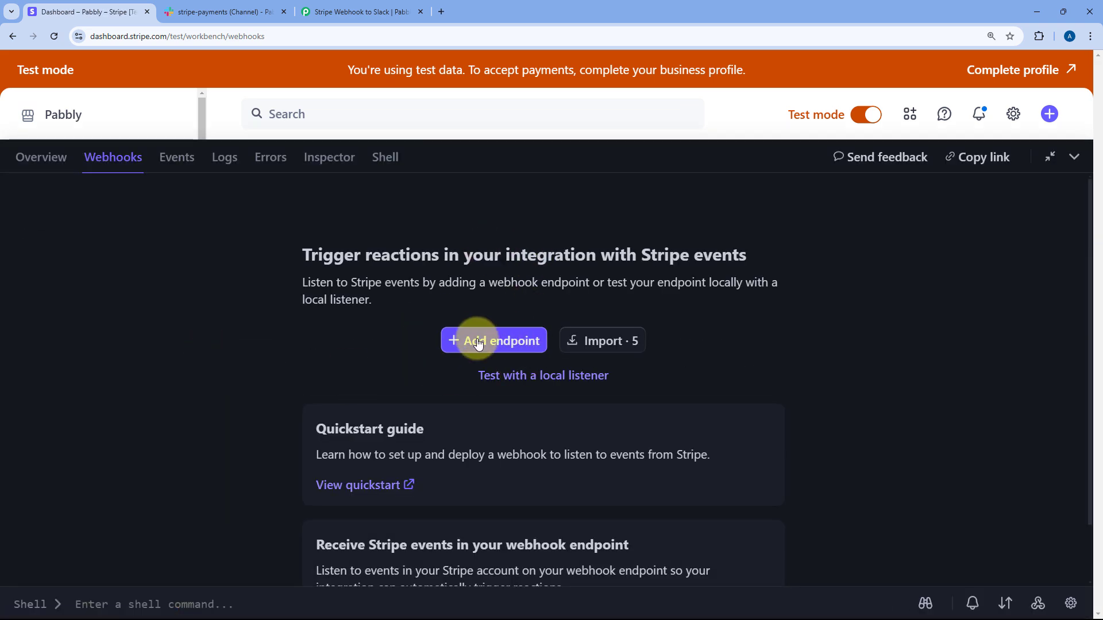
click(479, 341)
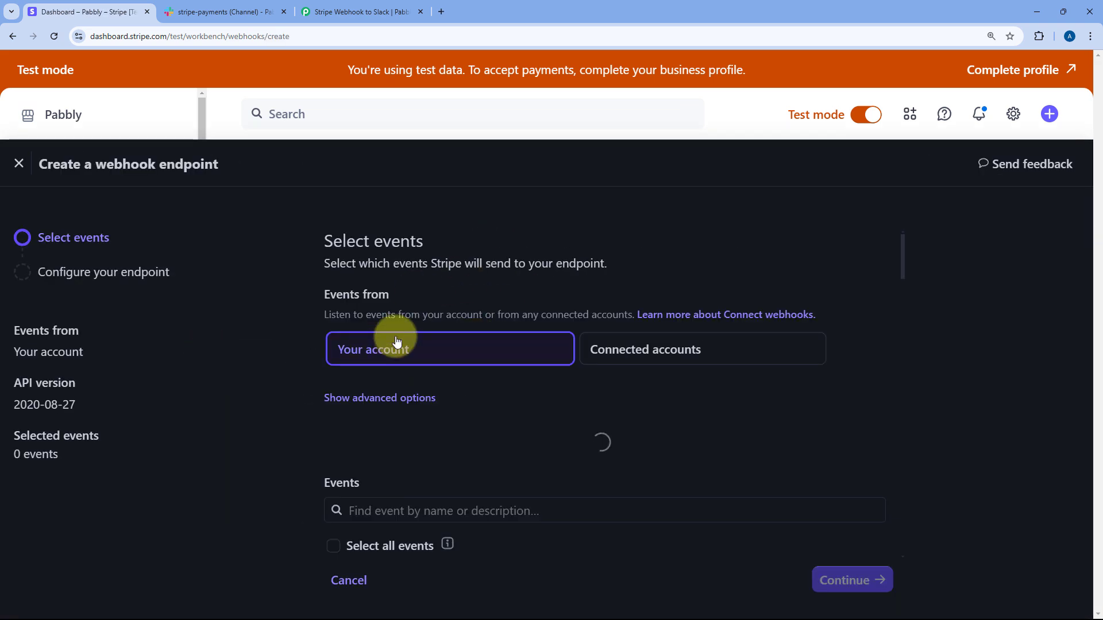
scroll(546, 286, down, 1)
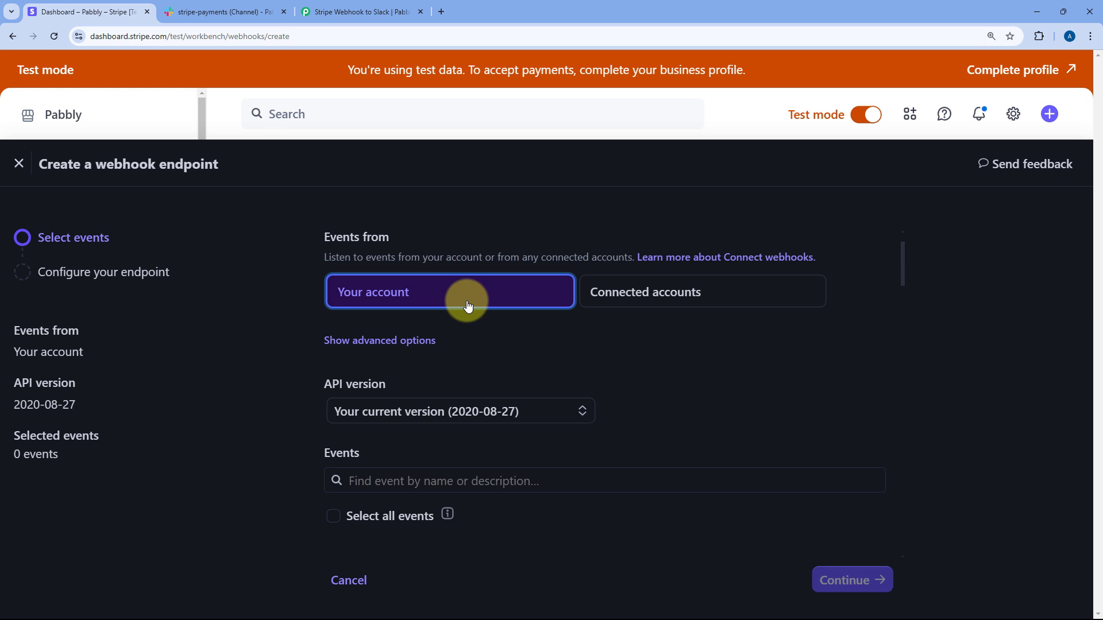
scroll(467, 305, down, 2)
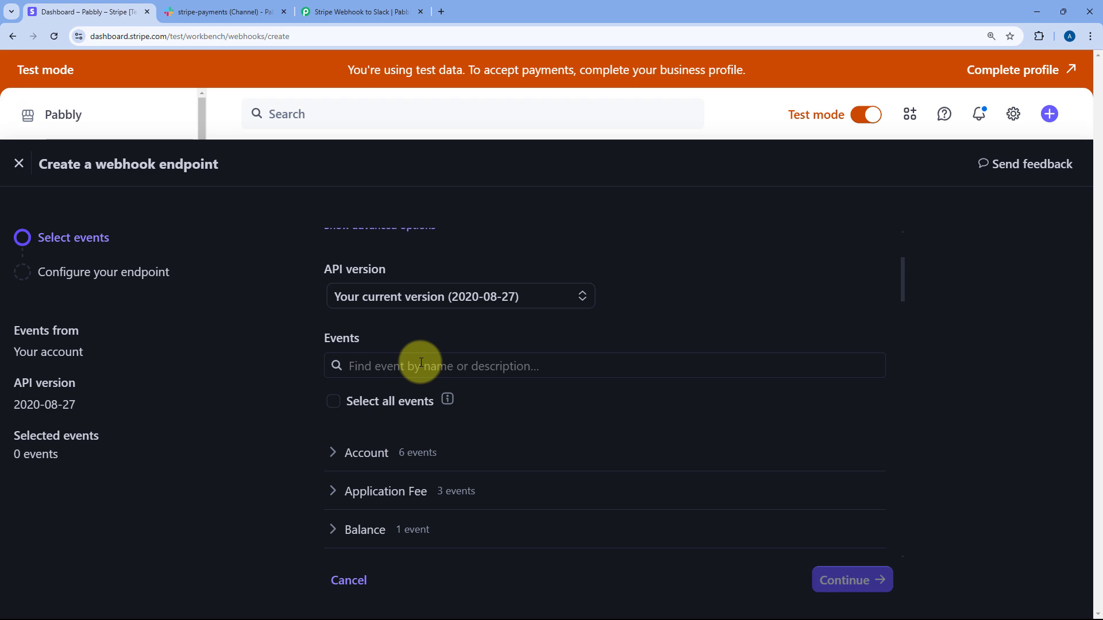
Step: Copy the event name checkout.session.completed from Pabbly's Stripe setup instructions
click(340, 12)
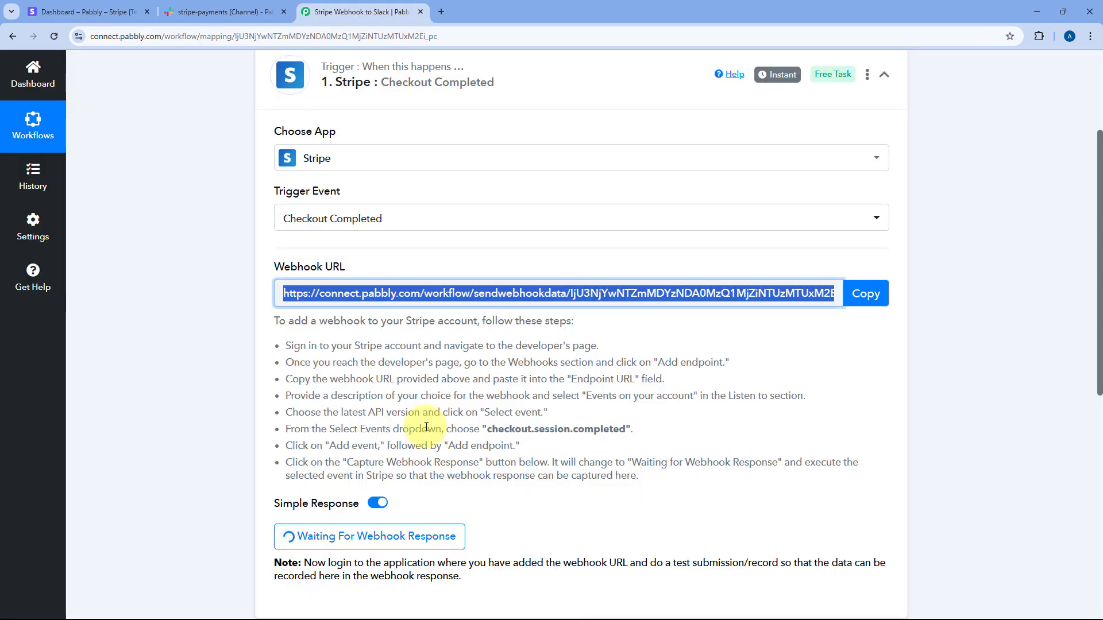
scroll(289, 260, down, 1)
drag(278, 263, 684, 418)
click(574, 371)
drag(487, 371, 594, 371)
right_click(594, 371)
click(615, 379)
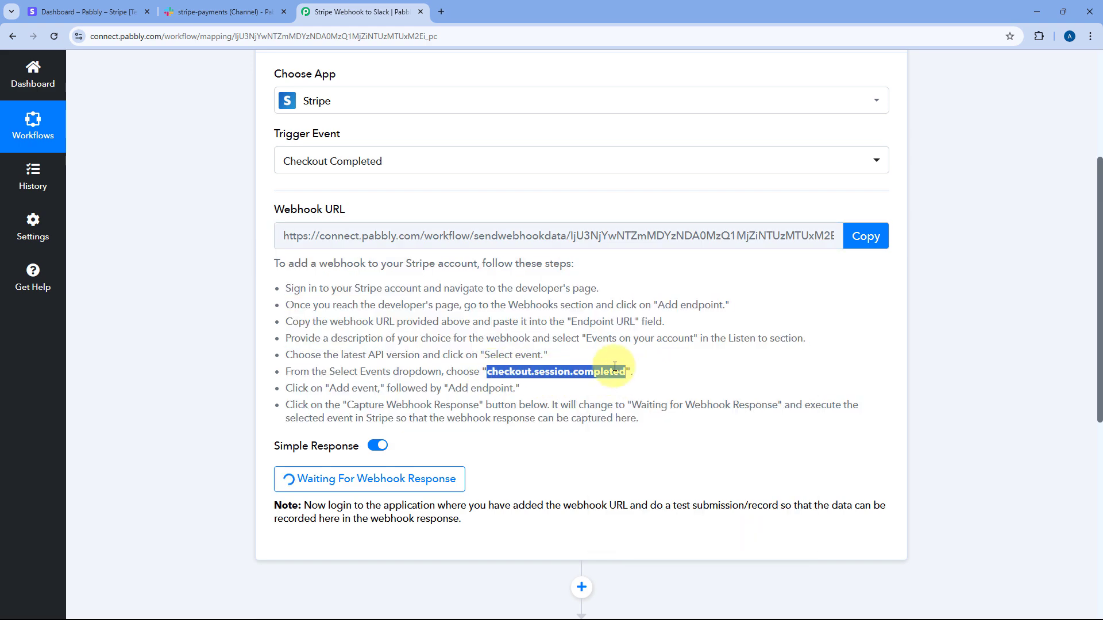
Step: Select checkout.session.completed in Stripe's event search and continue to the endpoint URL
click(118, 13)
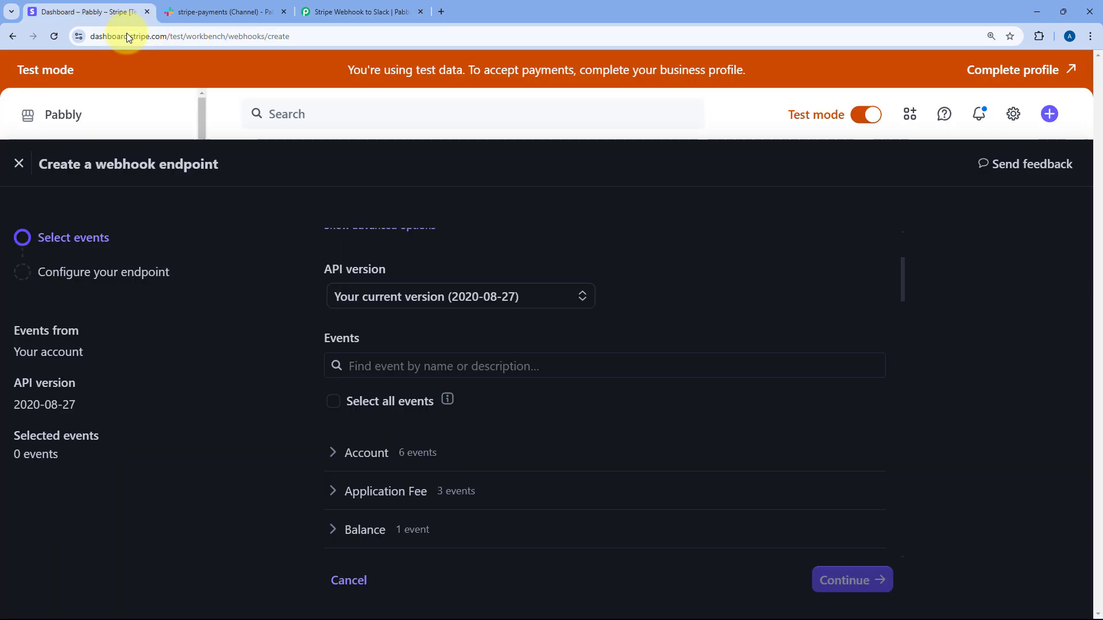
right_click(367, 366)
click(402, 204)
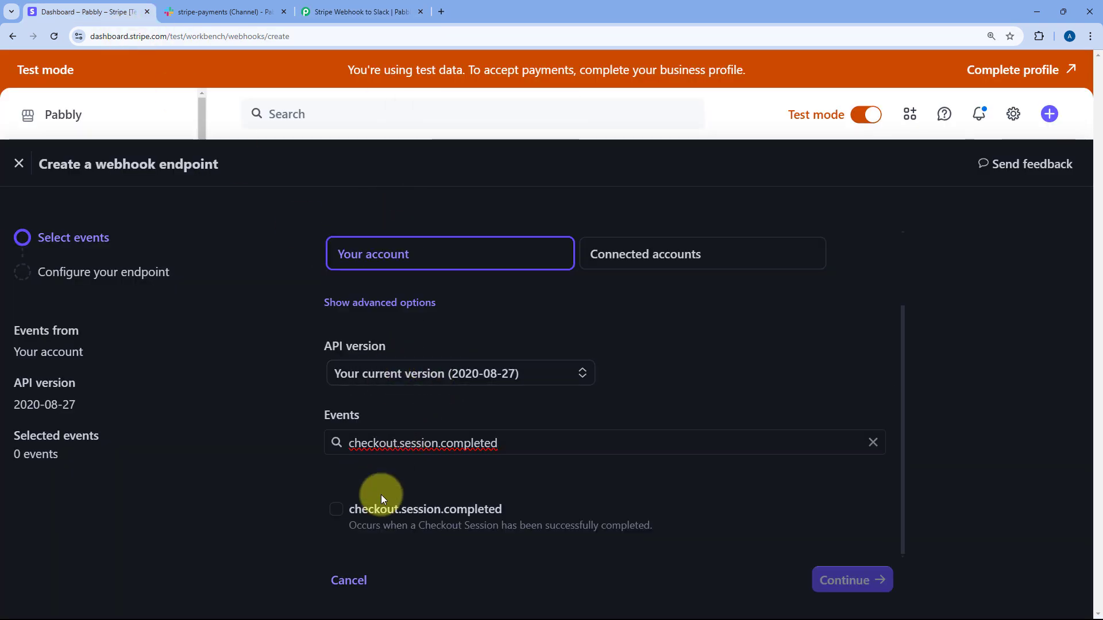
click(338, 514)
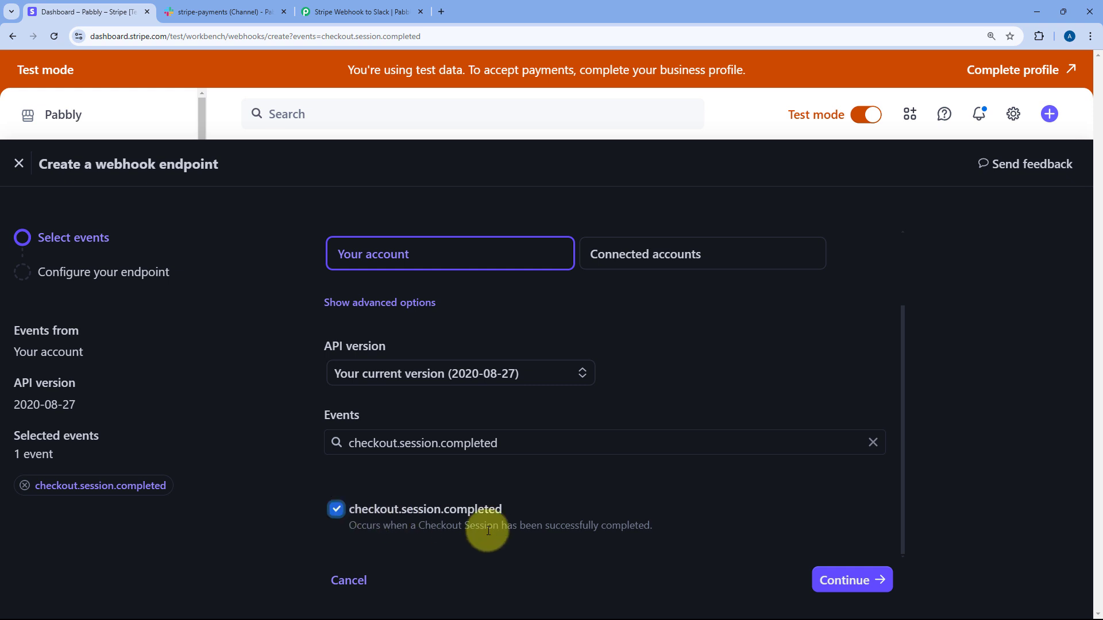
click(838, 581)
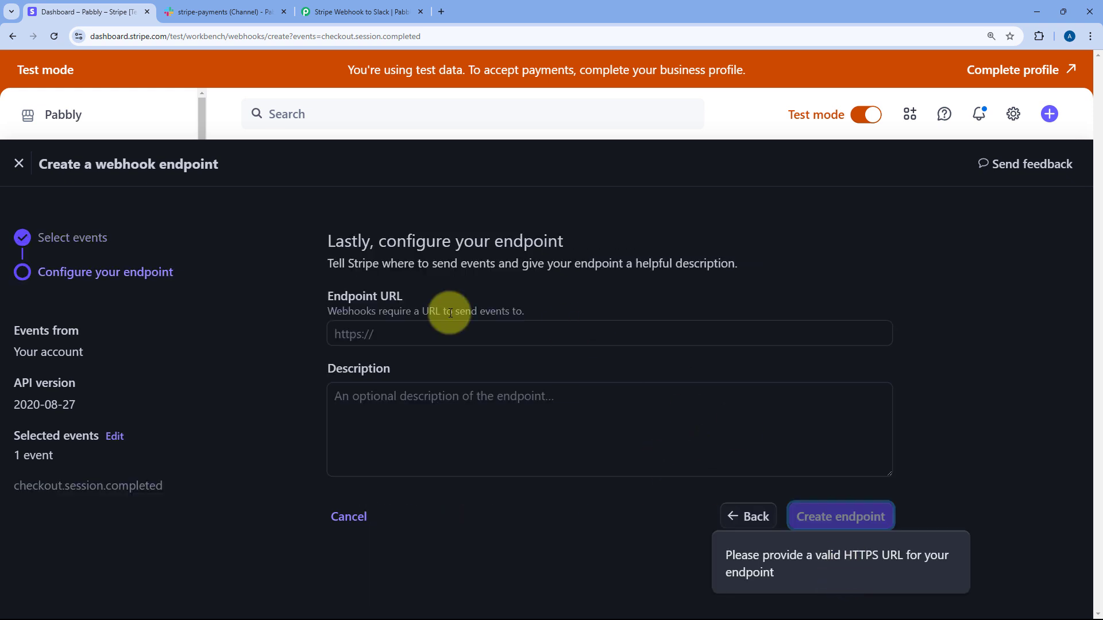
click(382, 329)
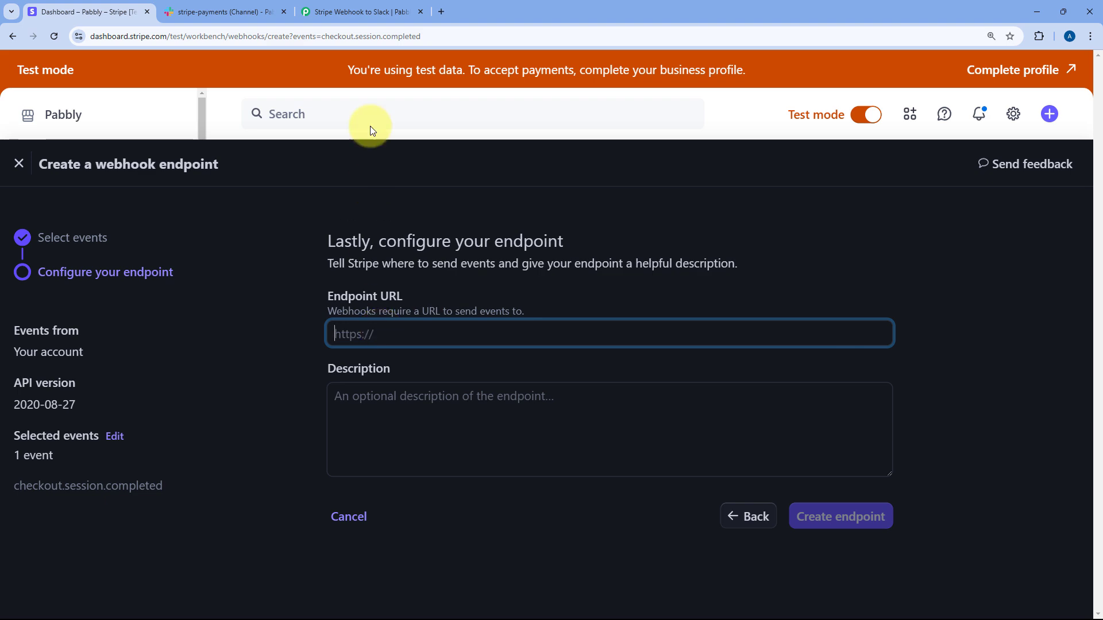
click(379, 11)
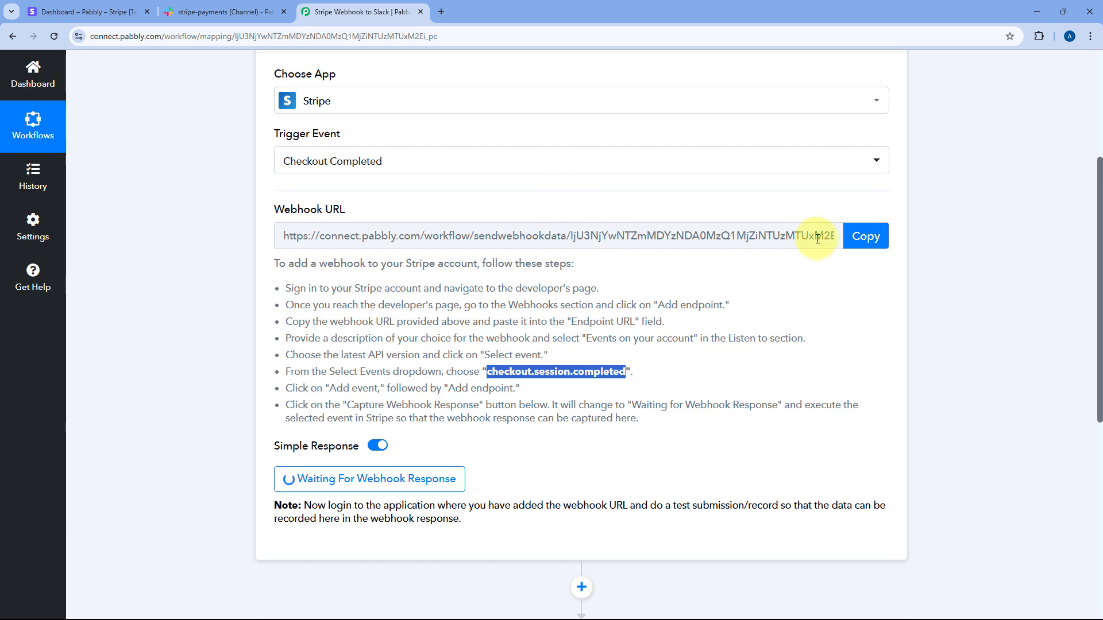
Step: Paste the Pabbly webhook URL as Stripe's Endpoint URL and create the endpoint
click(856, 236)
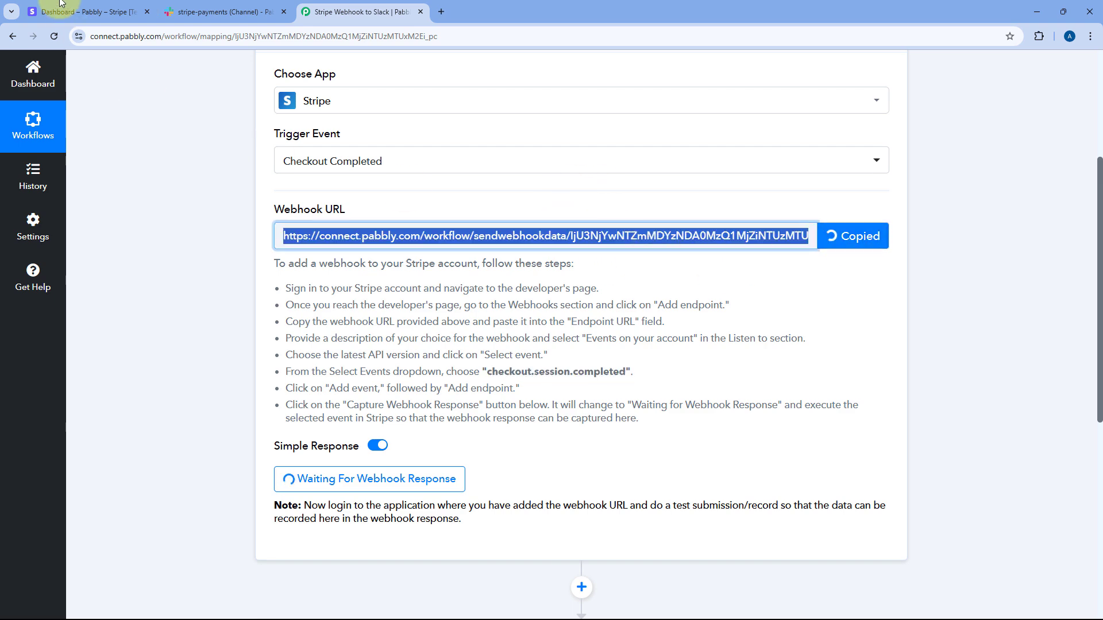
click(86, 11)
right_click(367, 334)
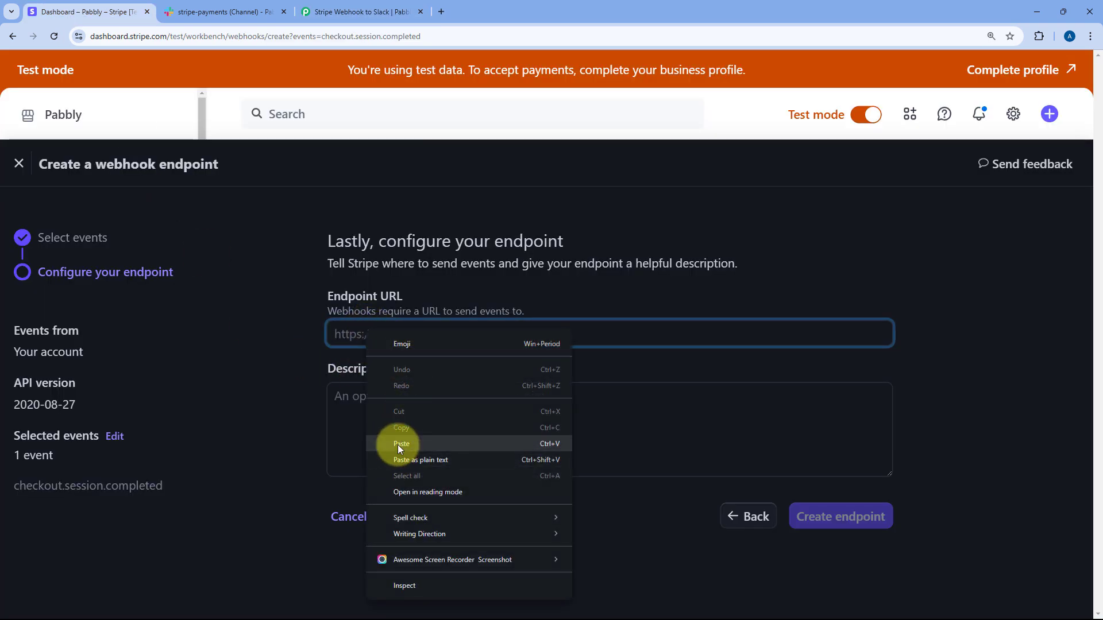
click(401, 444)
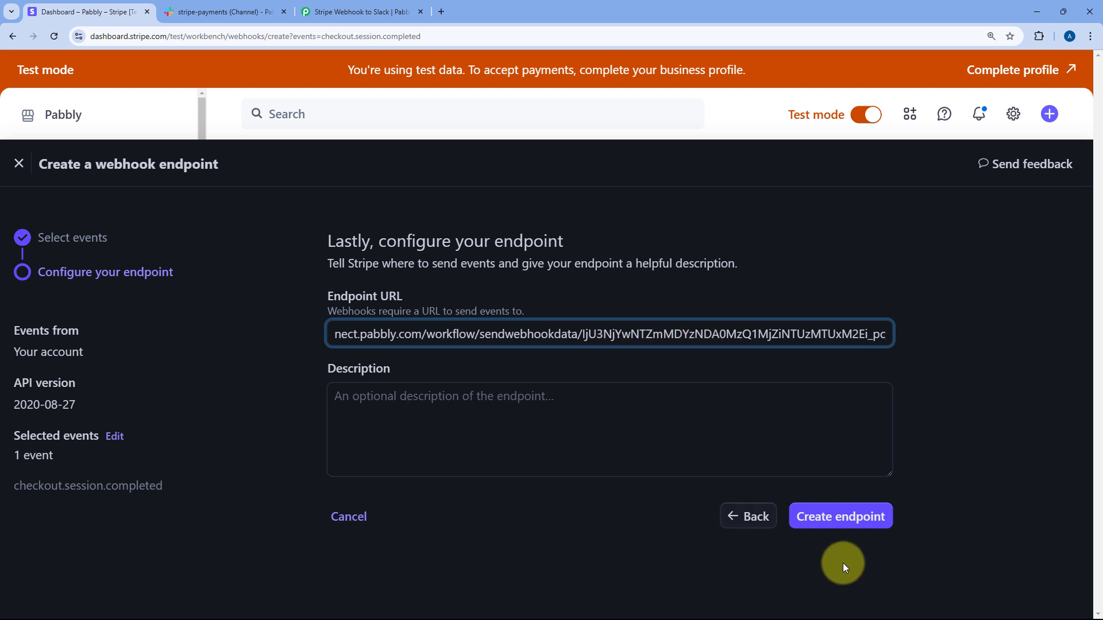
click(834, 518)
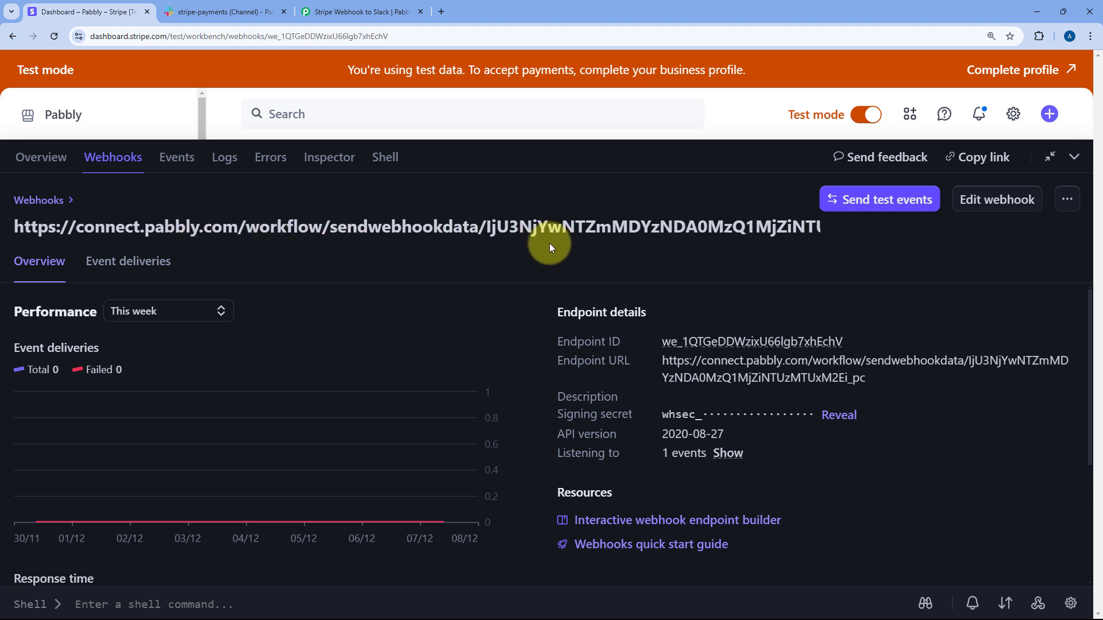
click(353, 12)
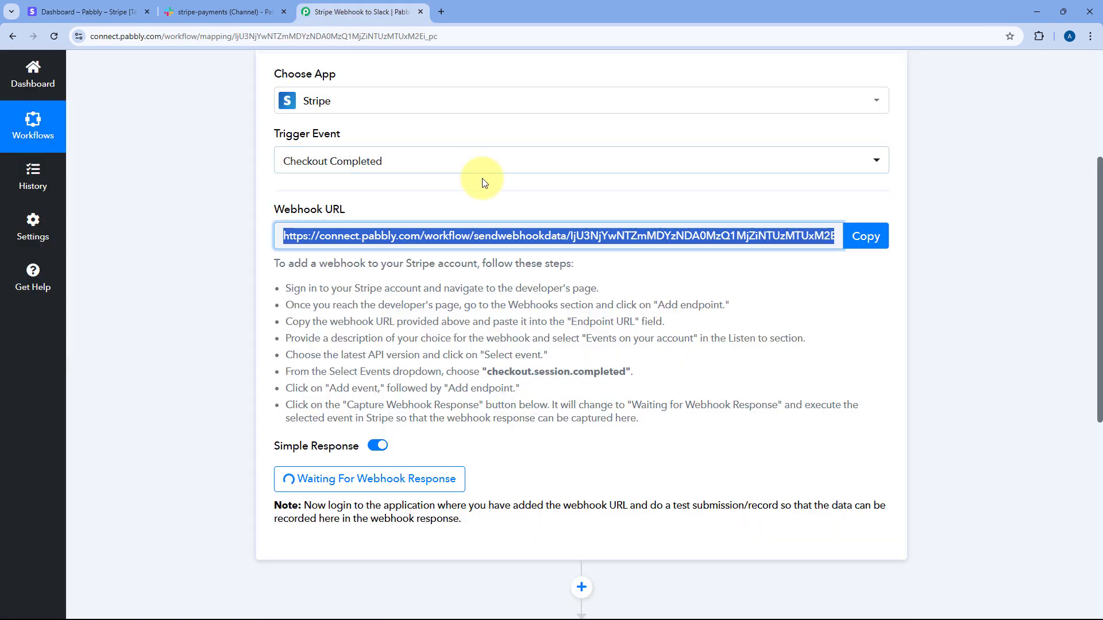
Step: Check the Pabbly trigger is waiting for a webhook response, then return to Stripe's Home dashboard
scroll(484, 182, down, 3)
click(319, 285)
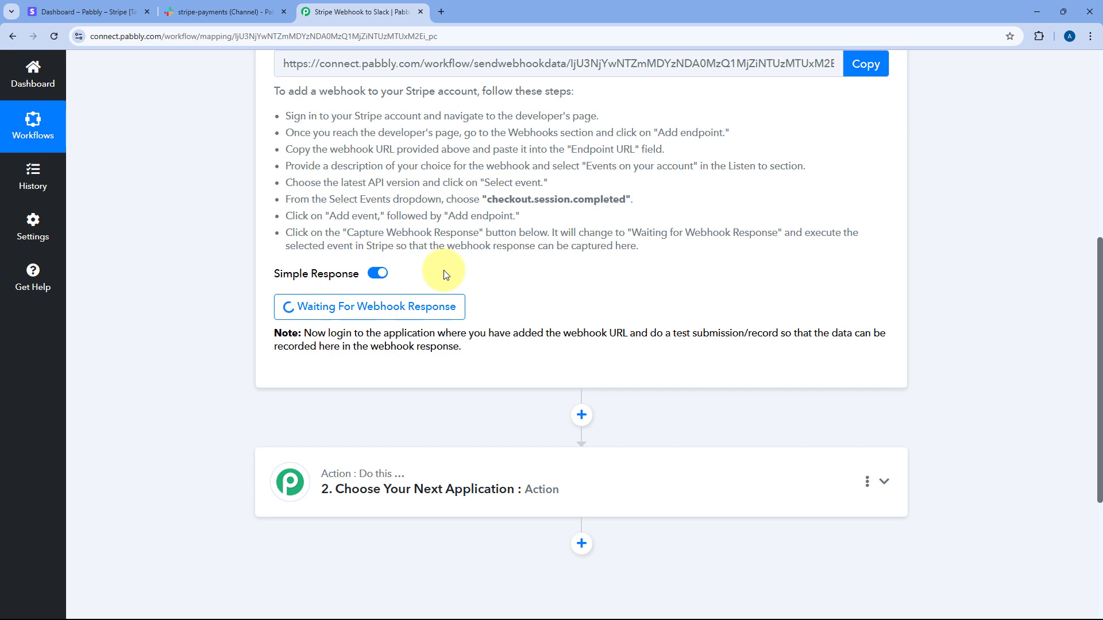
click(101, 7)
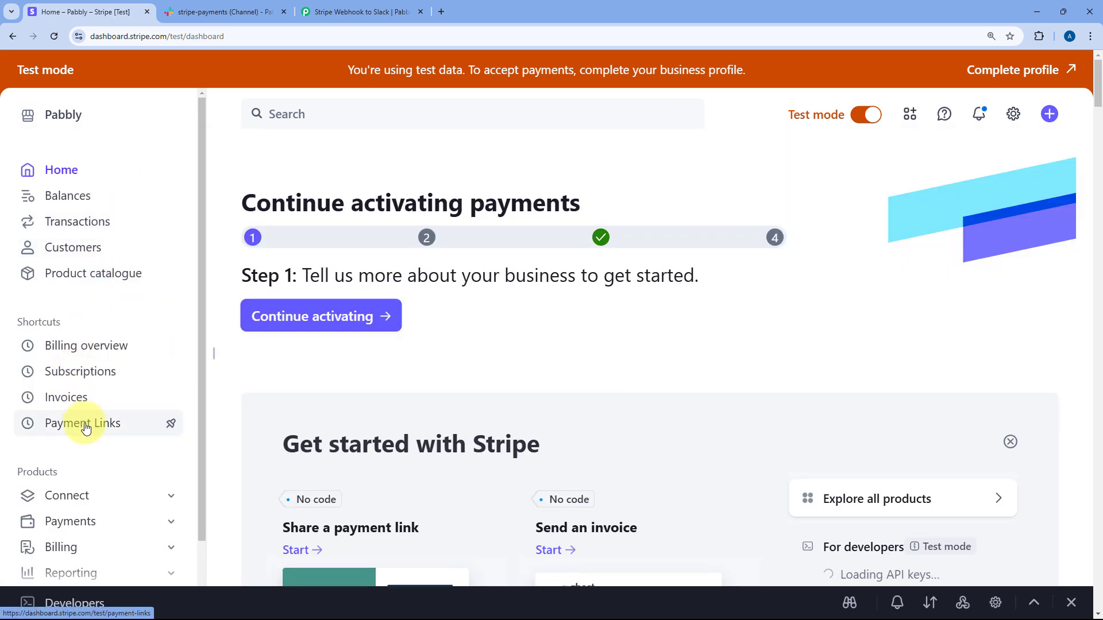
Step: Copy the Personal Finance and Investments Consultation payment link and load it in a new tab
click(86, 426)
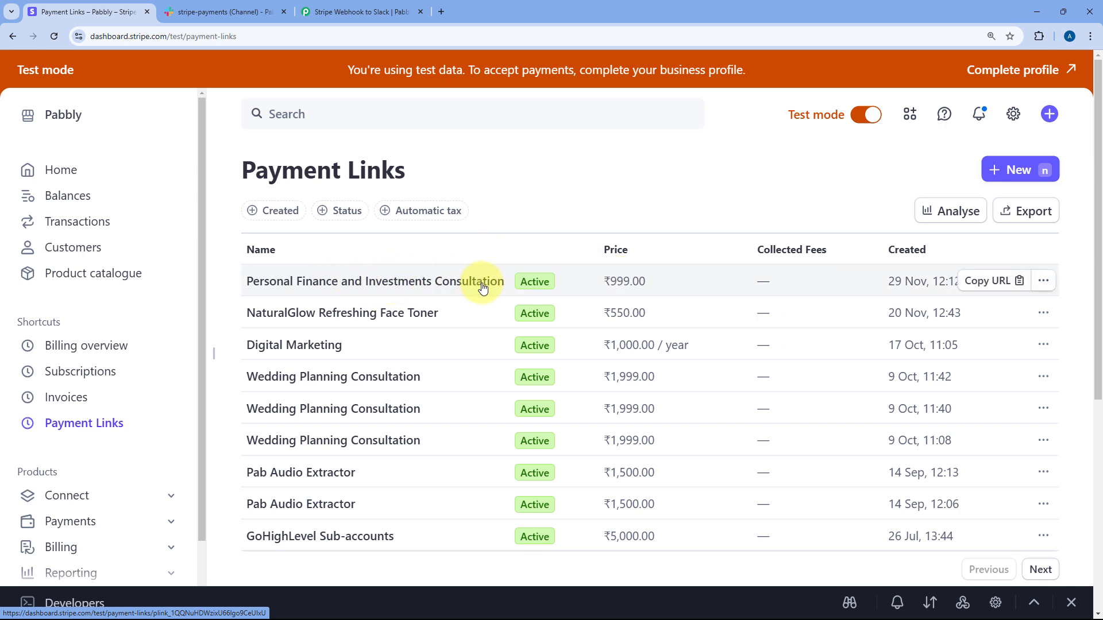
click(988, 280)
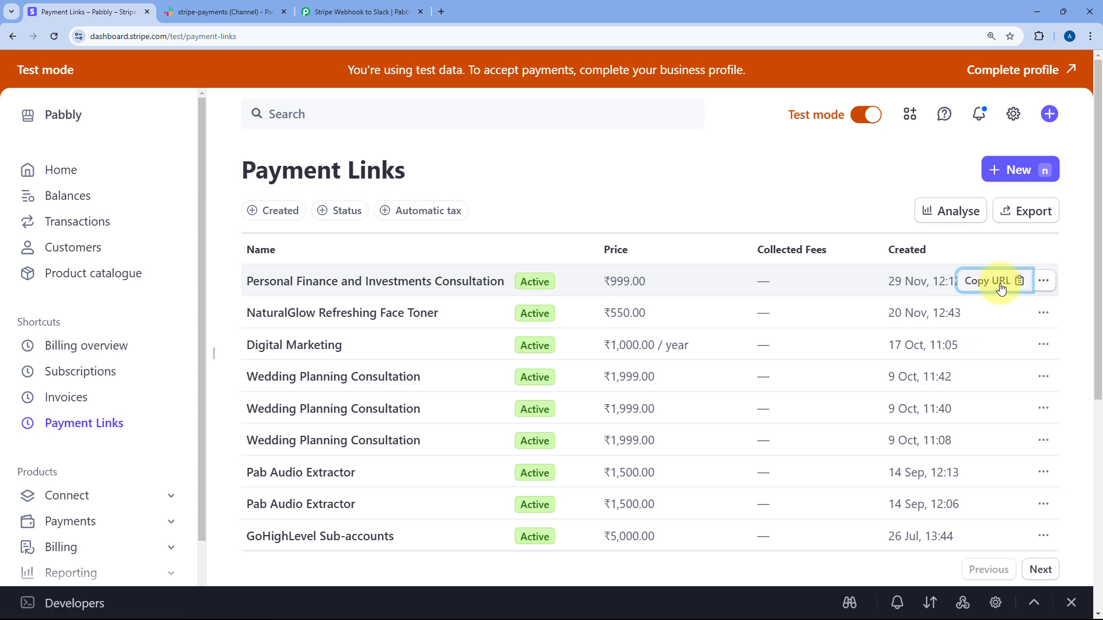
click(440, 12)
key(ctrl+v)
key(Return)
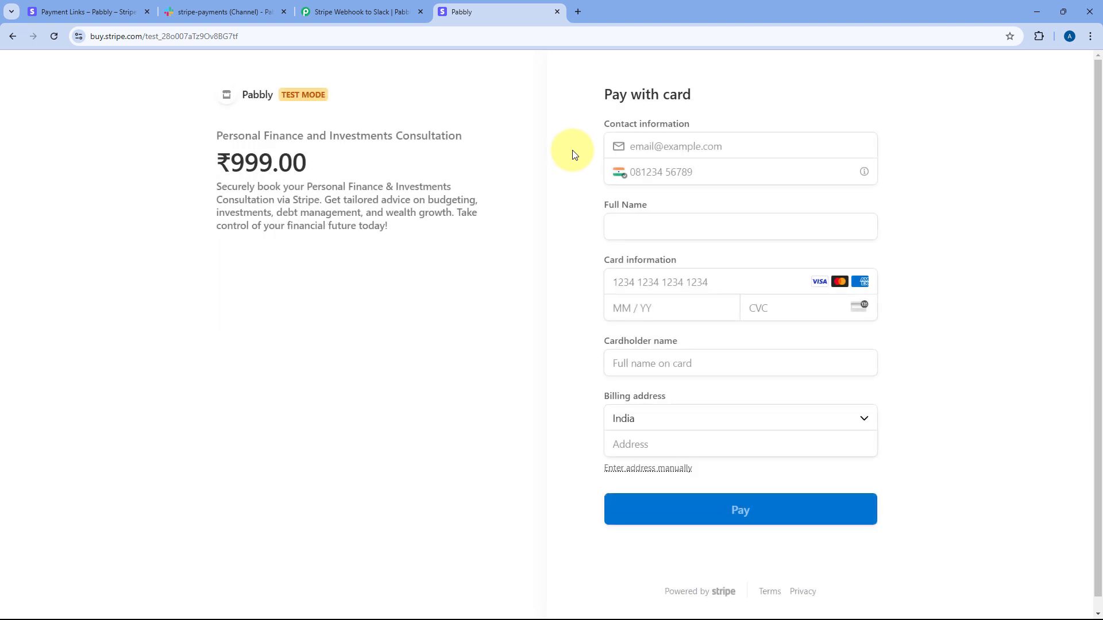
Step: Fill in the contact e-mail, phone number and full name on the checkout form
click(660, 146)
click(682, 171)
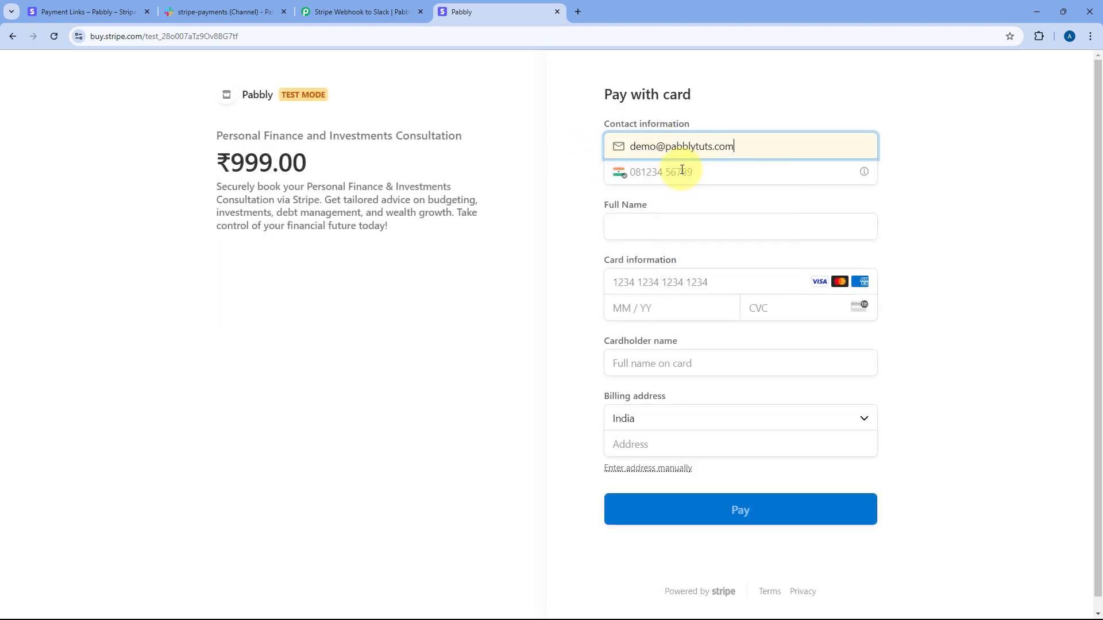
click(681, 171)
text(1234 56)
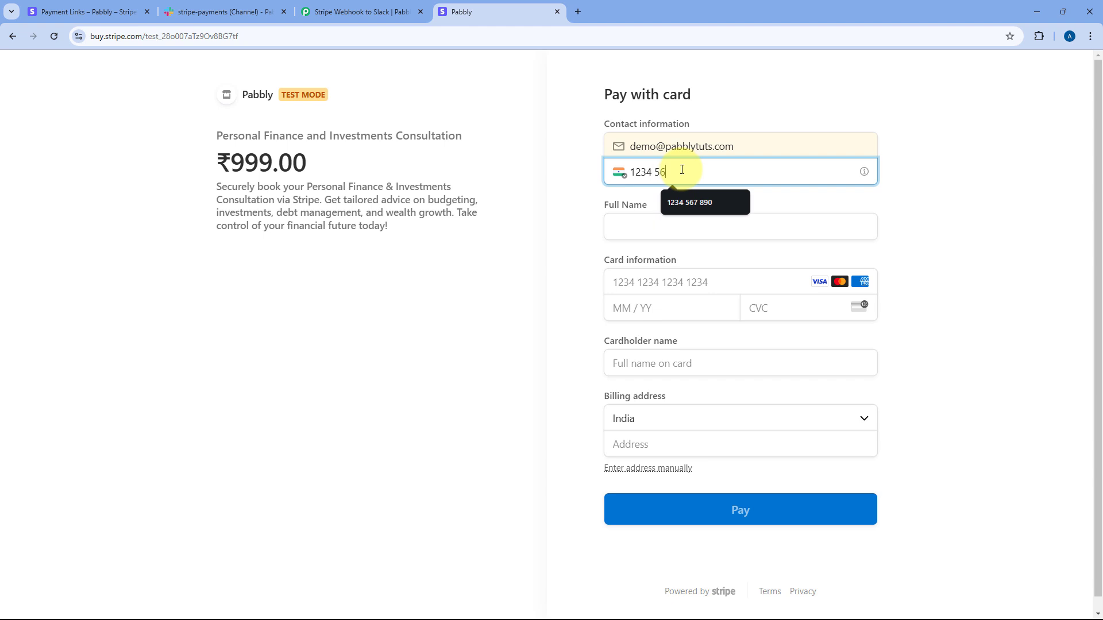
text(7 890)
click(656, 234)
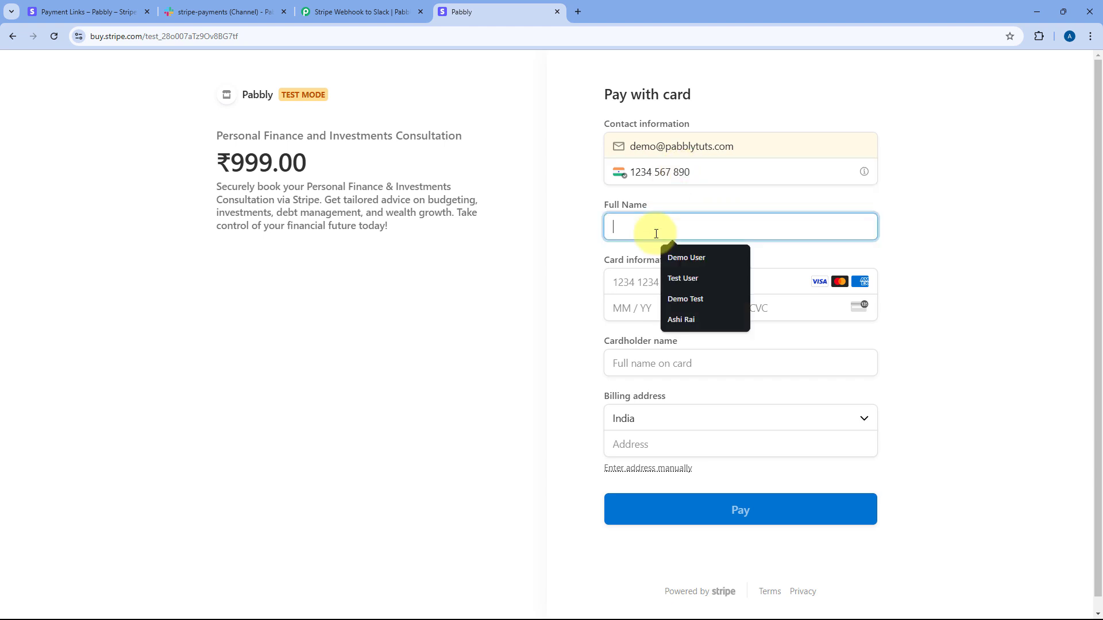
click(686, 258)
Step: Enter the test card number, expiry, CVC and cardholder name
click(662, 283)
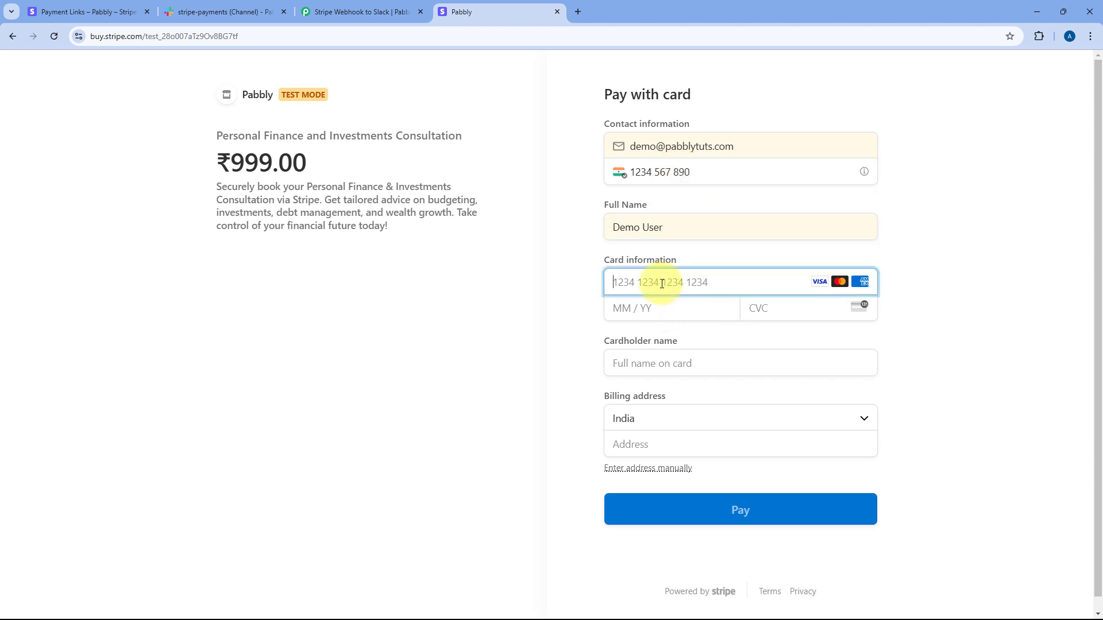
text(4111 1111 1111 1111)
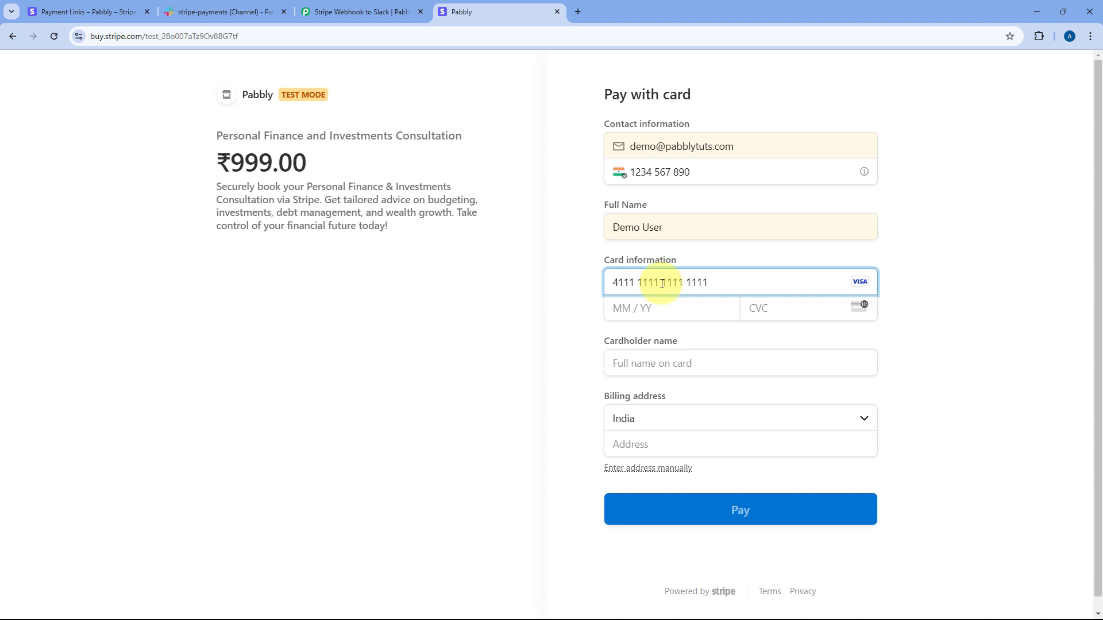
key(Tab)
text(1225123)
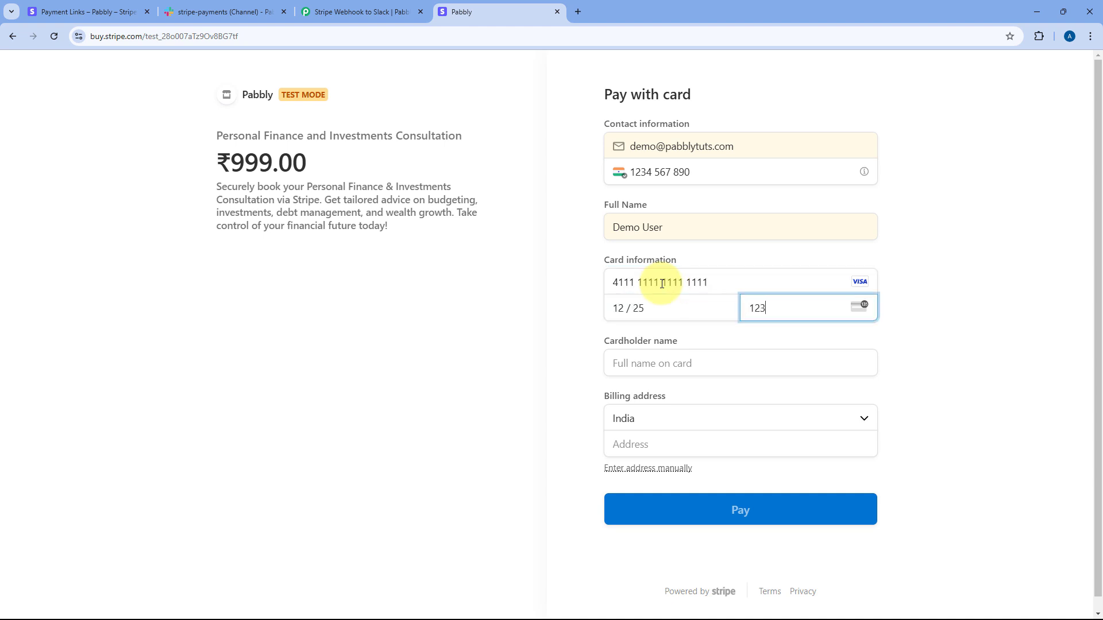
key(Tab)
text(Dem)
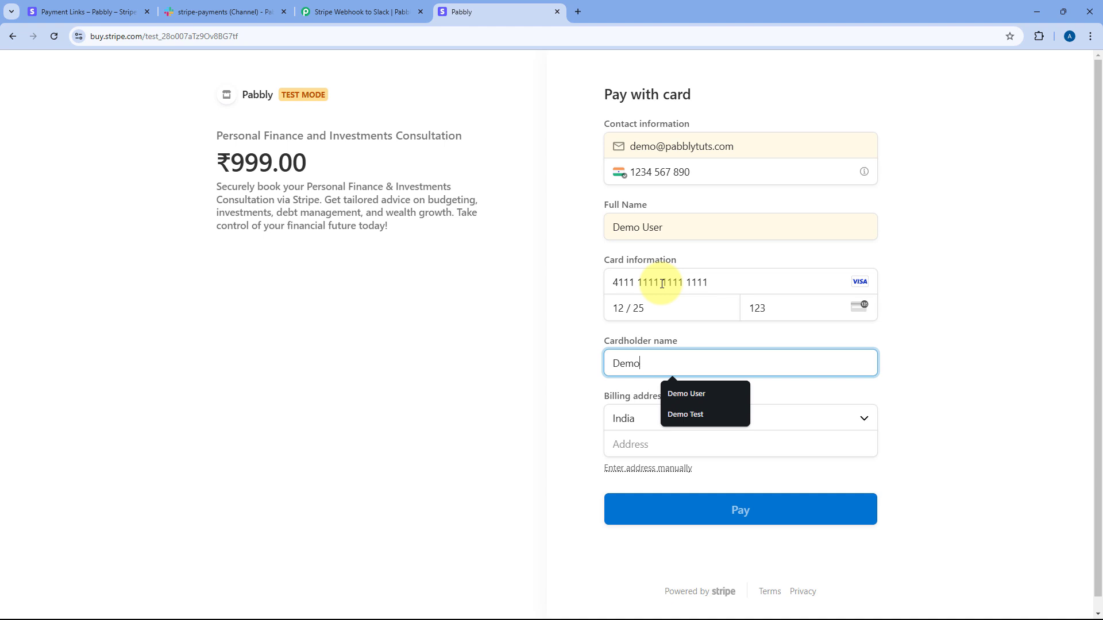
text(o)
key(Down)
key(Return)
key(Tab)
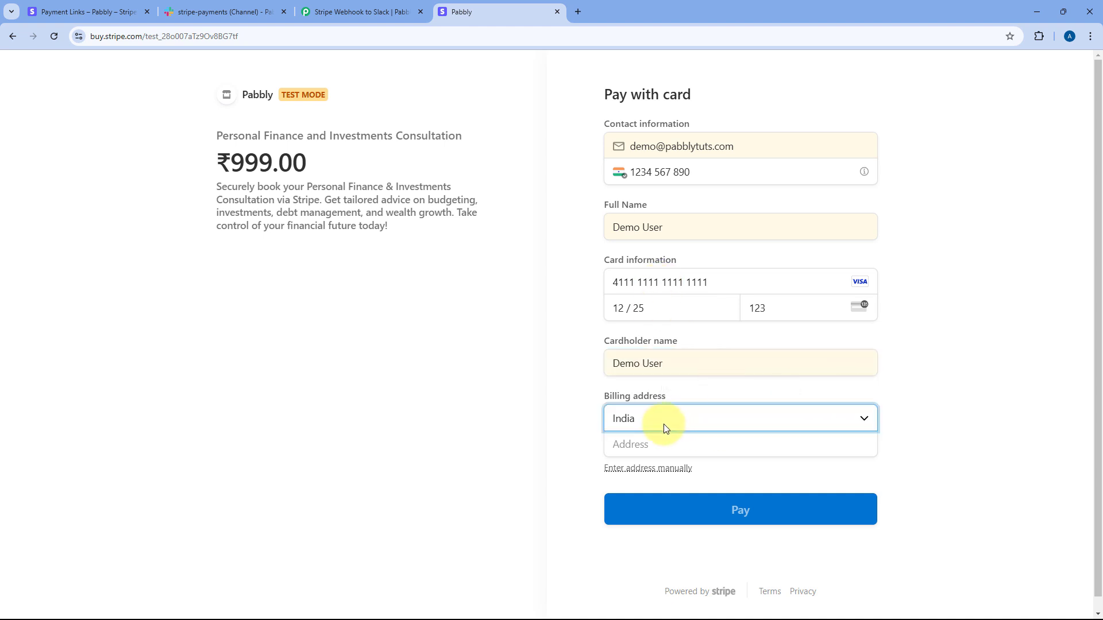
Step: Complete the billing address with city and state Delhi, then pay ₹999.00
click(660, 442)
click(729, 473)
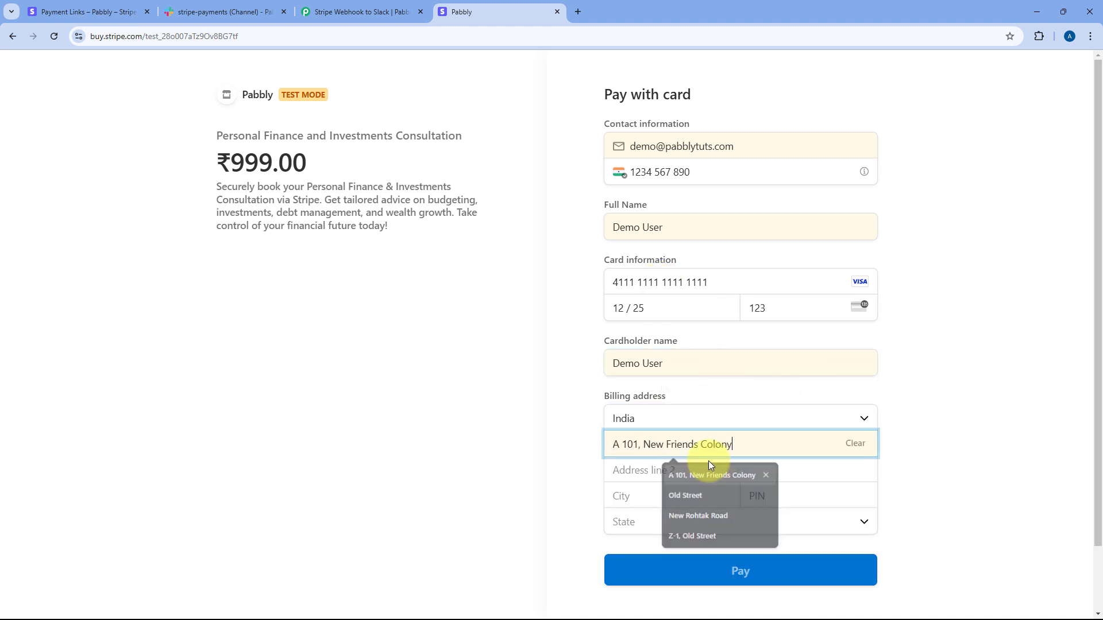
click(629, 503)
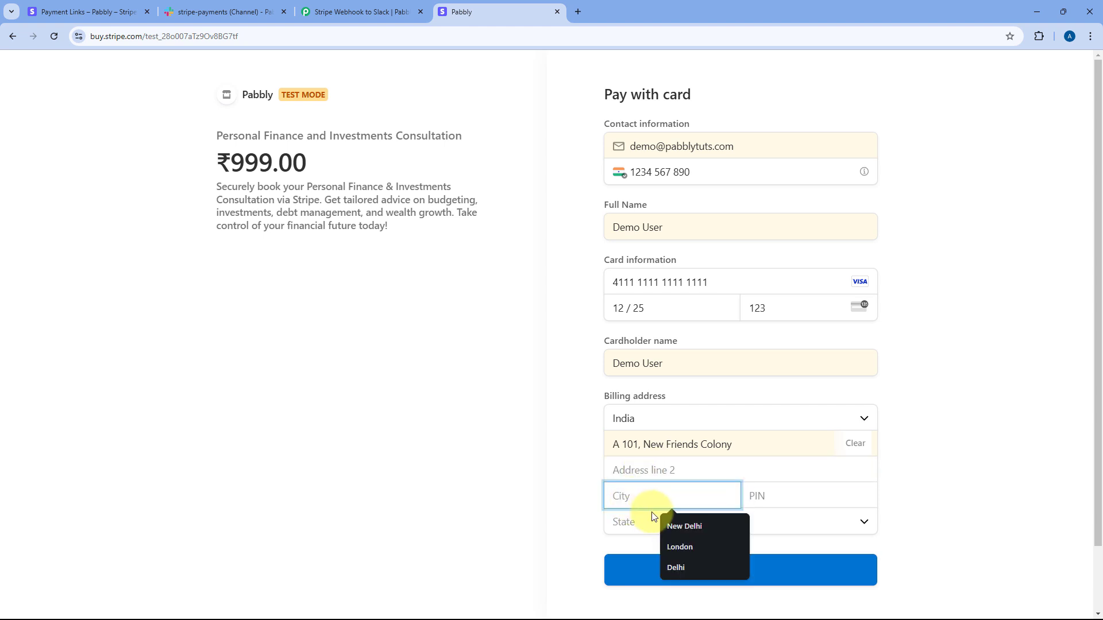
click(676, 568)
click(769, 496)
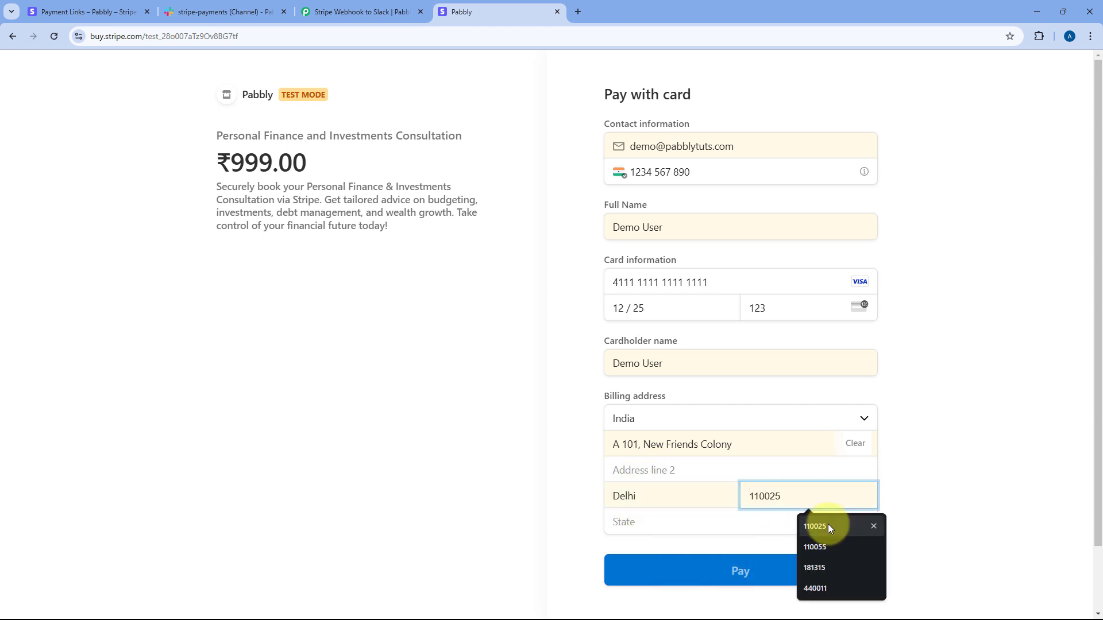
click(828, 524)
click(672, 523)
key(d)
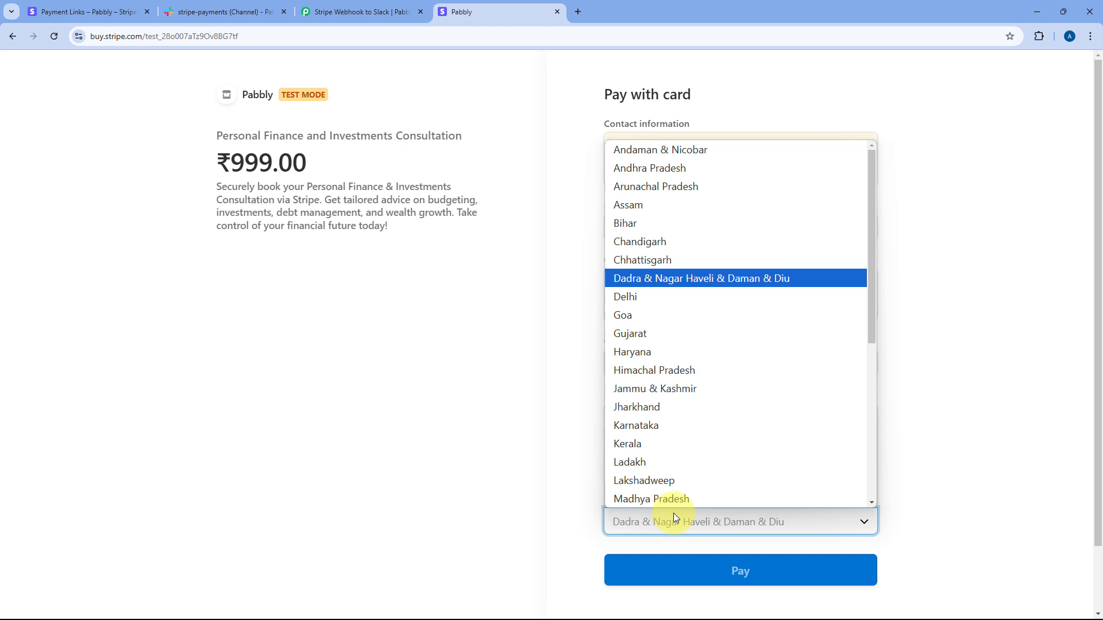
click(666, 297)
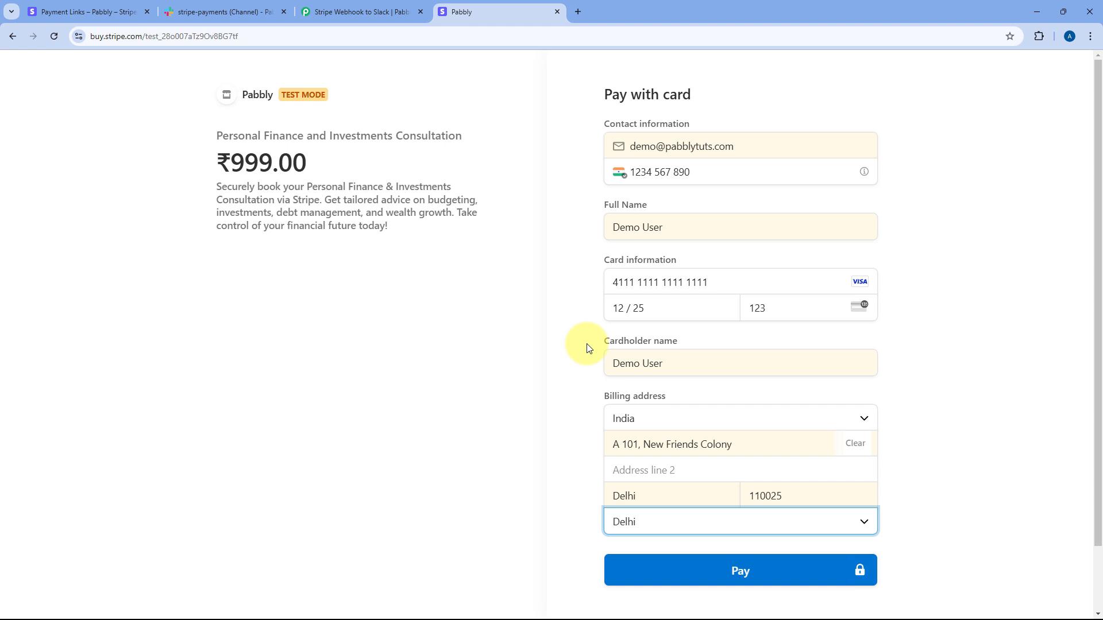
click(740, 567)
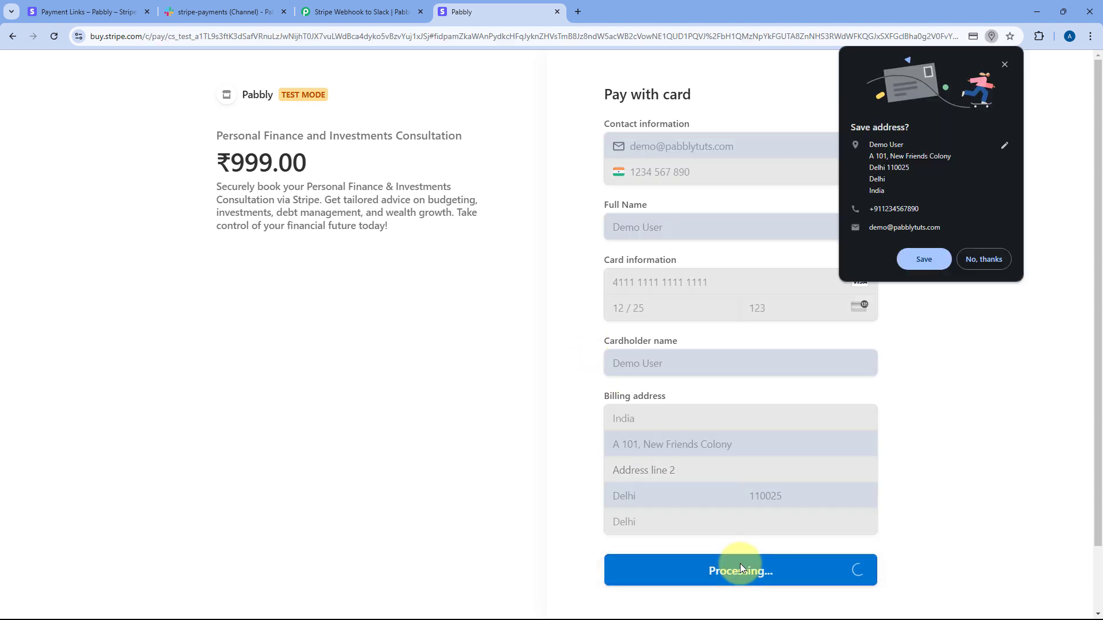
click(1005, 65)
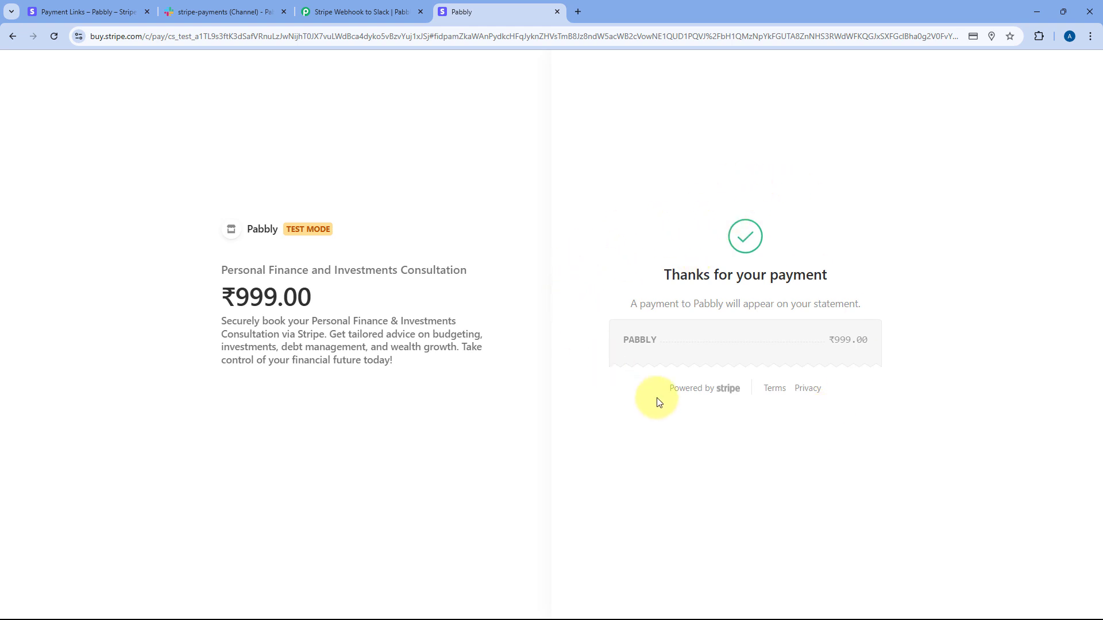
Step: Review the captured webhook response, noting the card payment method and paid status
click(393, 13)
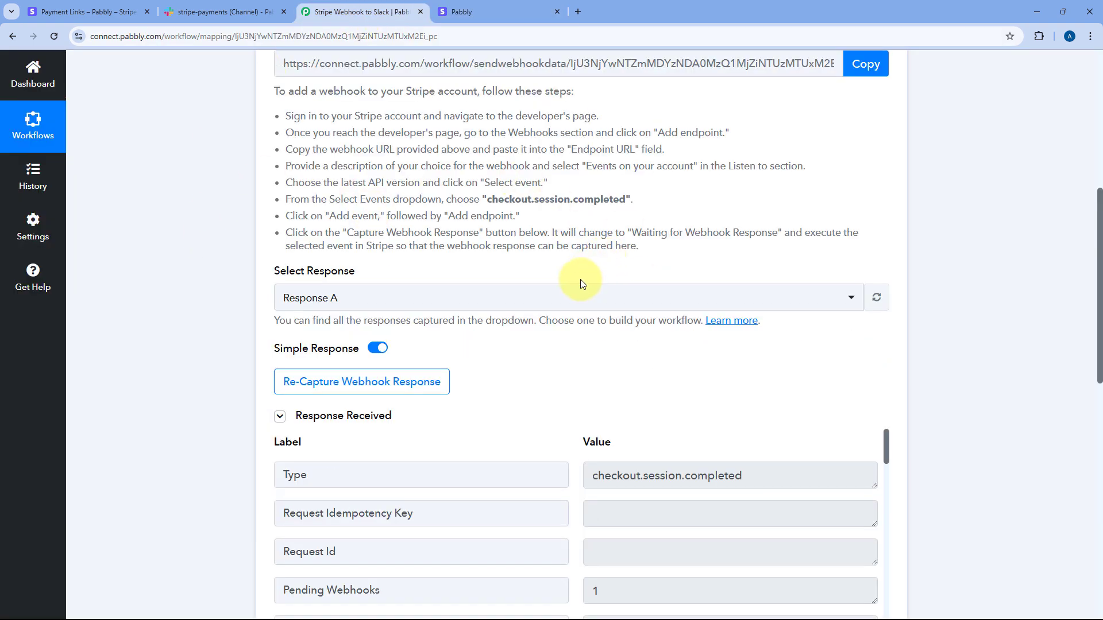
scroll(581, 274, down, 2)
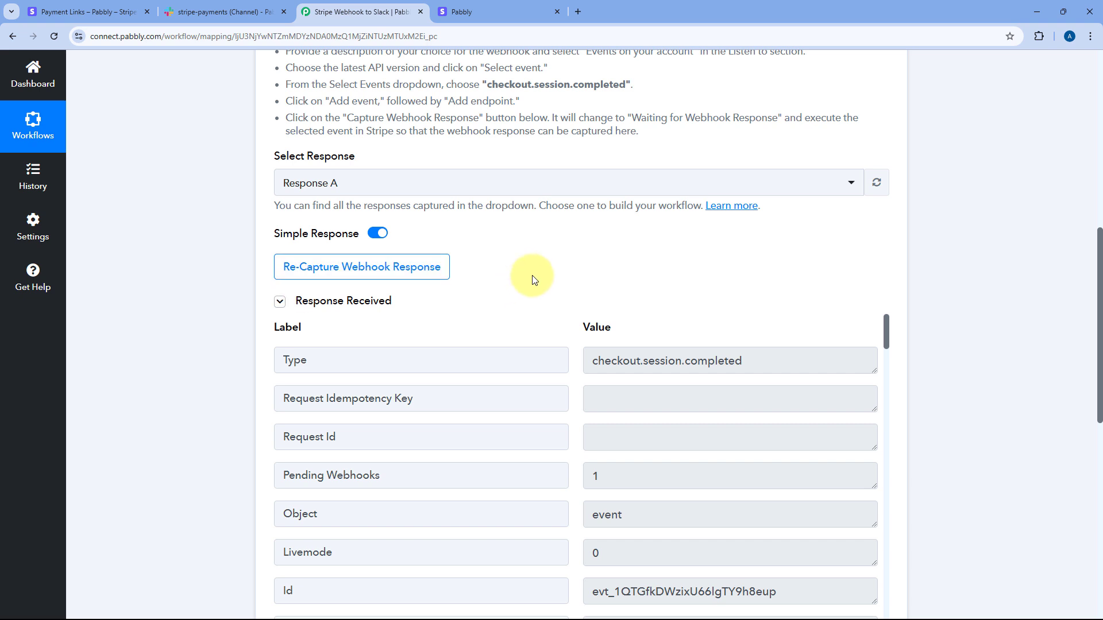
scroll(533, 270, down, 2)
scroll(532, 270, down, 1)
scroll(546, 224, down, 5)
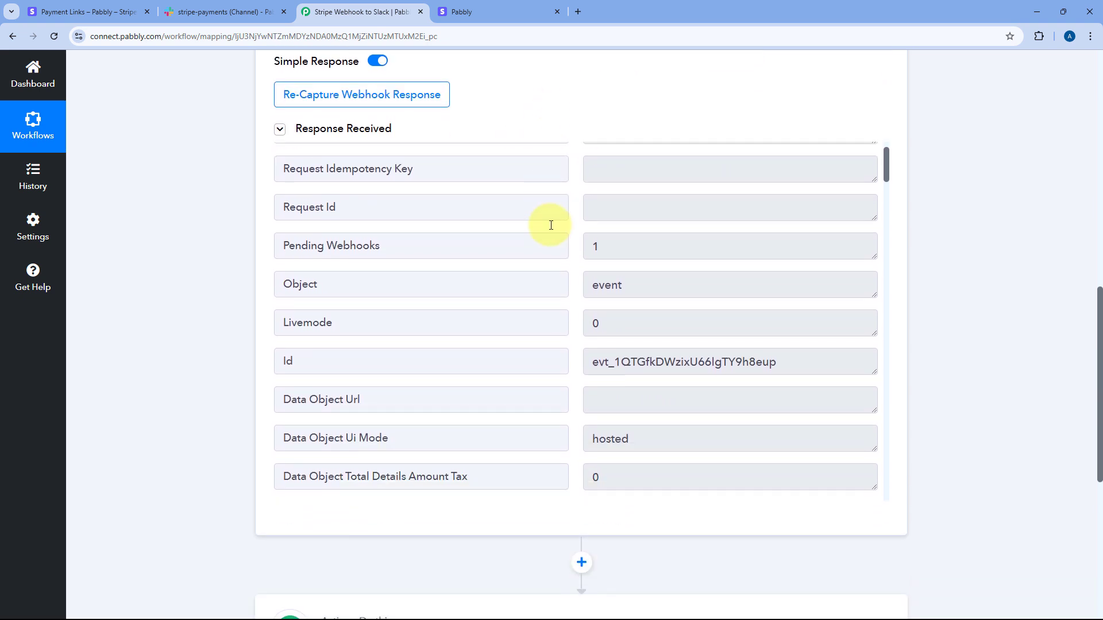
scroll(552, 227, down, 5)
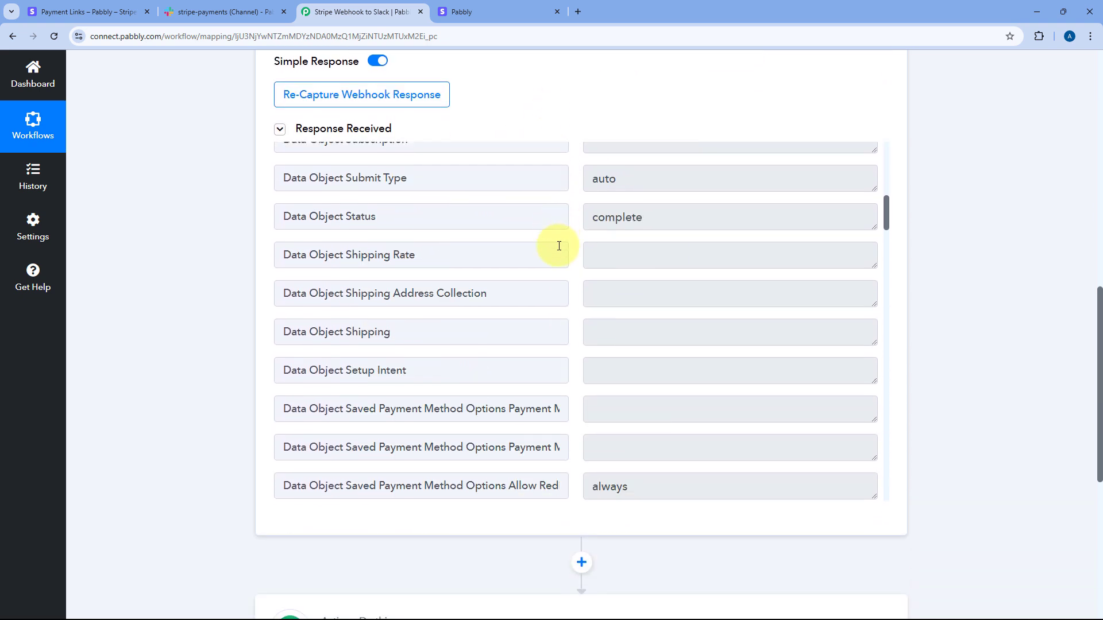
scroll(578, 256, down, 8)
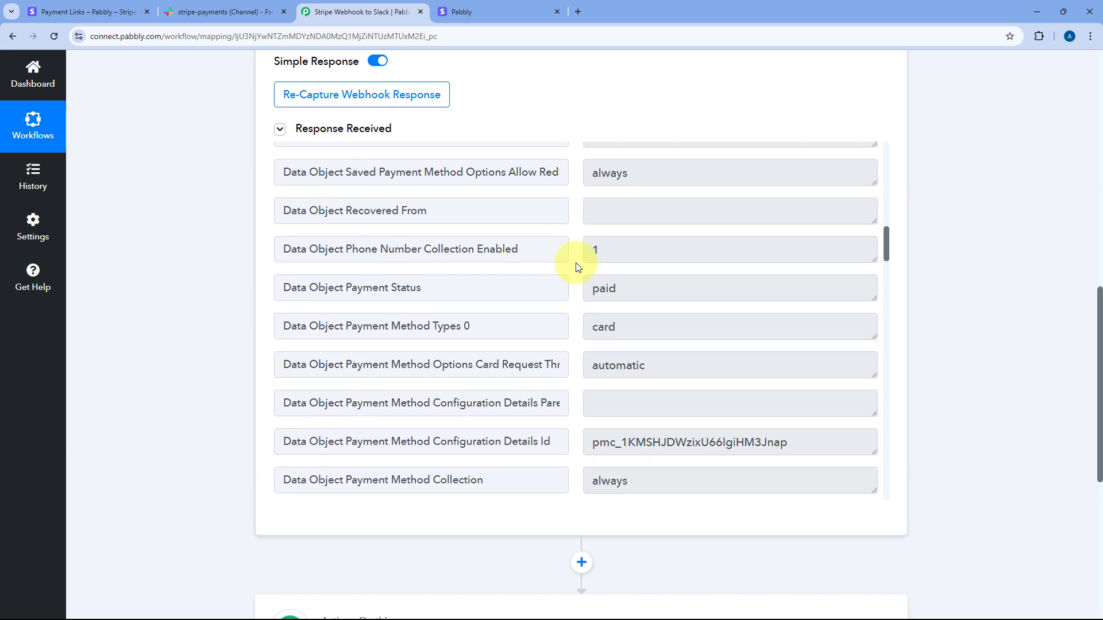
scroll(571, 270, up, 3)
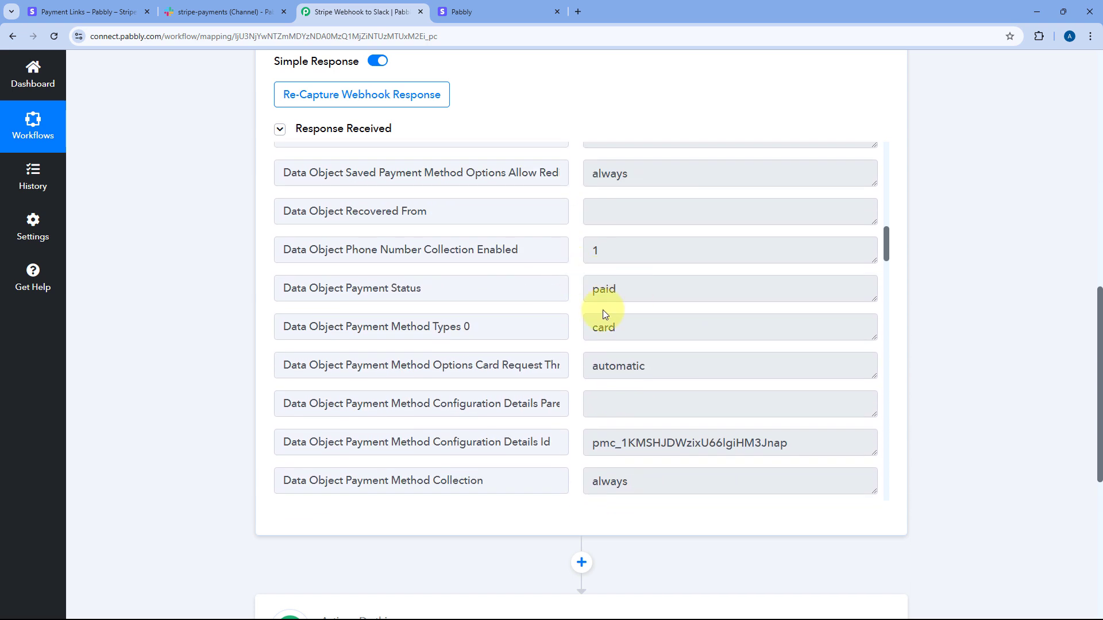
click(642, 331)
scroll(571, 313, down, 2)
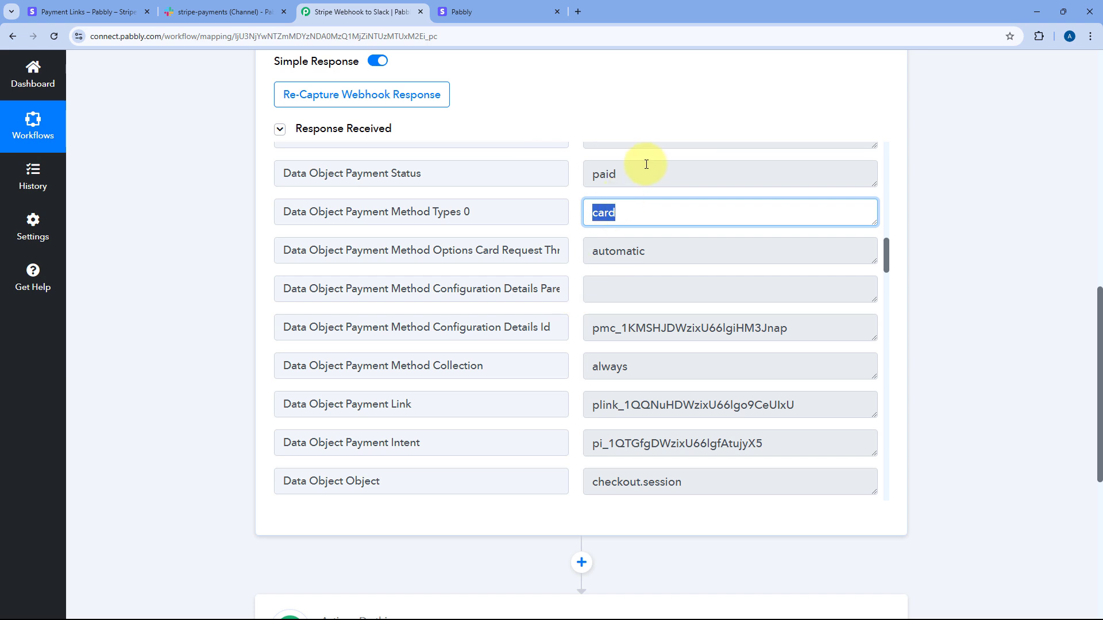
click(645, 169)
scroll(575, 249, down, 5)
scroll(574, 250, up, 1)
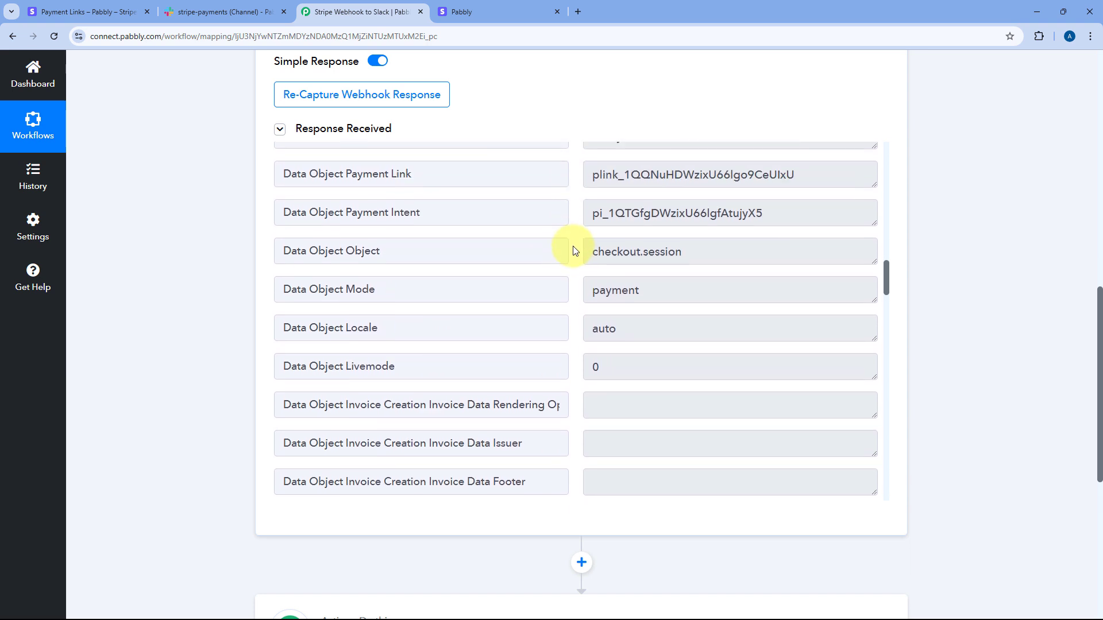
scroll(574, 253, down, 1)
scroll(575, 258, up, 1)
scroll(574, 259, up, 1)
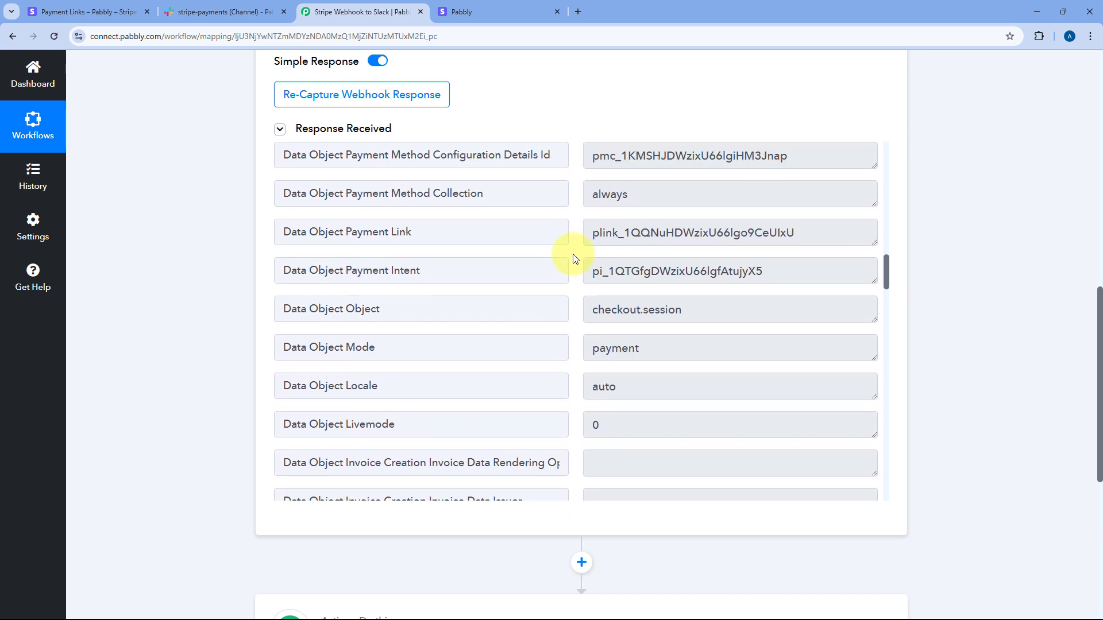
scroll(575, 258, up, 2)
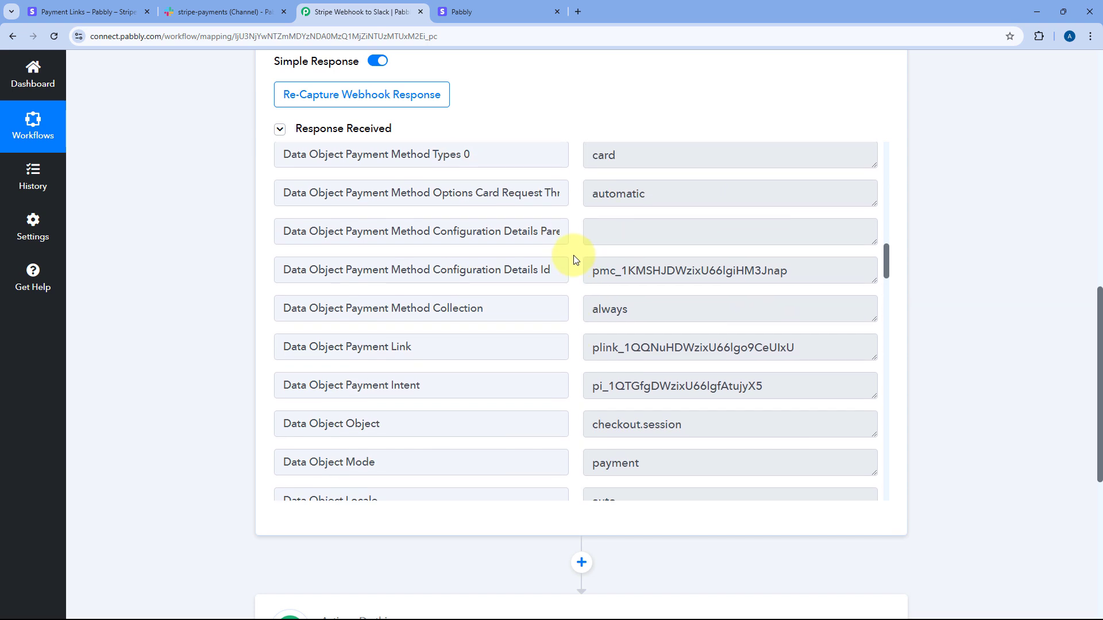
Step: Highlight the Data Object Payment Link field and its plink value
drag(459, 344, 357, 340)
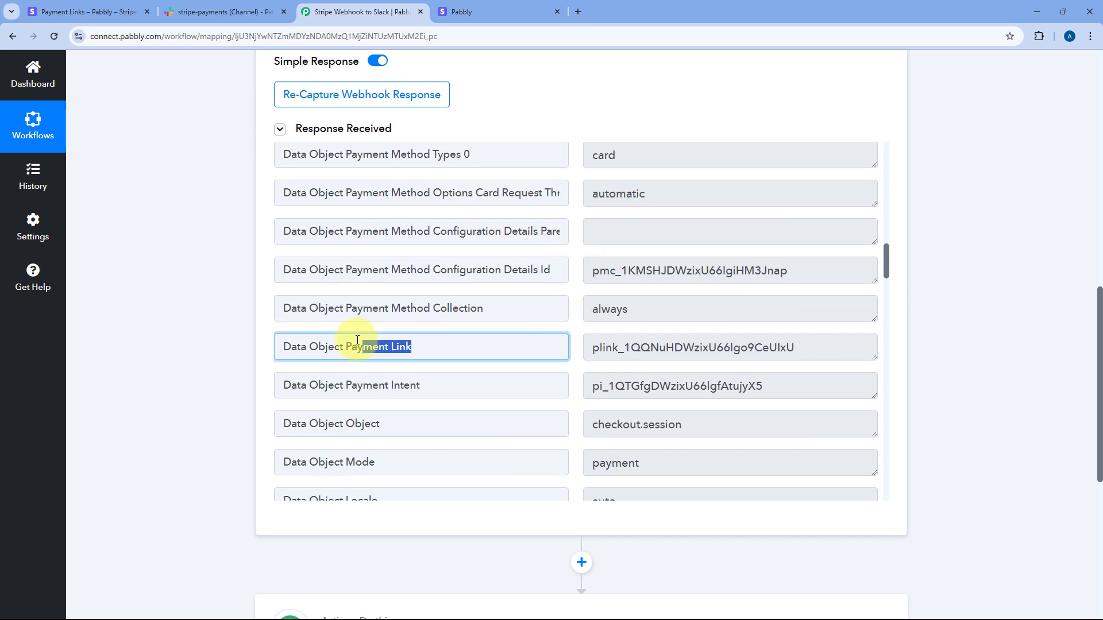
click(598, 349)
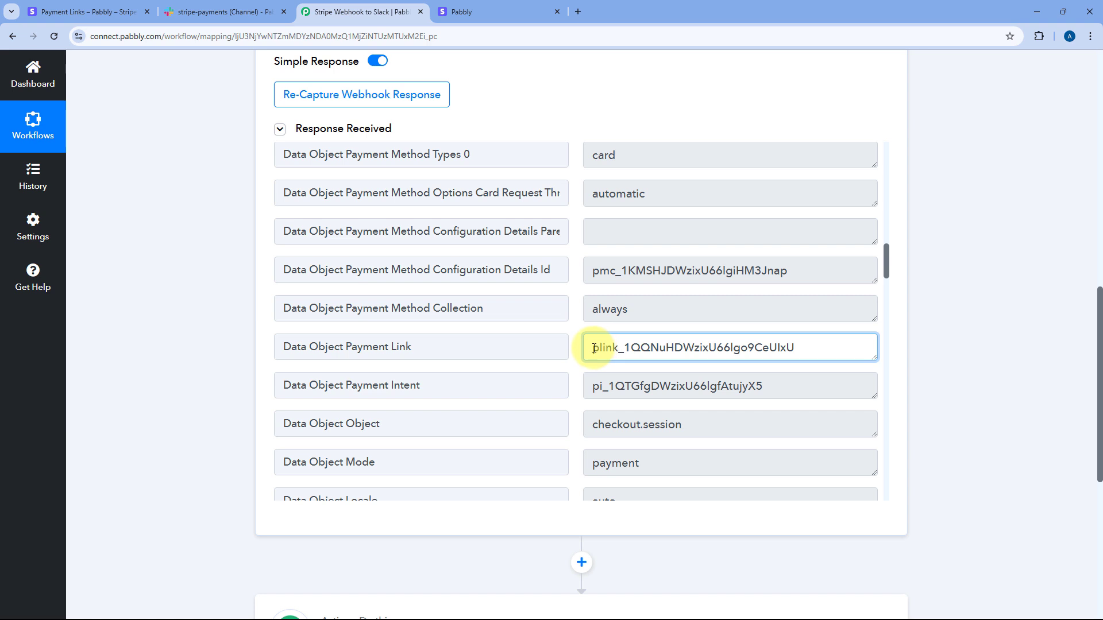
drag(594, 349, 794, 350)
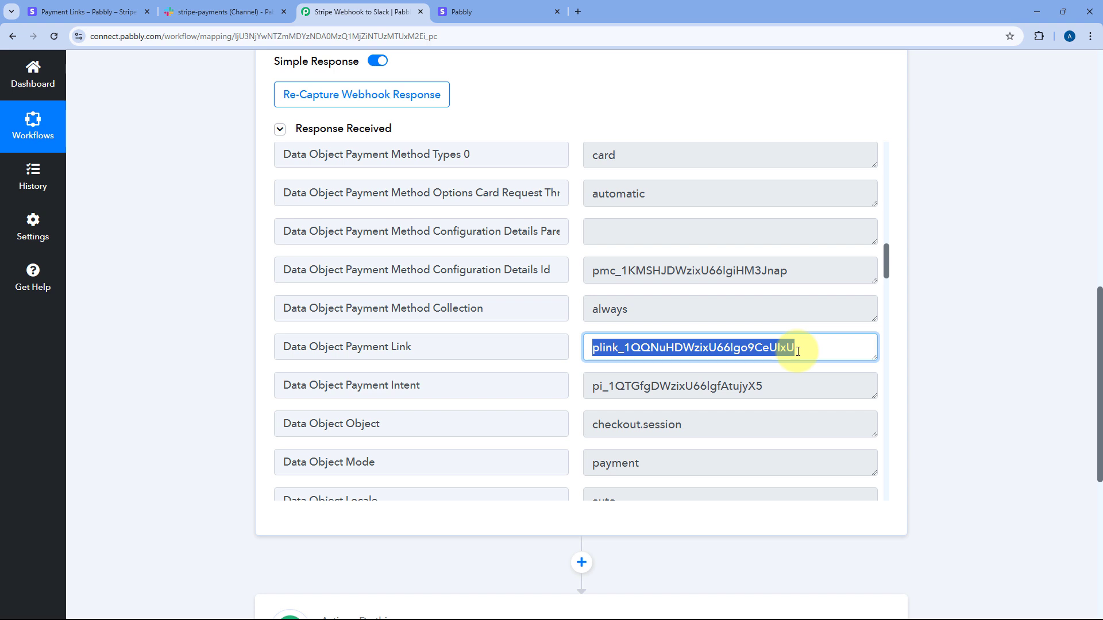
click(576, 349)
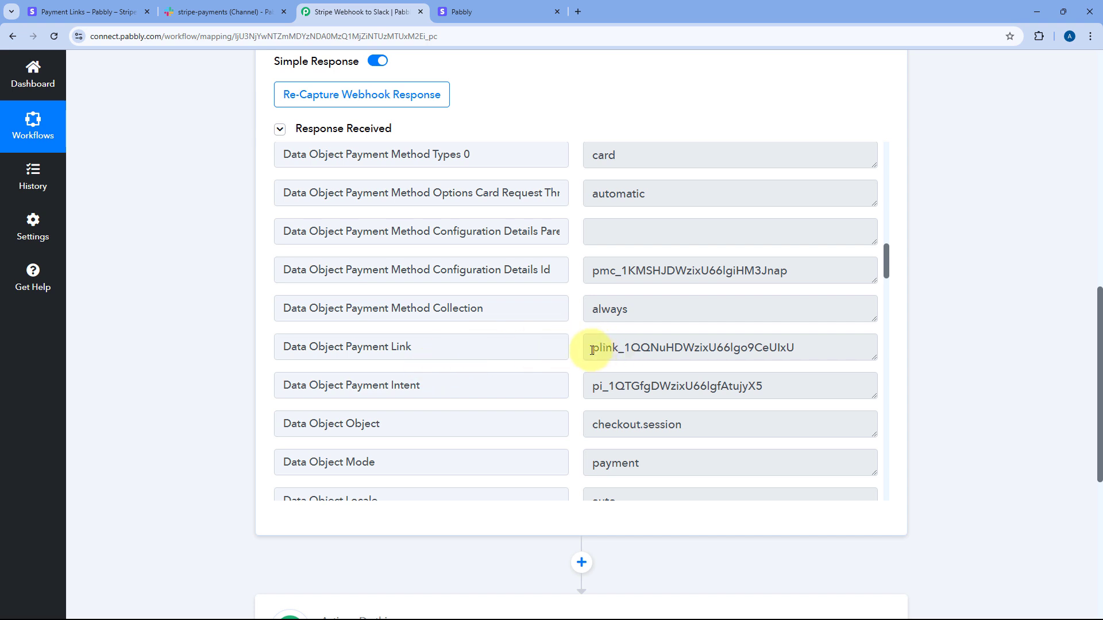
drag(591, 350, 814, 350)
click(816, 349)
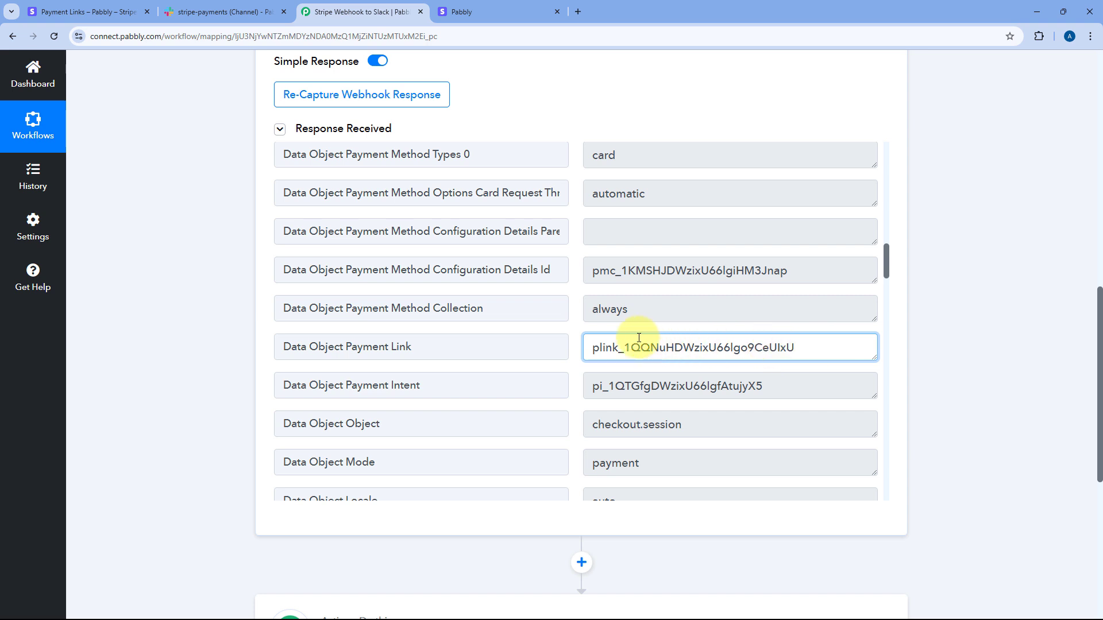
click(576, 336)
Step: Highlight the customer's name, e-mail and phone number in the captured response
scroll(577, 338, down, 6)
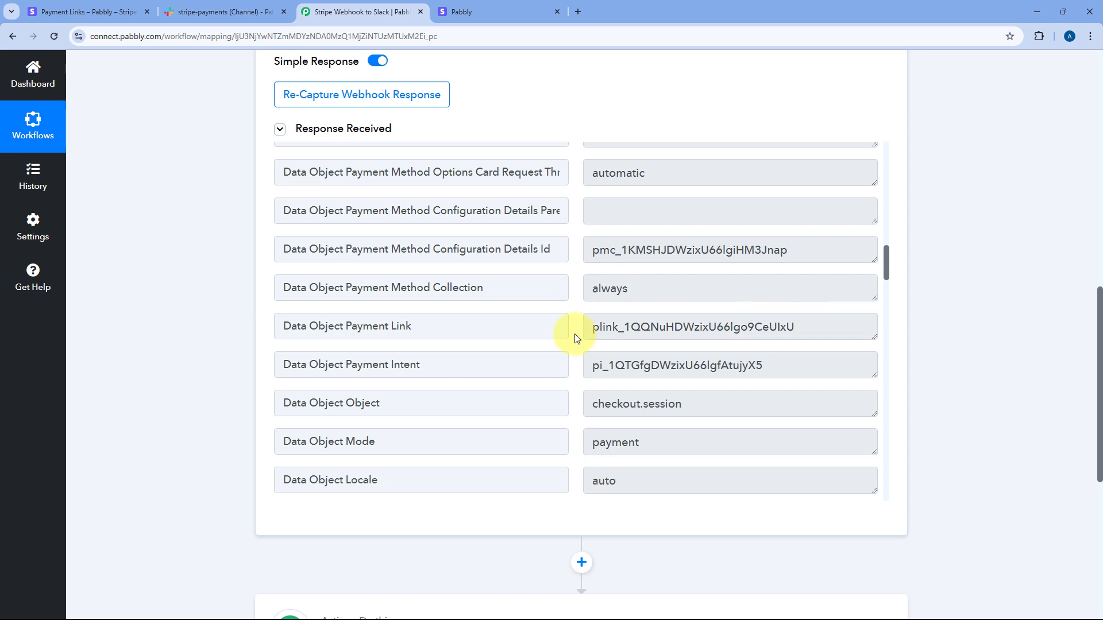
scroll(578, 313, down, 4)
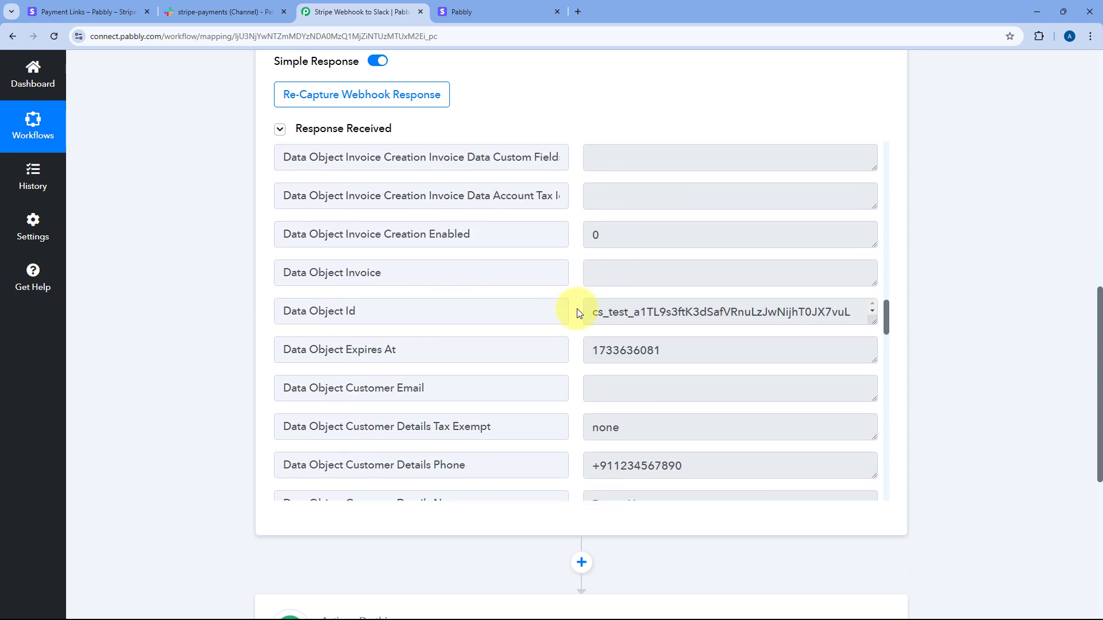
scroll(579, 313, down, 1)
scroll(578, 313, down, 2)
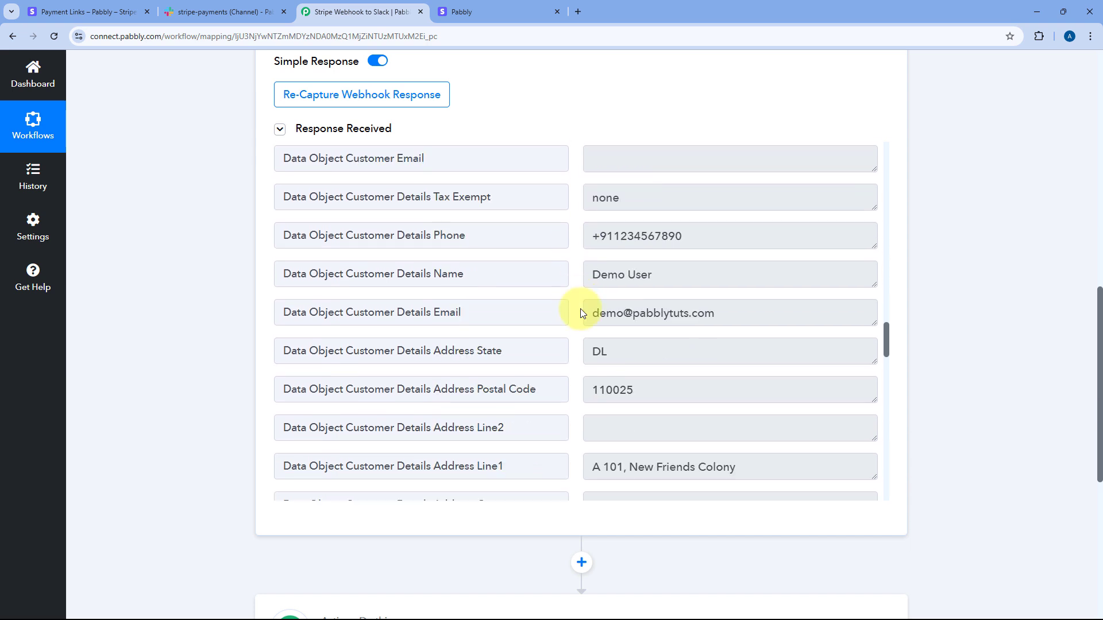
drag(672, 281, 551, 284)
drag(741, 313, 570, 320)
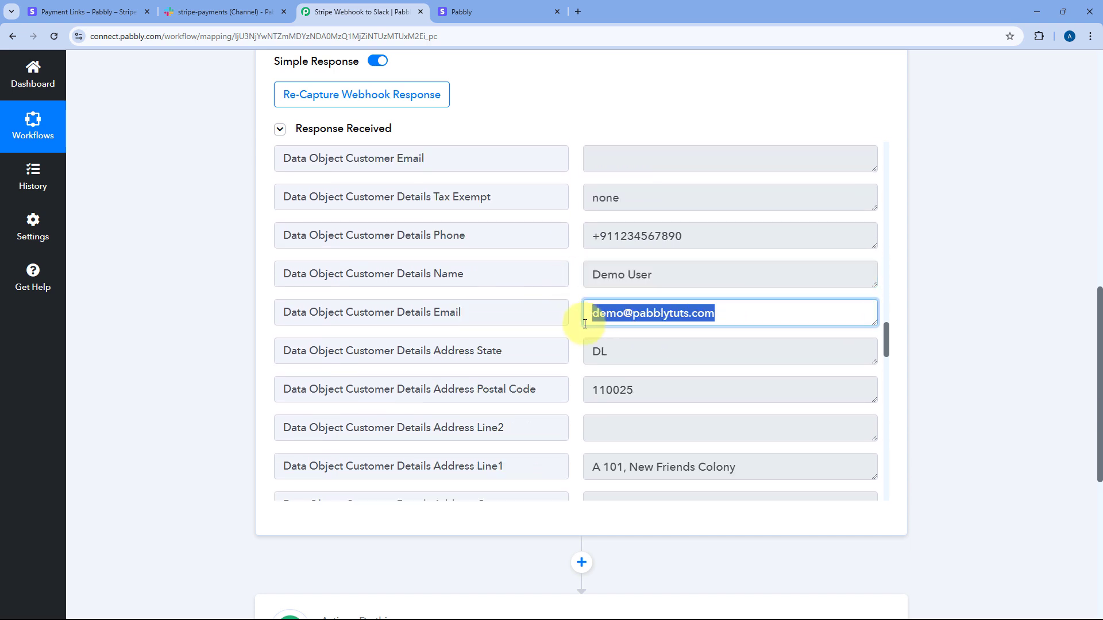
drag(706, 235, 562, 248)
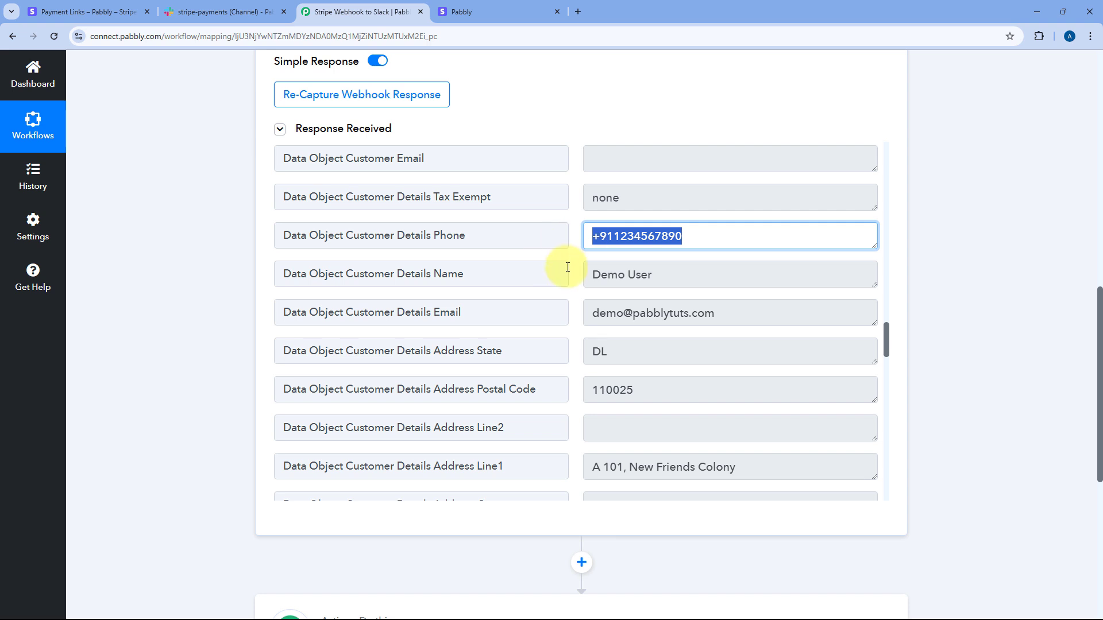
scroll(567, 269, down, 2)
drag(684, 276, 574, 278)
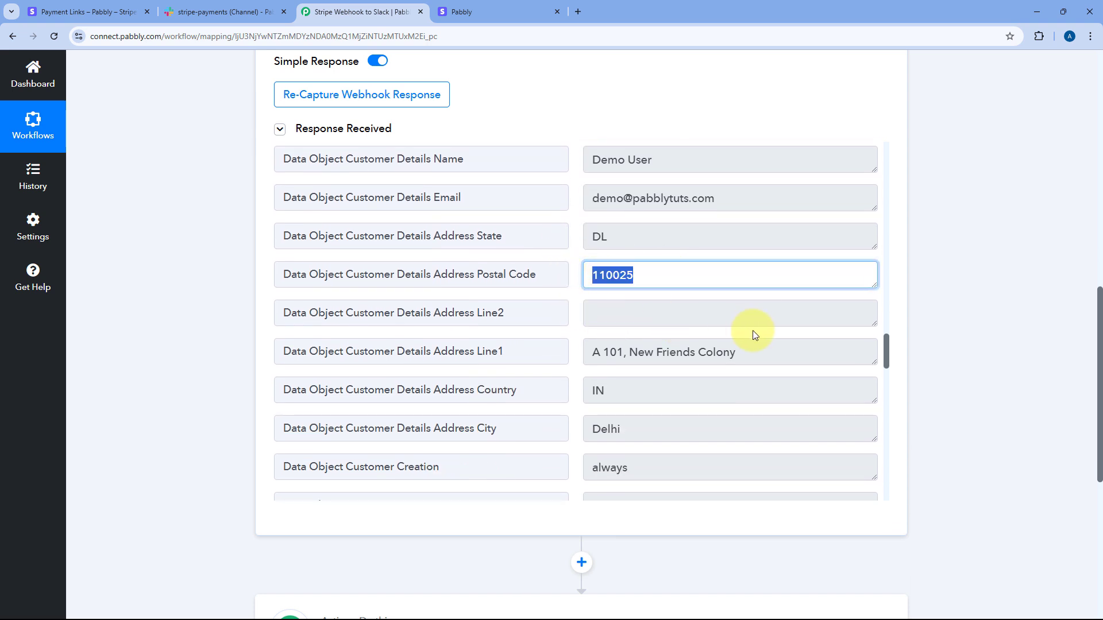
drag(747, 352, 580, 354)
Step: Select the Data Object Payment Link ID value, then return to Stripe's Payment Links list
scroll(565, 344, down, 2)
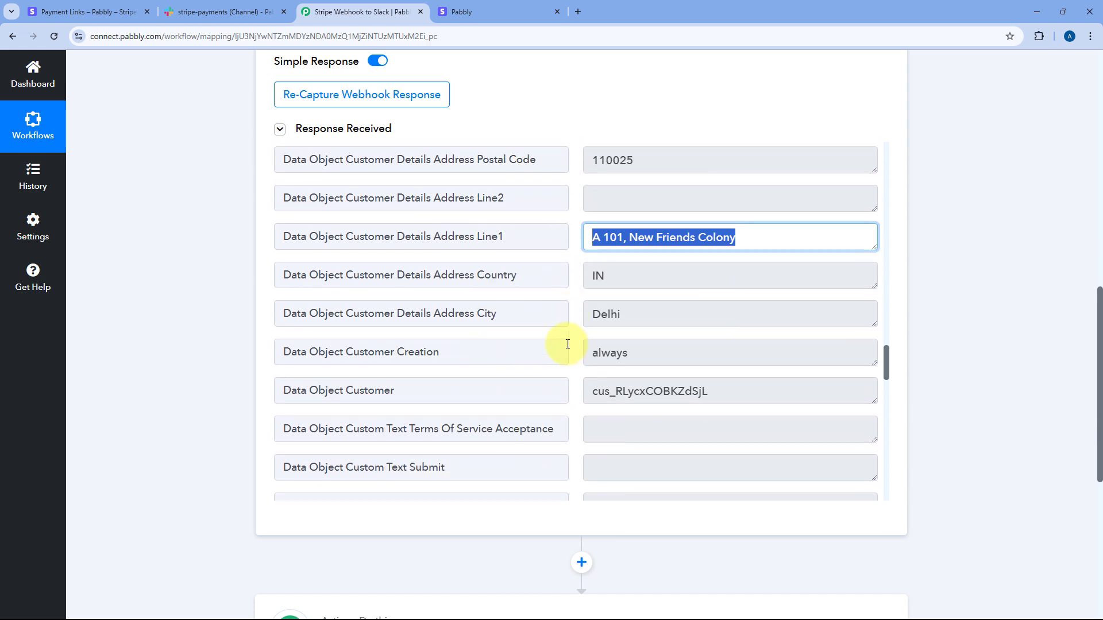
scroll(571, 345, down, 1)
scroll(567, 282, down, 5)
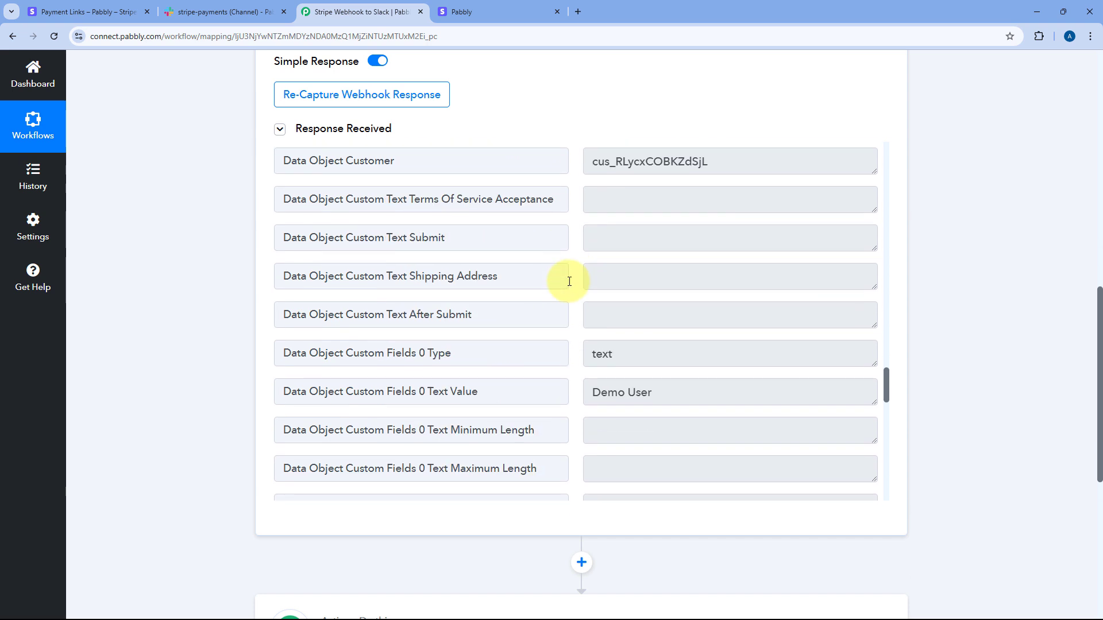
scroll(568, 285, down, 4)
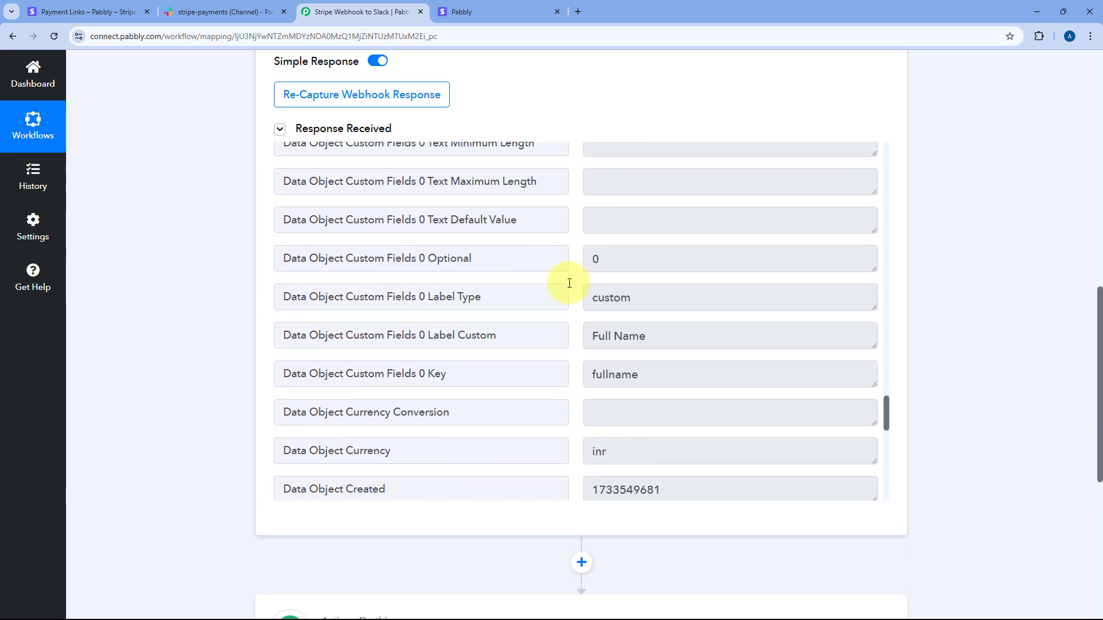
scroll(568, 285, down, 2)
scroll(569, 285, down, 9)
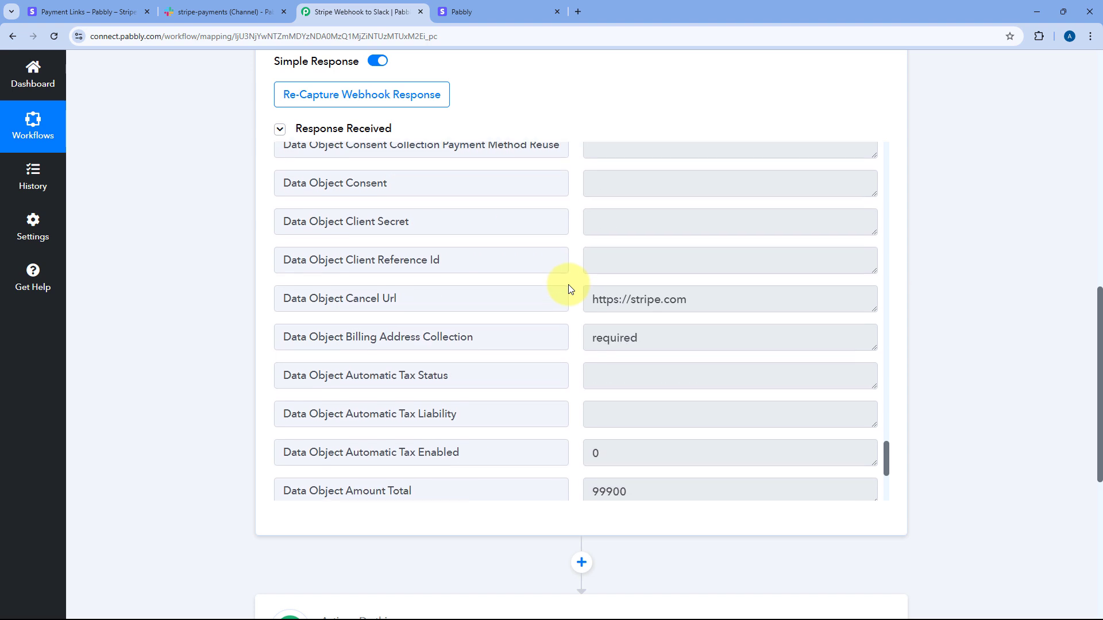
scroll(569, 285, down, 2)
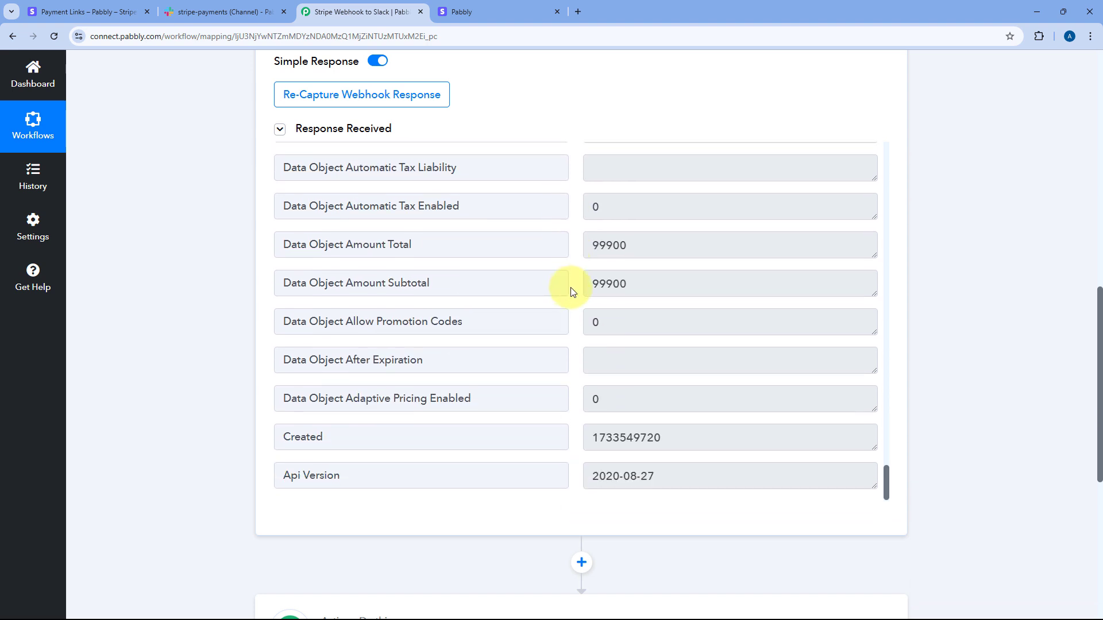
scroll(573, 292, up, 15)
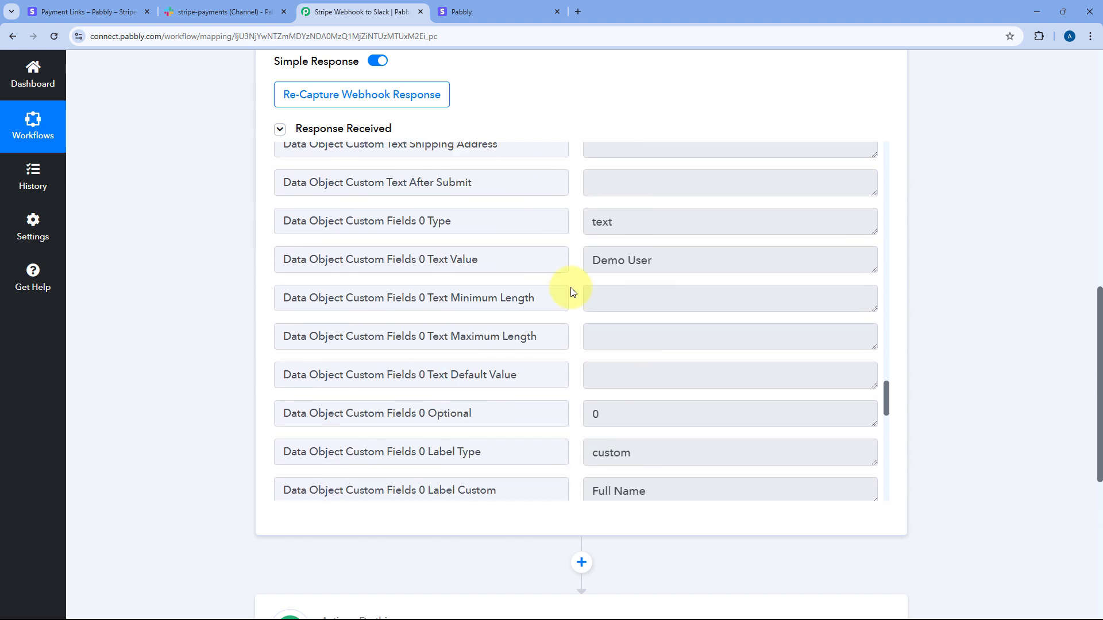
scroll(572, 292, up, 14)
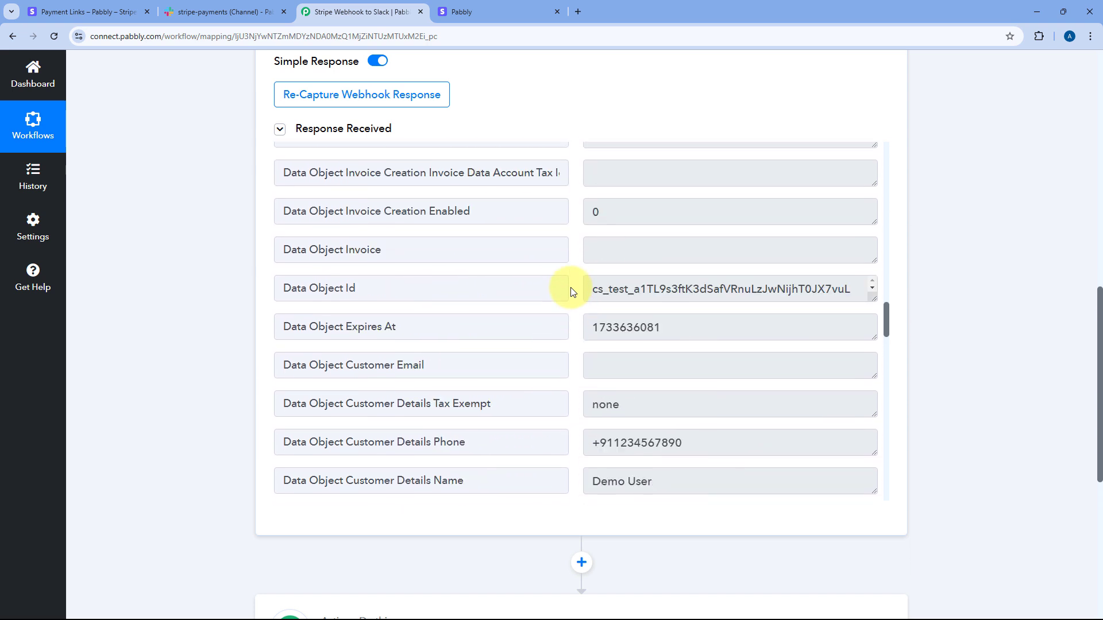
scroll(573, 292, up, 11)
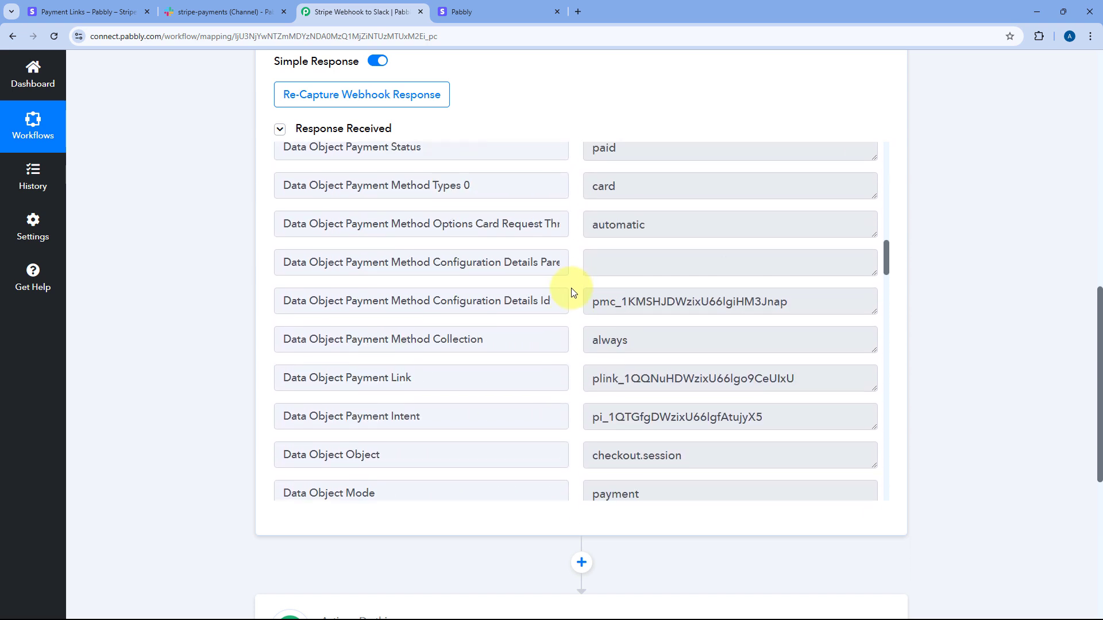
scroll(572, 293, down, 1)
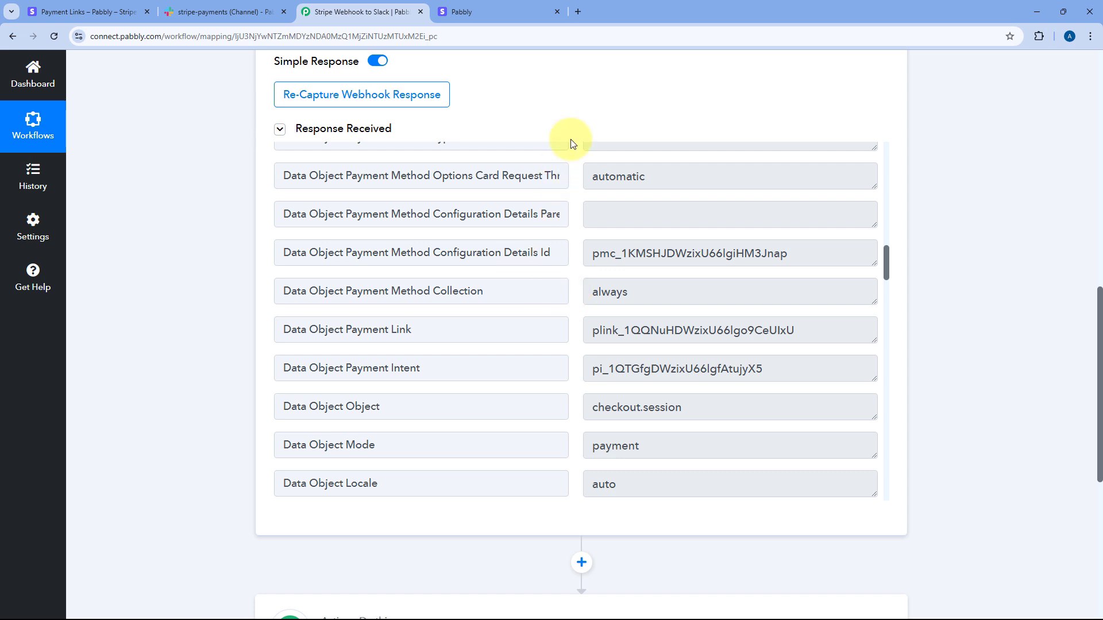
scroll(571, 140, up, 7)
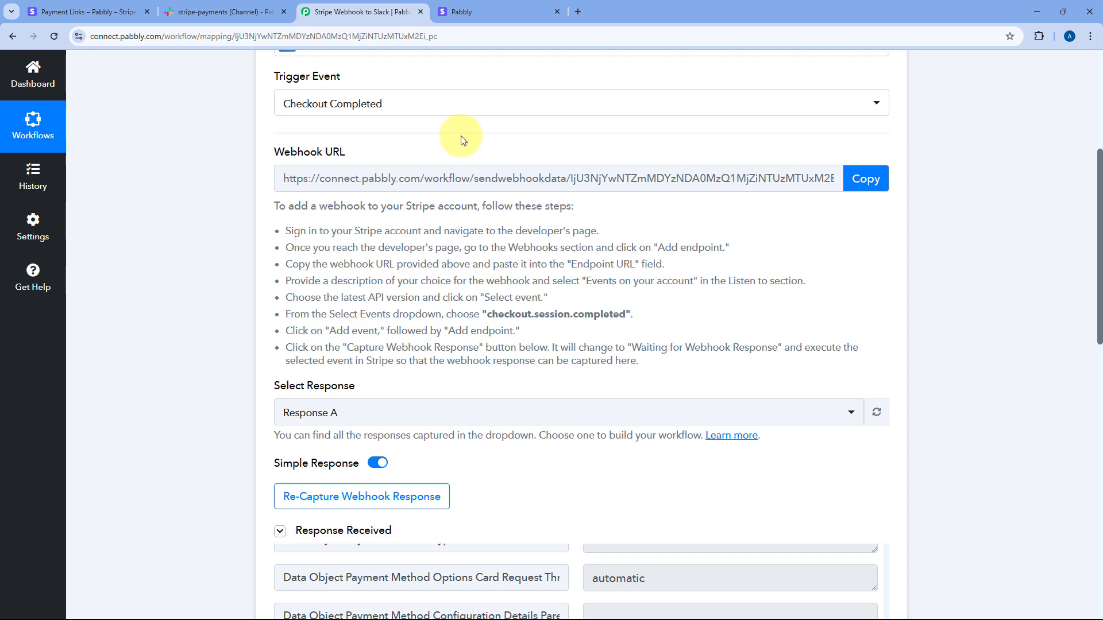
scroll(583, 225, down, 5)
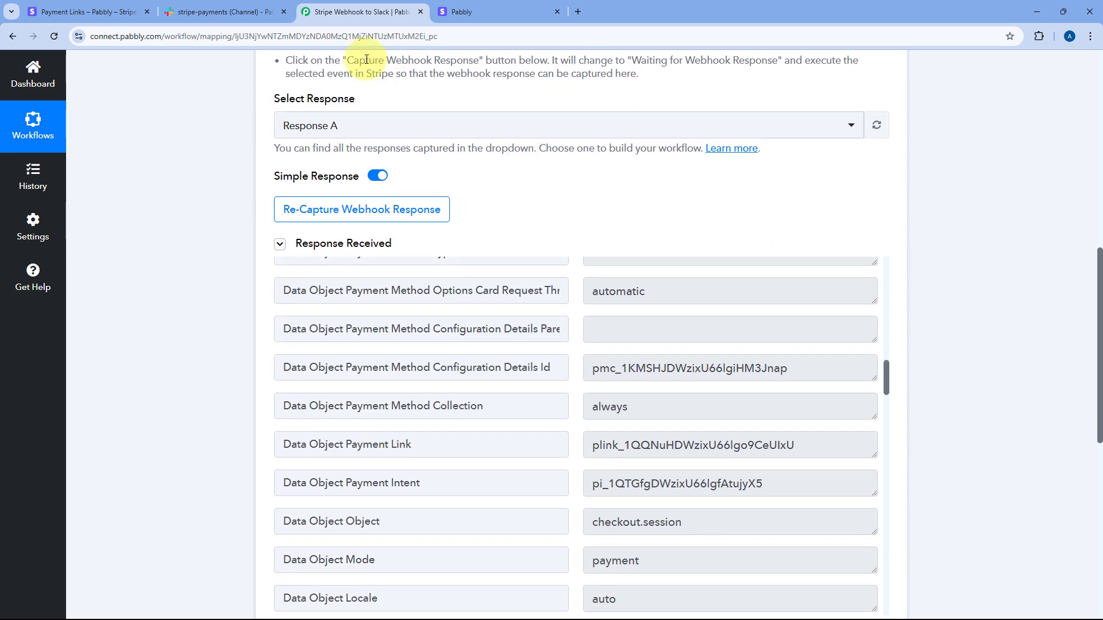
scroll(561, 197, down, 4)
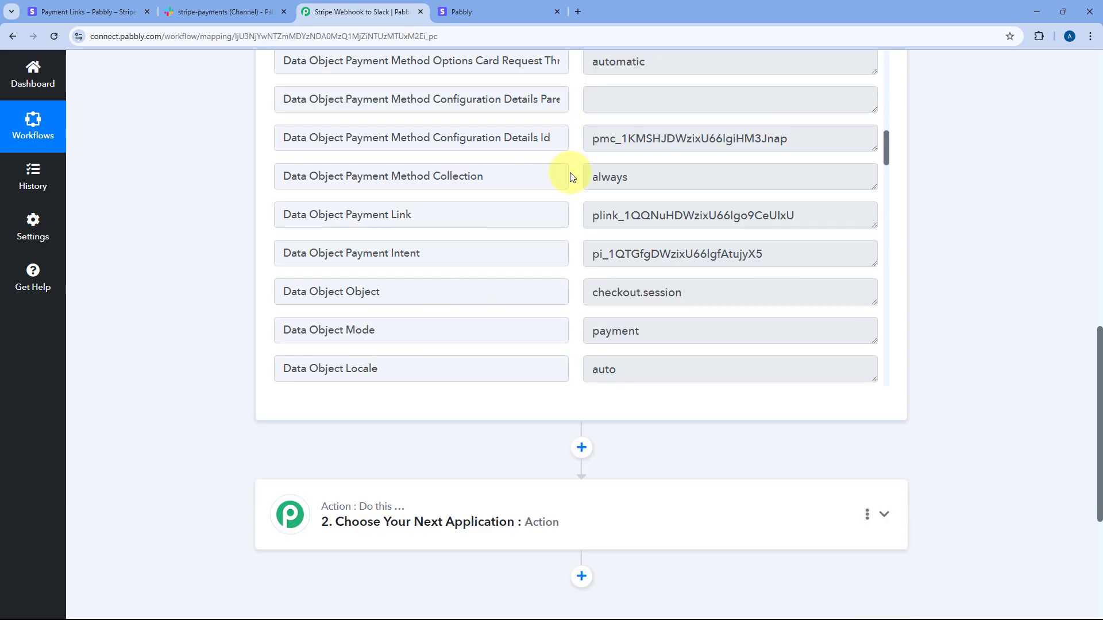
scroll(580, 178, down, 1)
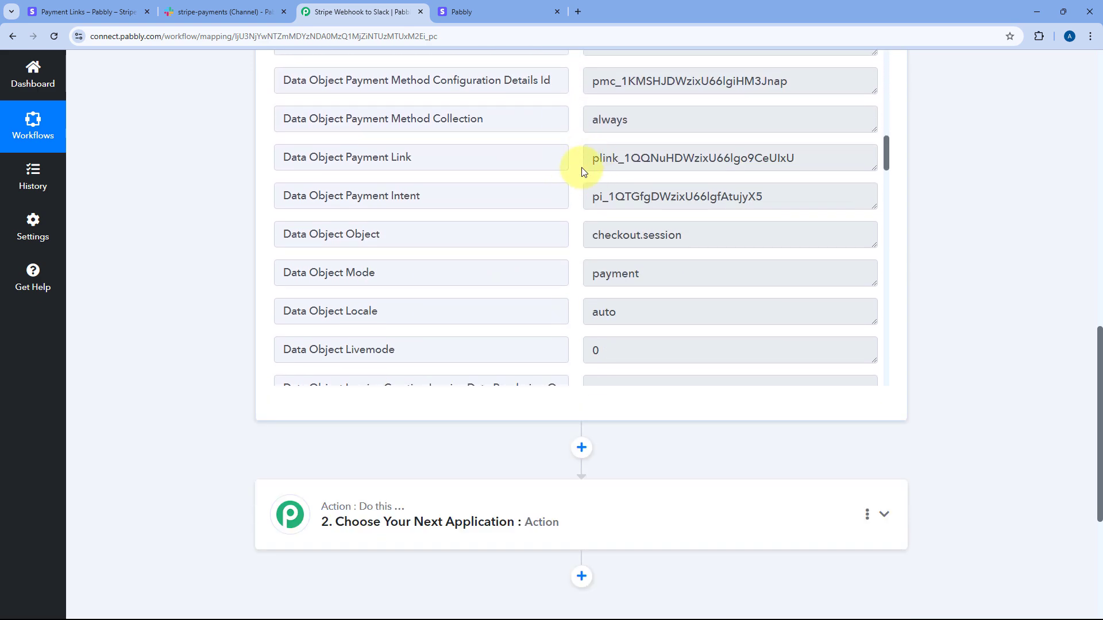
drag(412, 156, 343, 157)
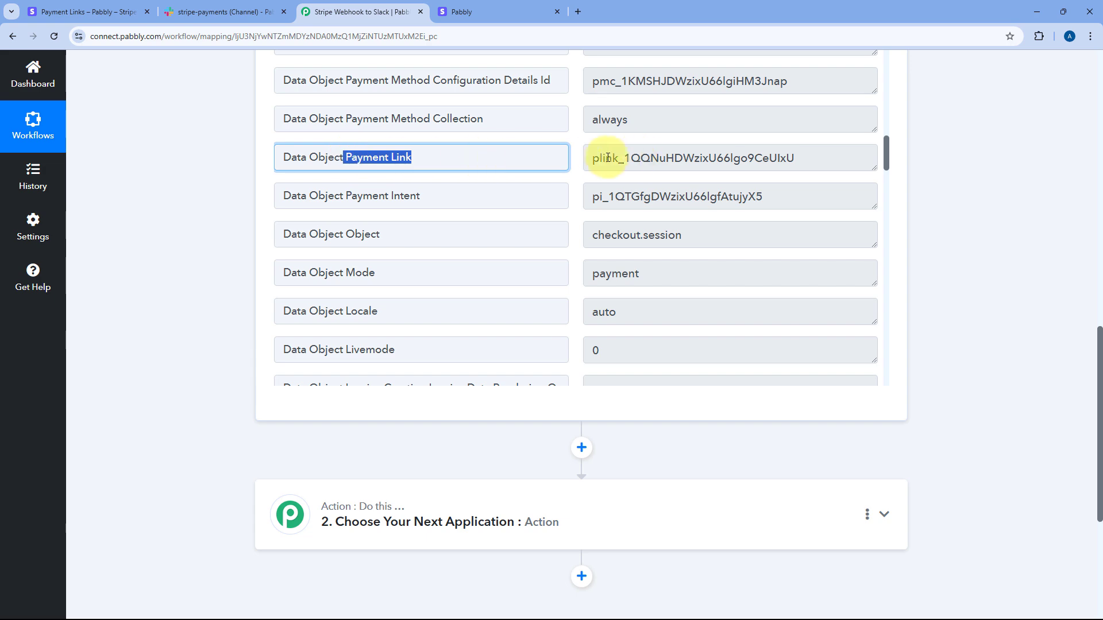
drag(591, 157, 800, 157)
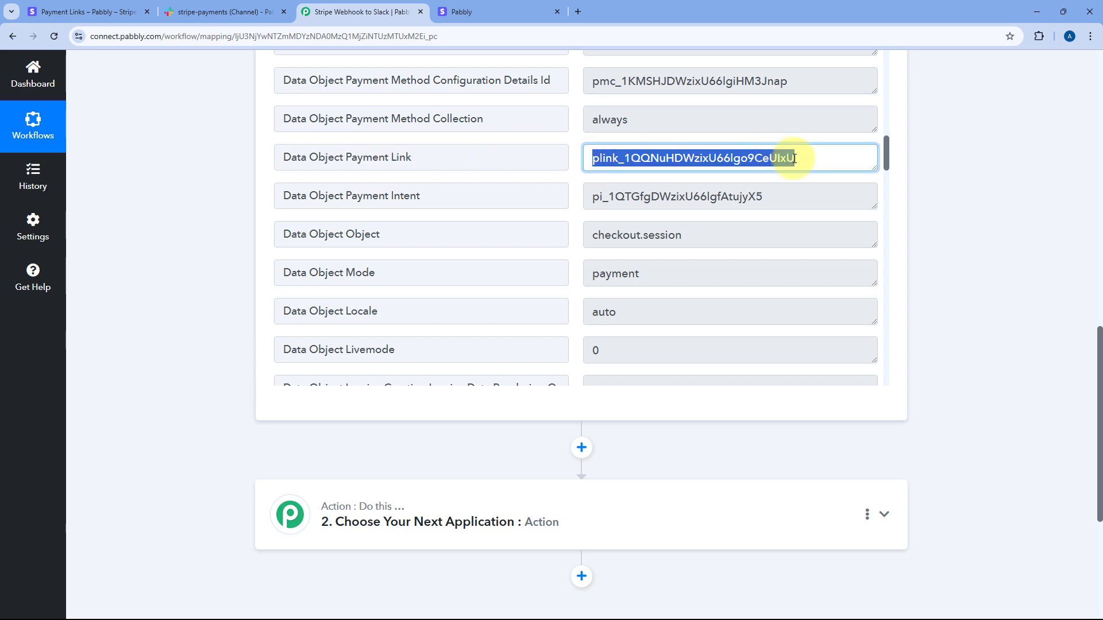
click(103, 12)
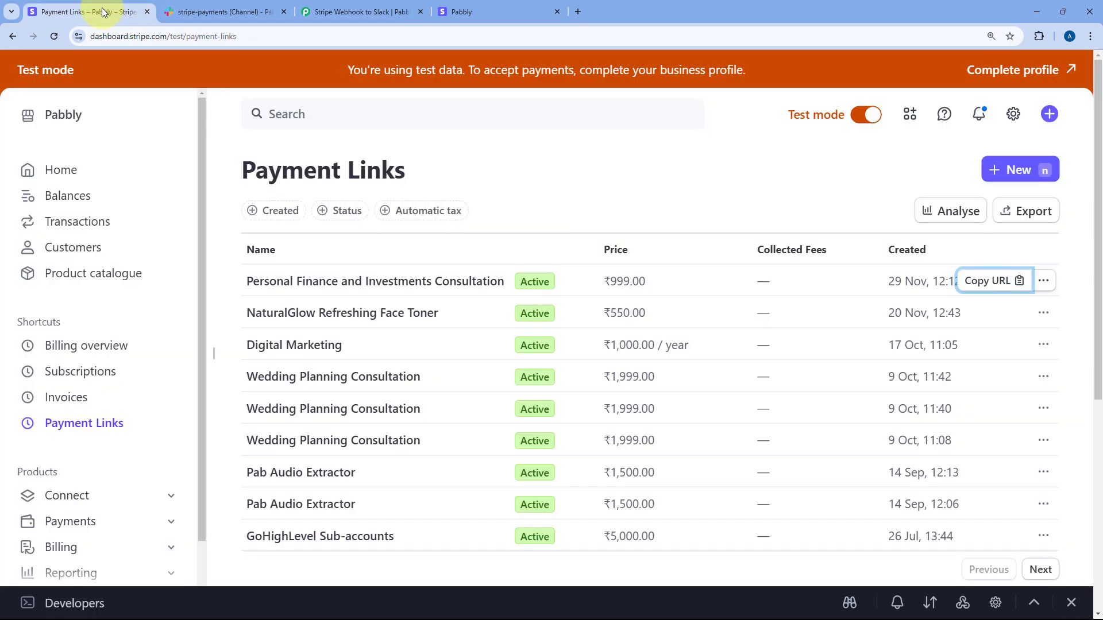
Step: Copy the first payment link's ID from its Stripe edit page address
click(1044, 281)
click(928, 380)
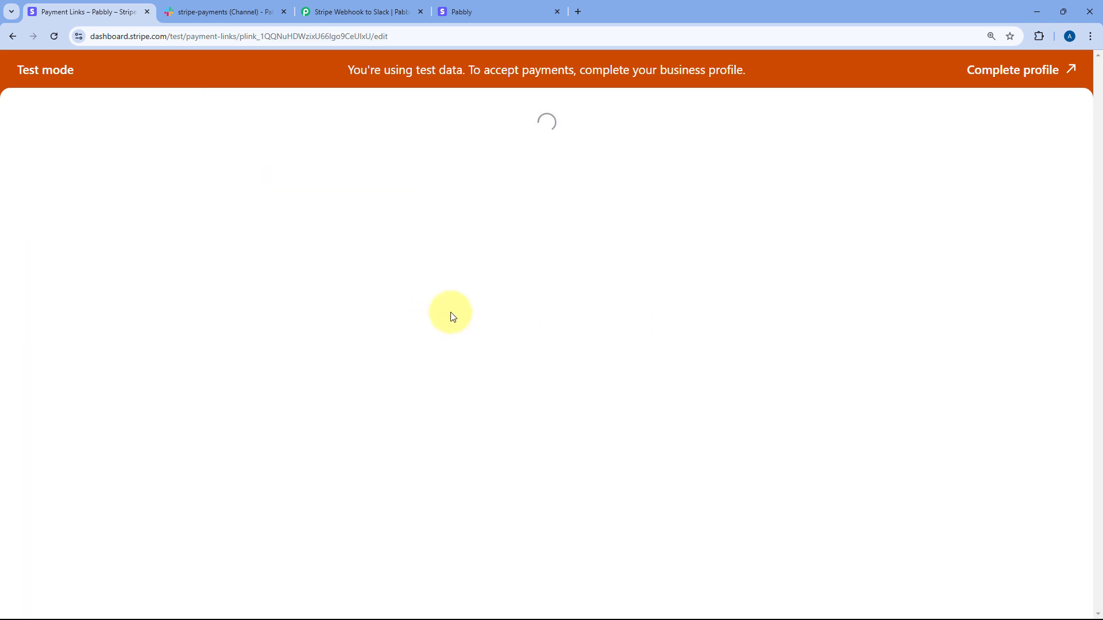
click(277, 37)
double_click(308, 37)
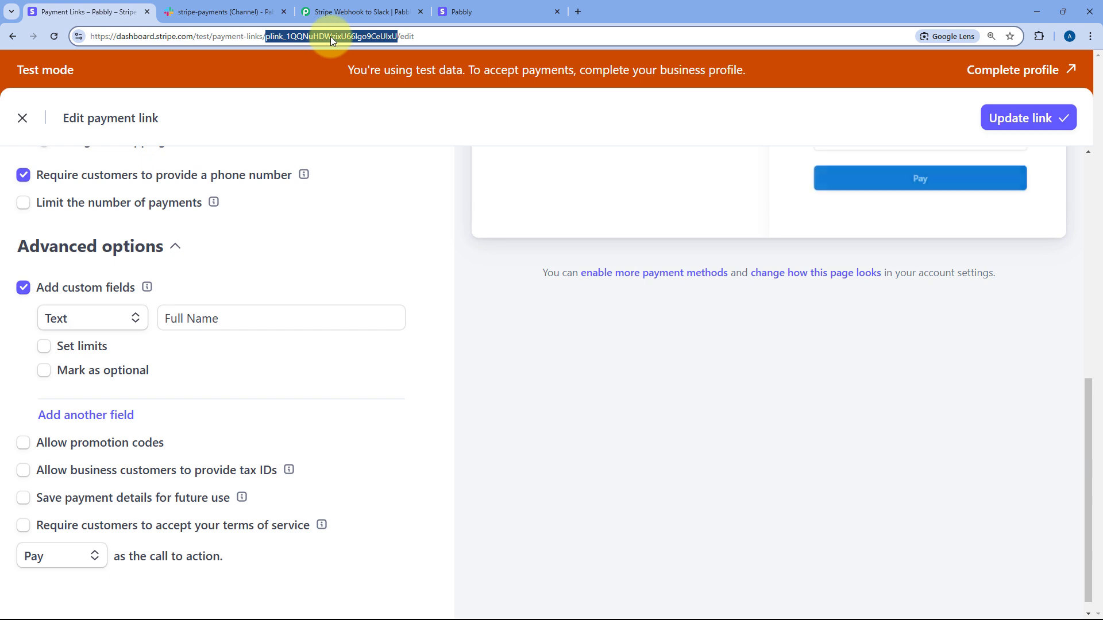
right_click(330, 36)
click(367, 139)
Step: Search the Pabbly mapping page for the copied payment link ID
scroll(310, 190, up, 8)
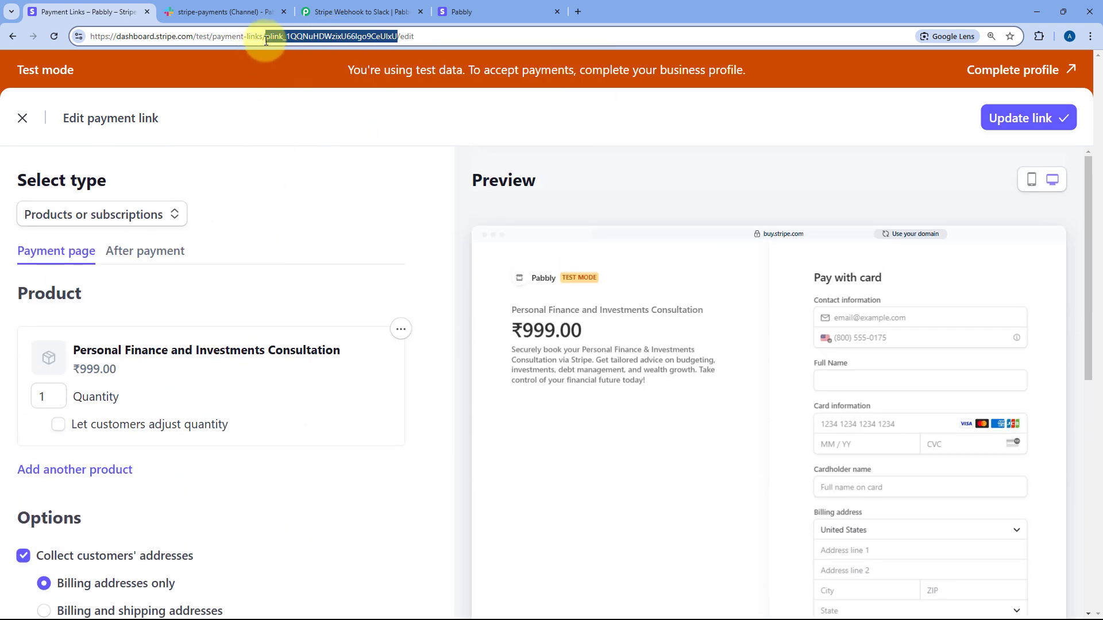
click(477, 9)
click(402, 11)
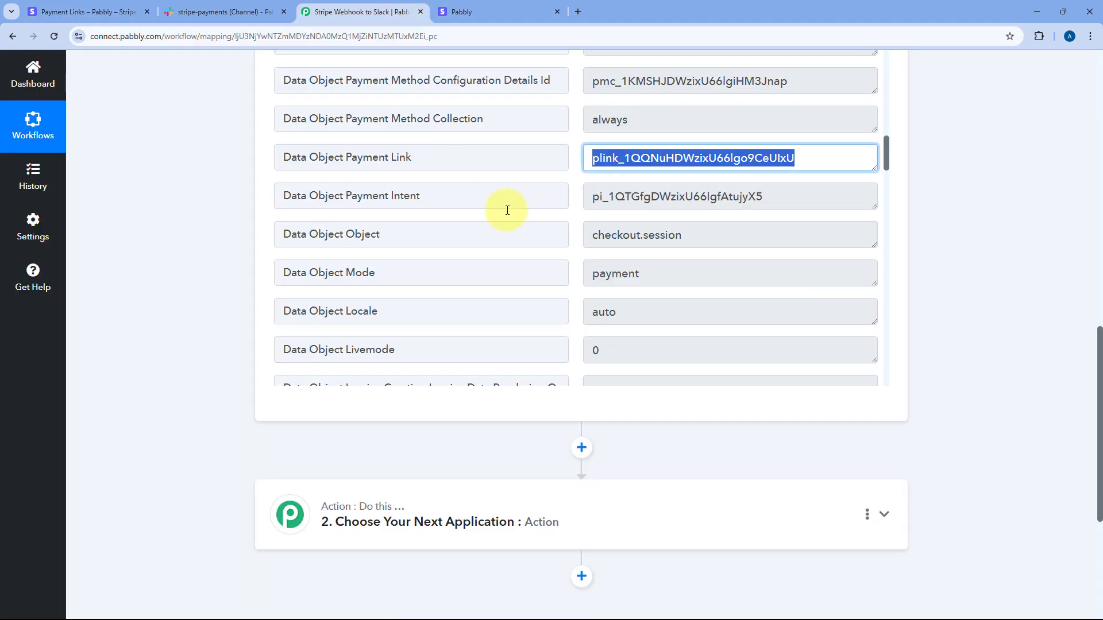
click(962, 206)
key(ctrl+f)
key(ctrl+v)
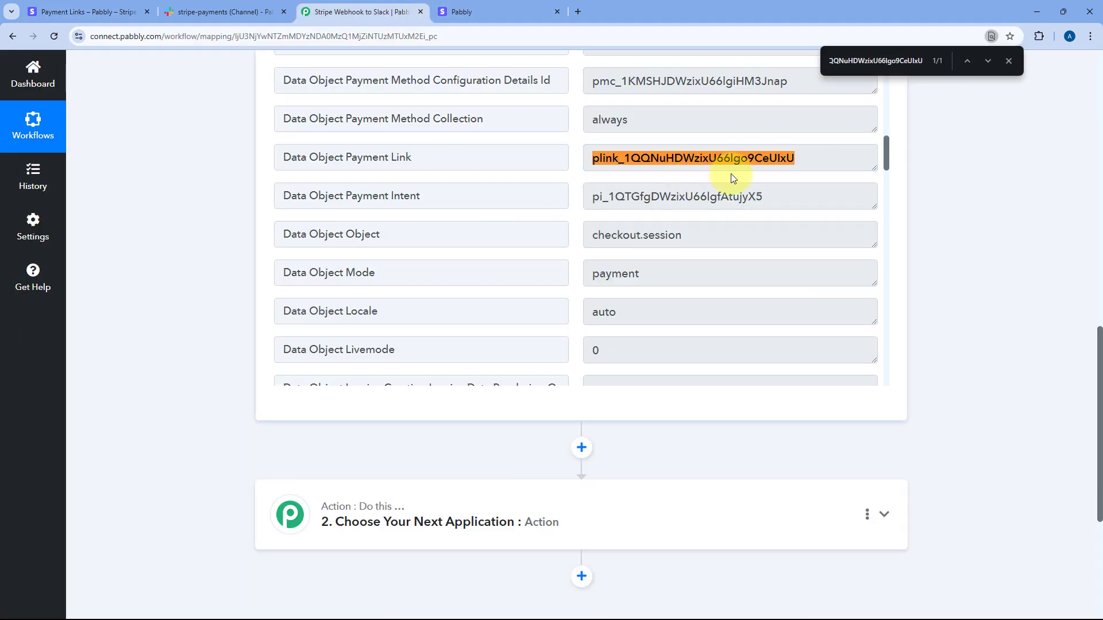
click(1007, 61)
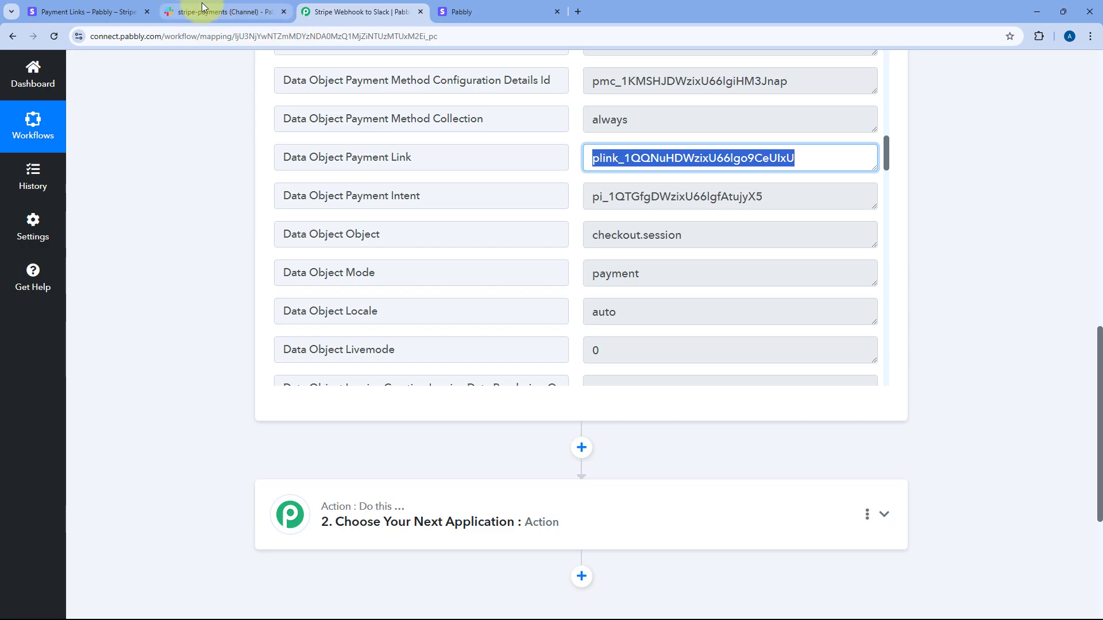
Step: View the NaturalGlow Refreshing Face Toner link's ID, then return to Payment Links
click(79, 13)
click(17, 123)
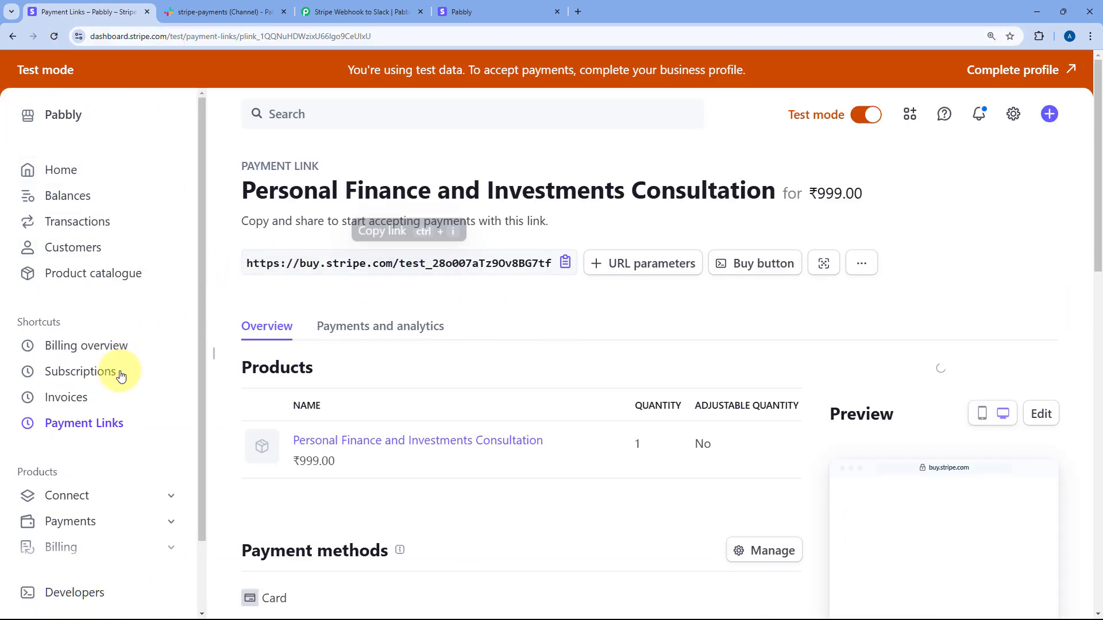
click(92, 429)
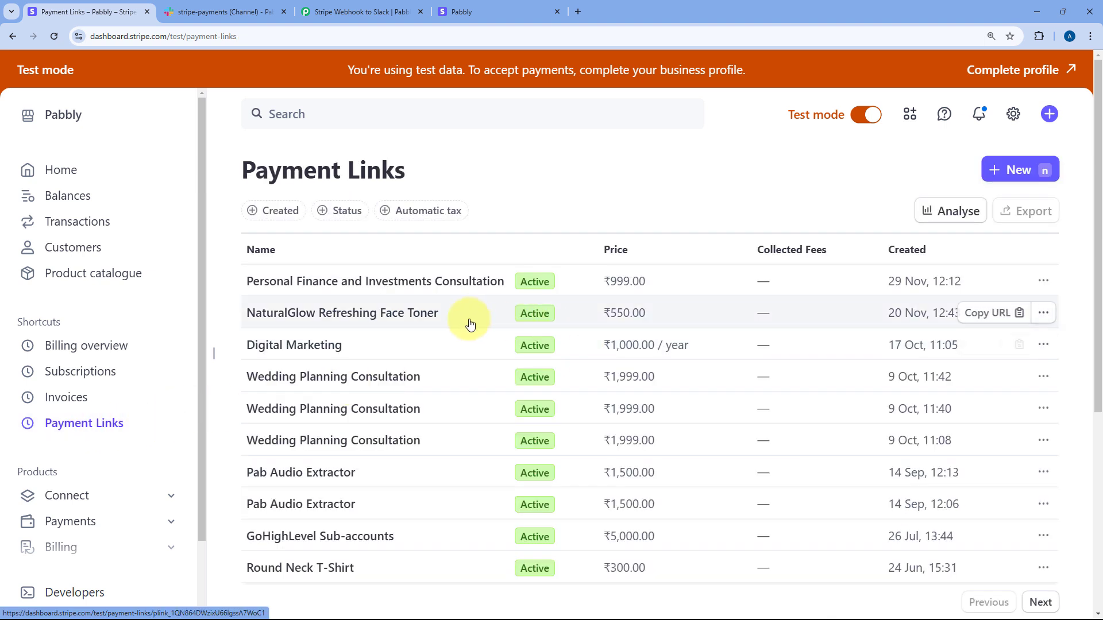
click(1043, 313)
click(925, 413)
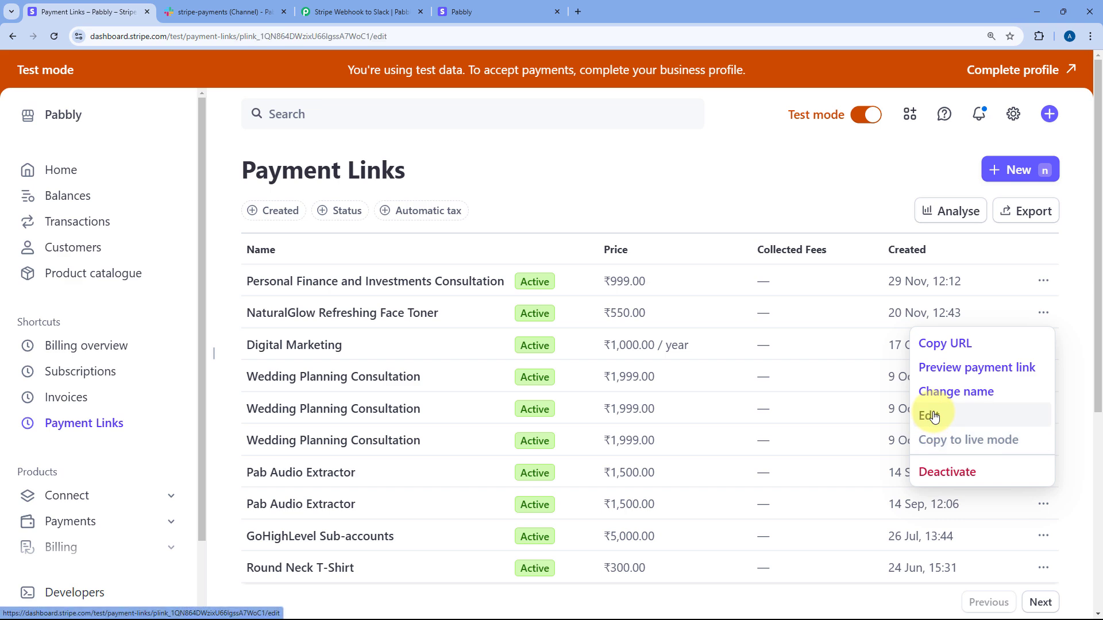
double_click(312, 37)
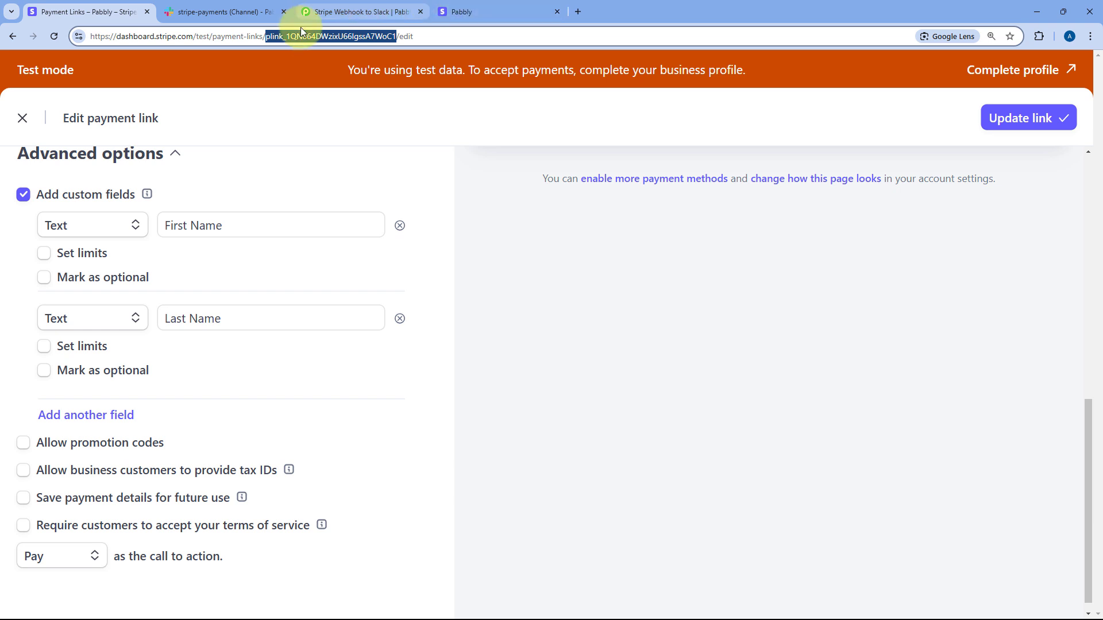
click(22, 119)
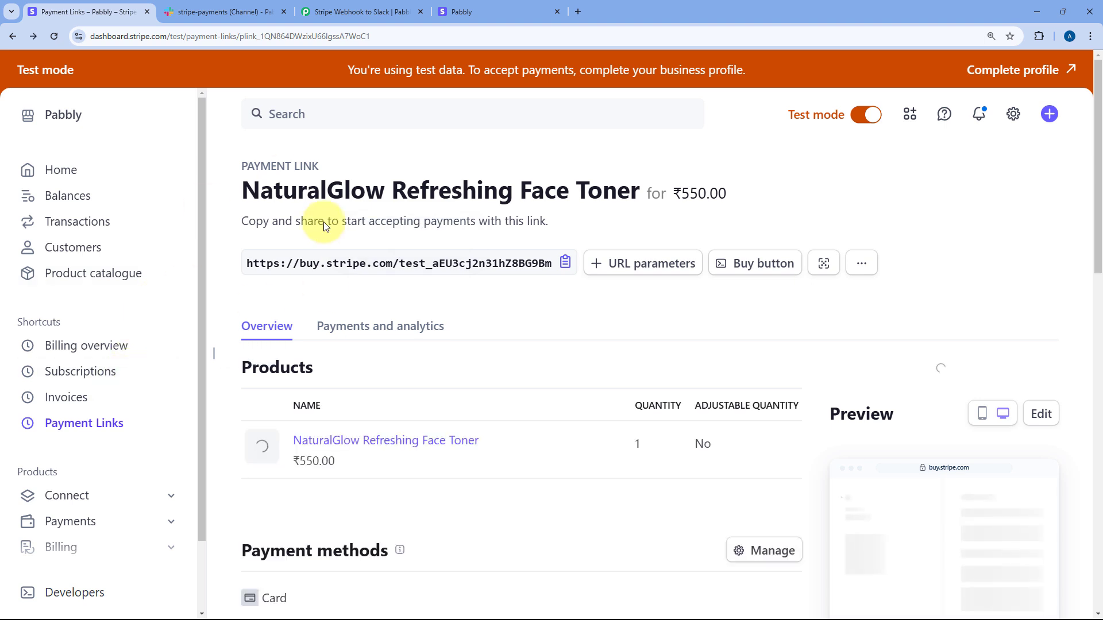
click(95, 424)
Step: Make the action step a Filter (Pabbly) with Filter Values event and connect it
click(334, 9)
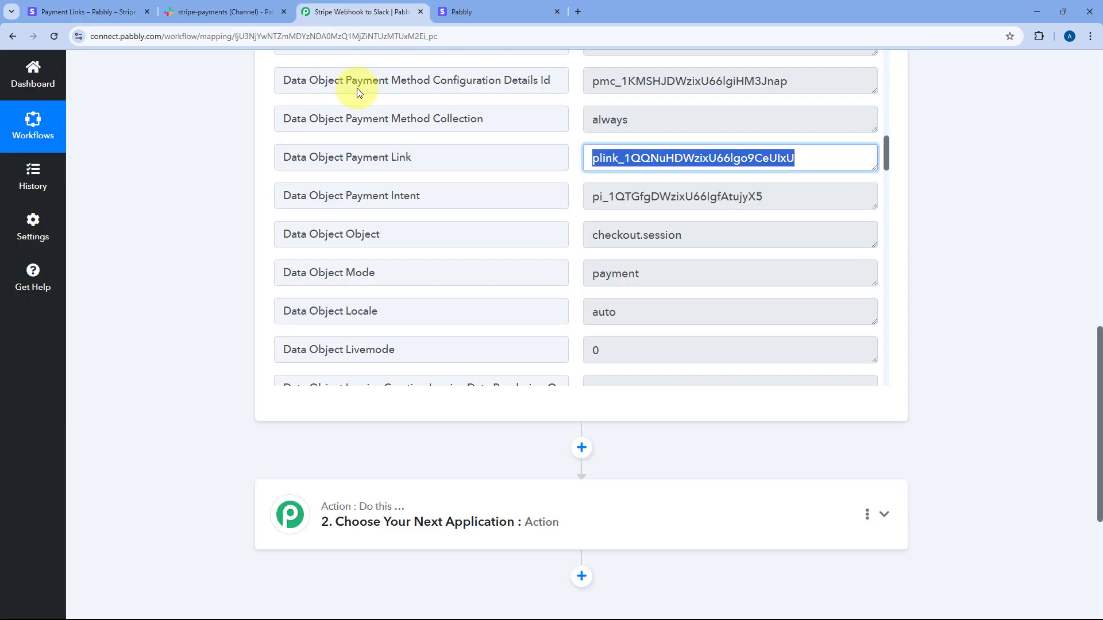
click(579, 161)
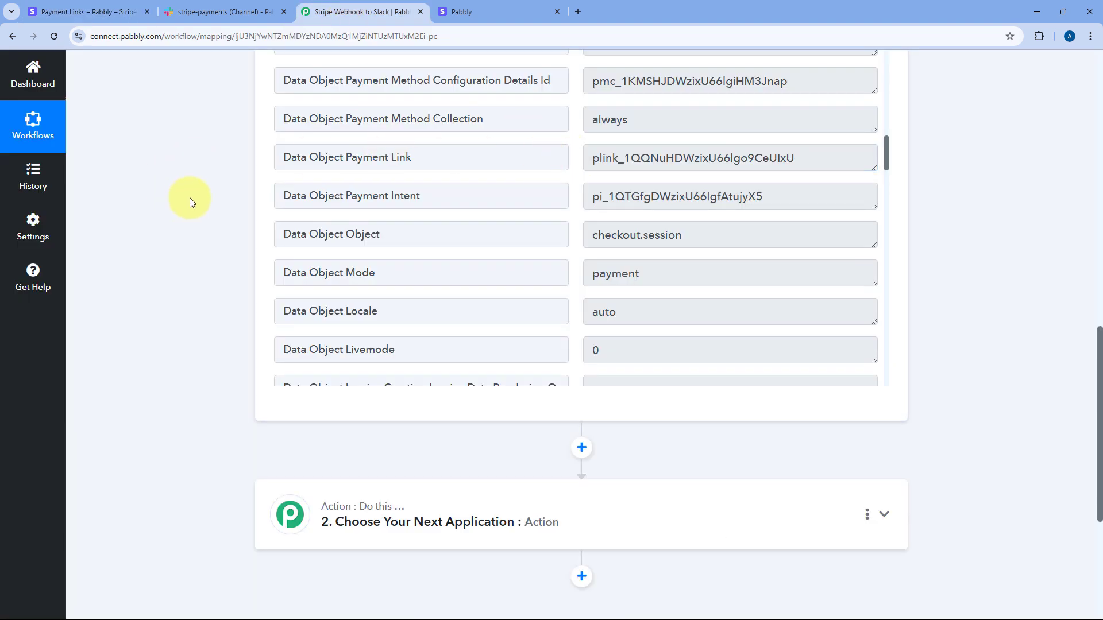
scroll(189, 197, down, 5)
click(554, 226)
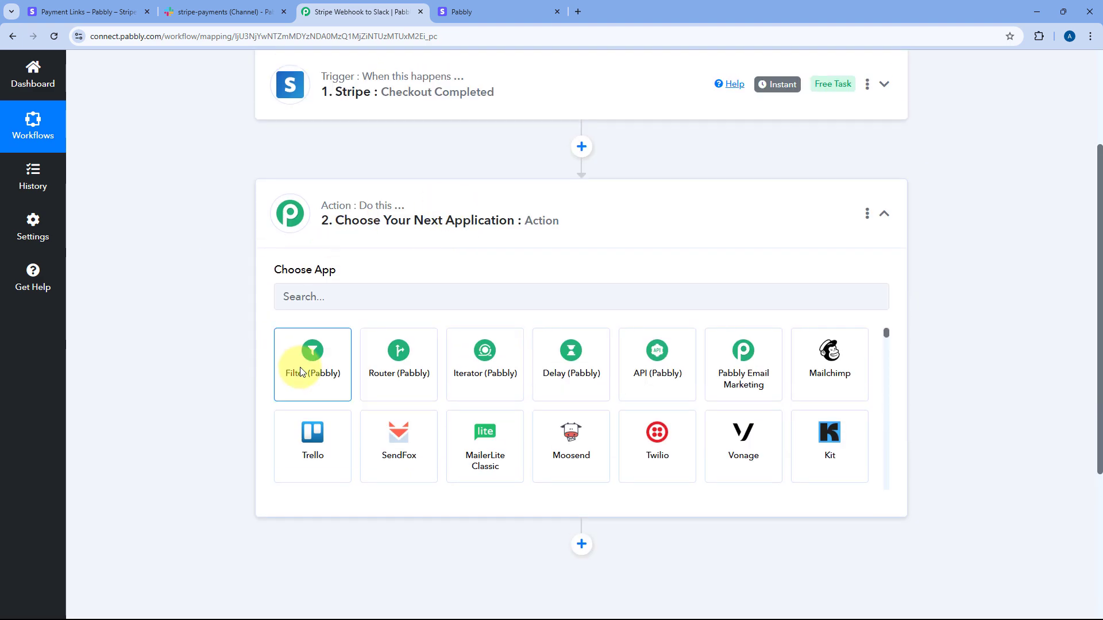
click(299, 372)
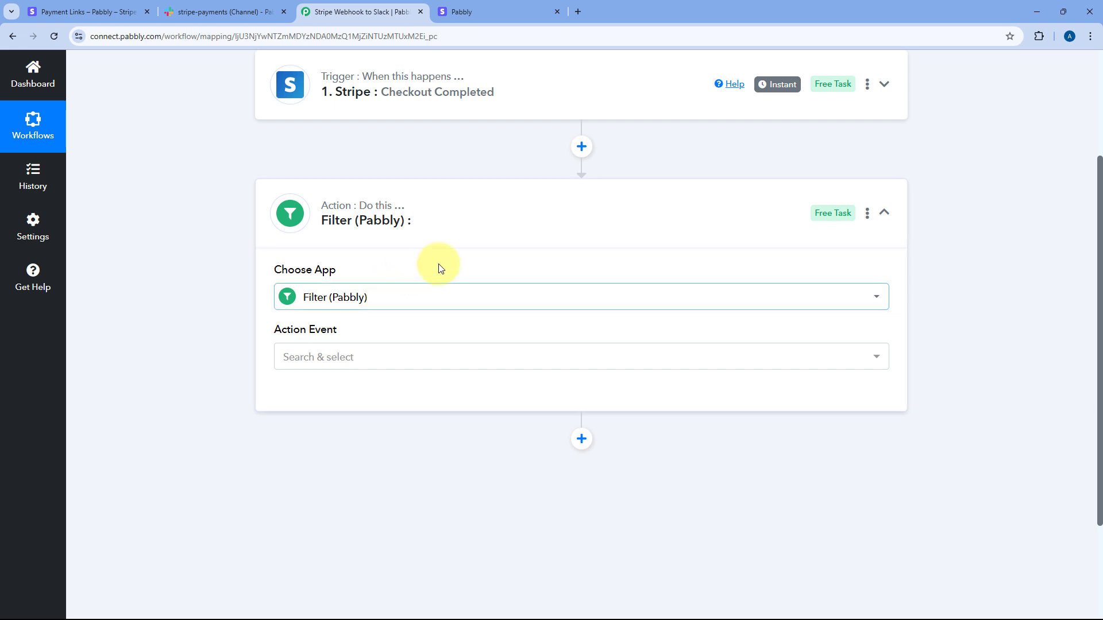
scroll(451, 278, down, 2)
click(360, 244)
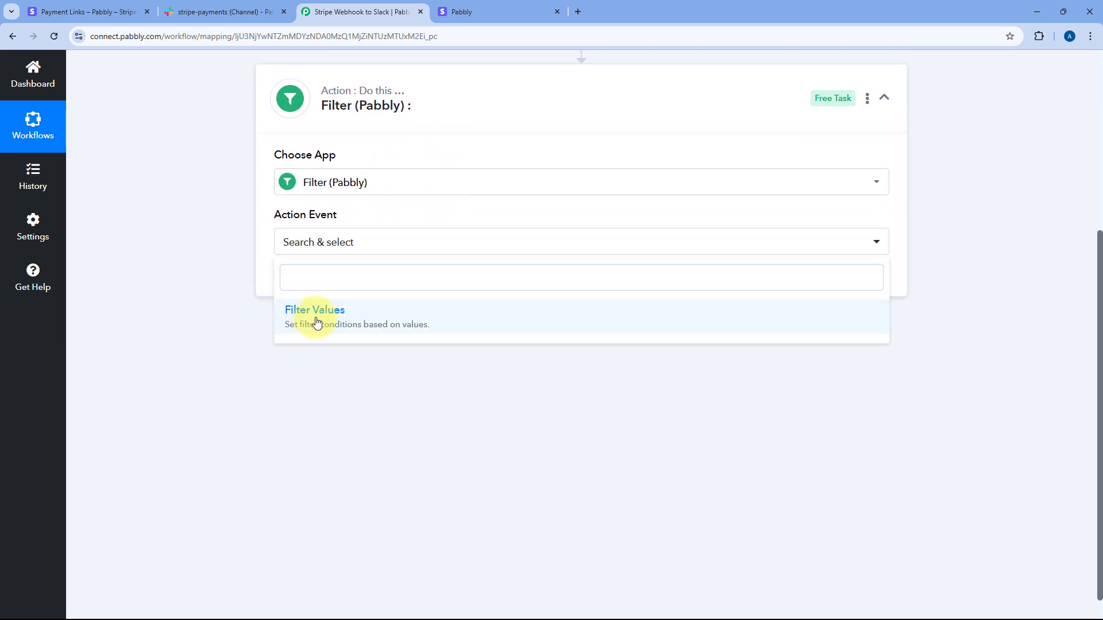
click(317, 324)
click(322, 280)
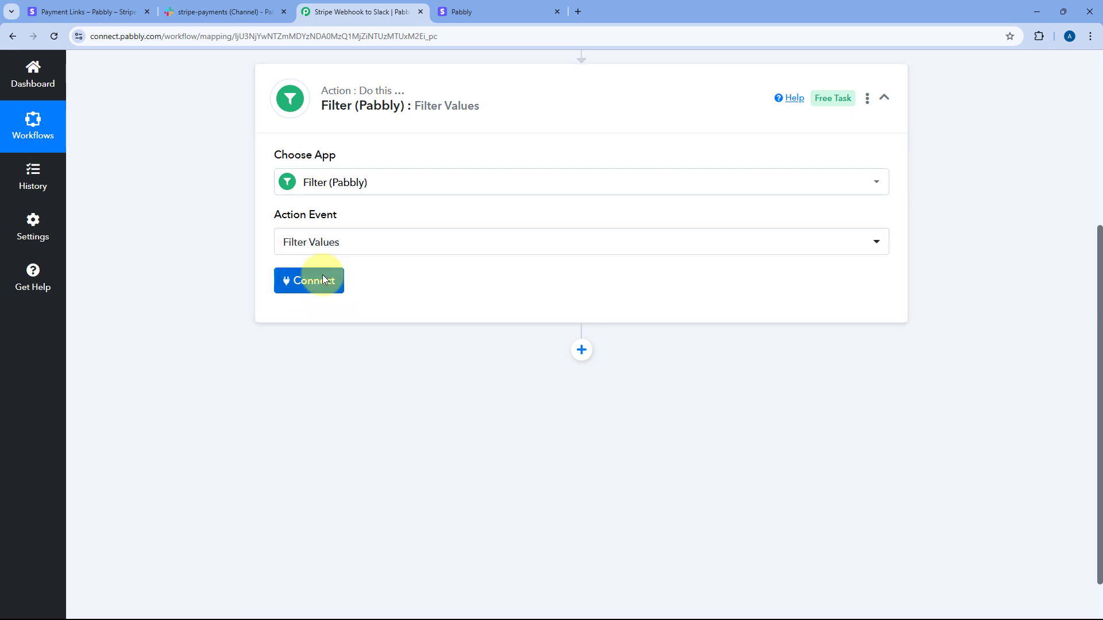
Step: Set the filter's label to the Stripe Data Object Payment Link field
scroll(528, 286, down, 1)
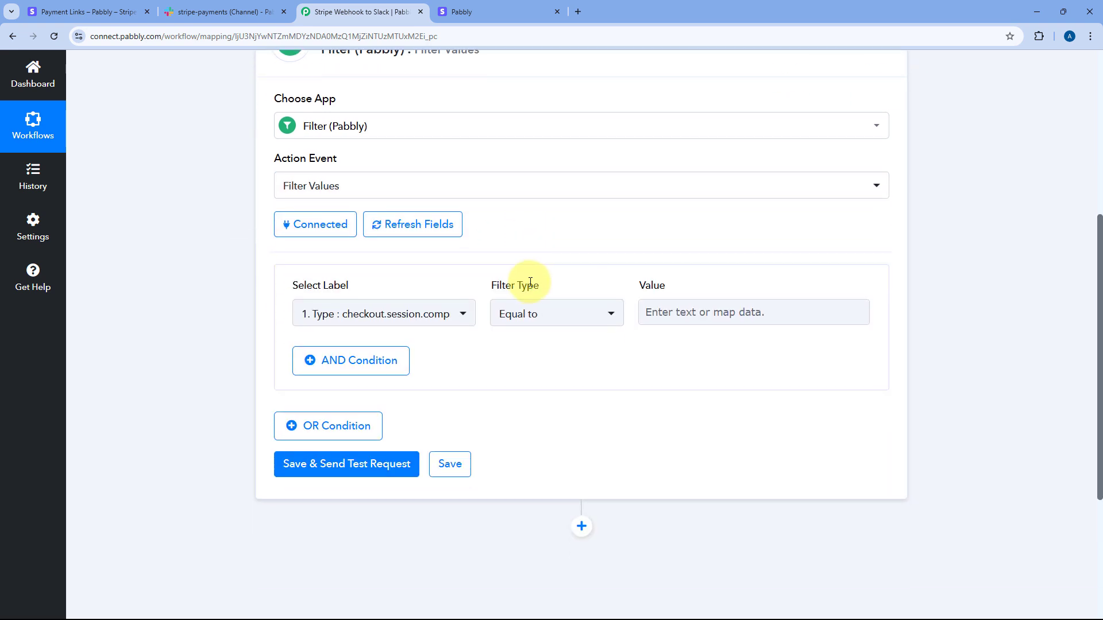
mouse_move(372, 290)
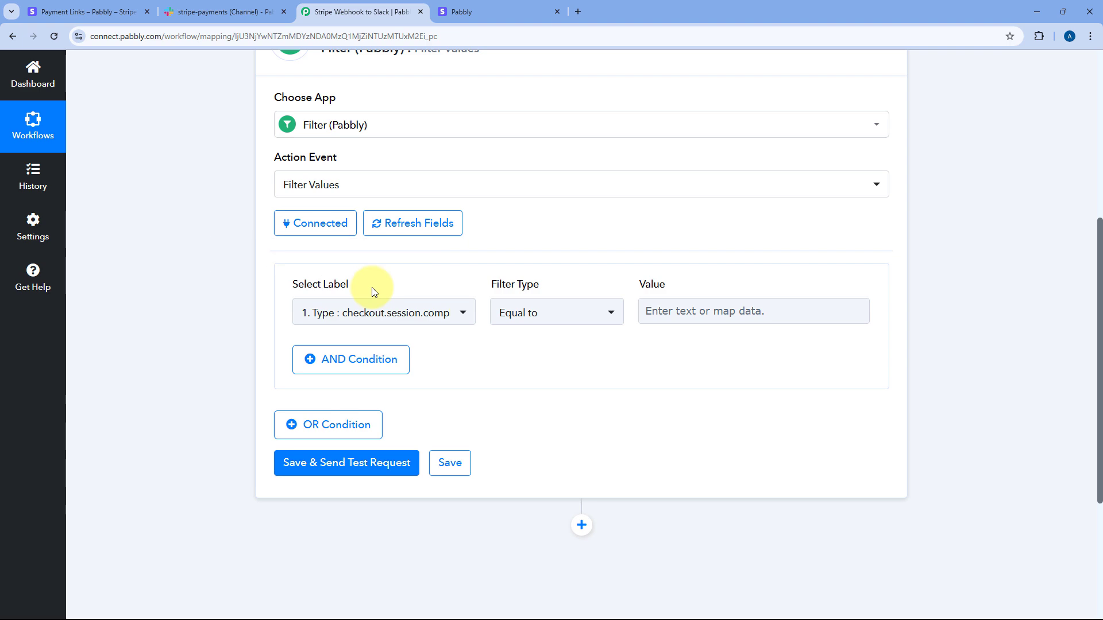
click(461, 313)
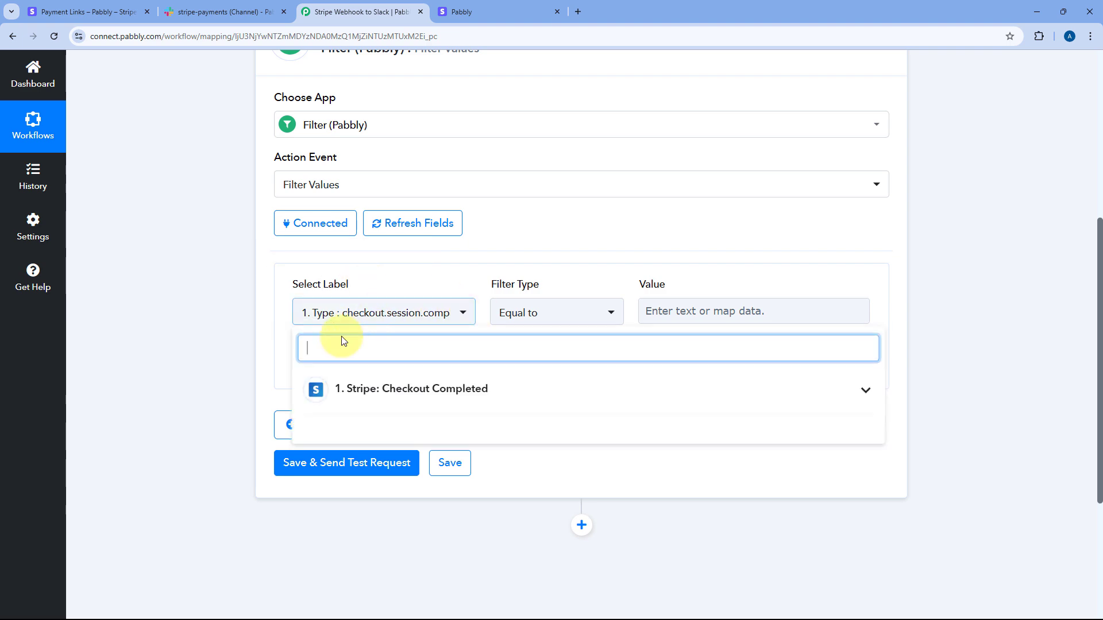
click(430, 389)
scroll(256, 294, down, 4)
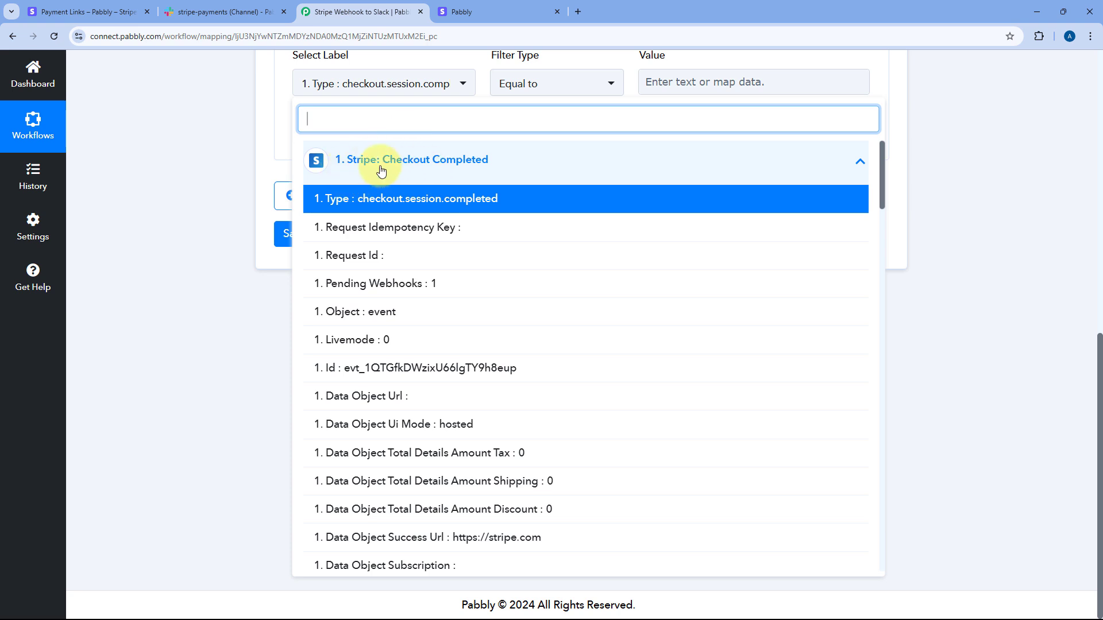
scroll(422, 274, down, 9)
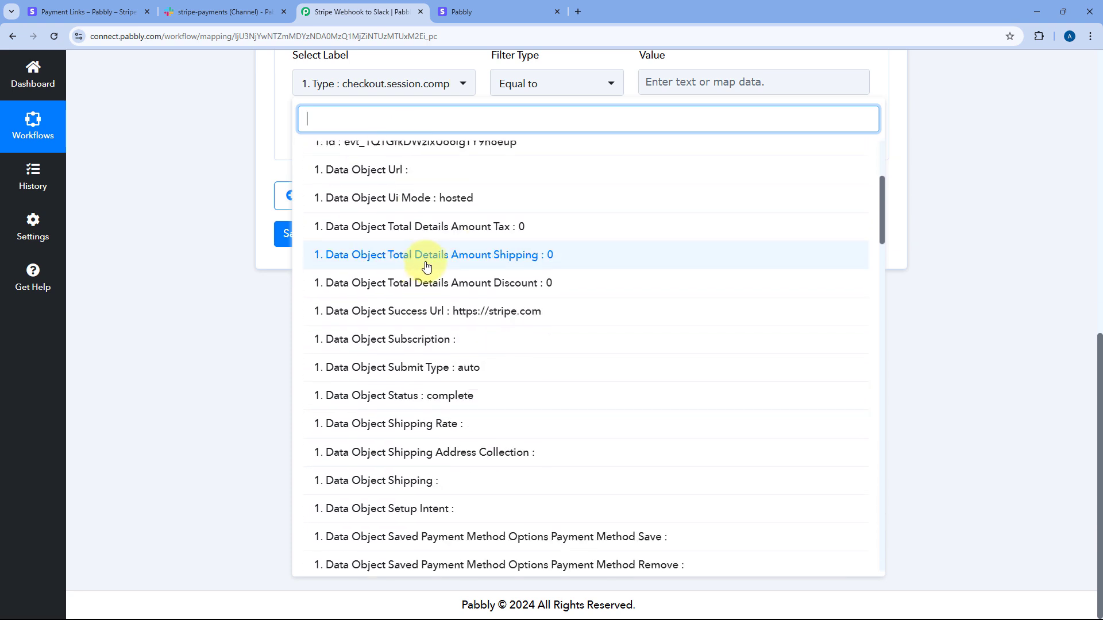
scroll(435, 236, down, 3)
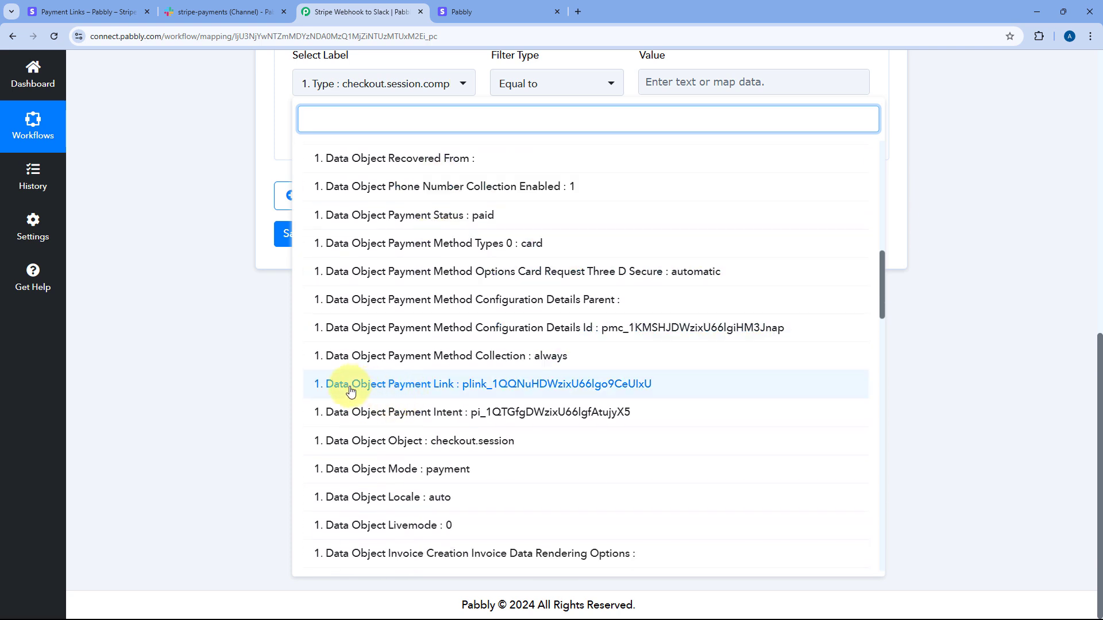
click(395, 384)
scroll(535, 239, up, 2)
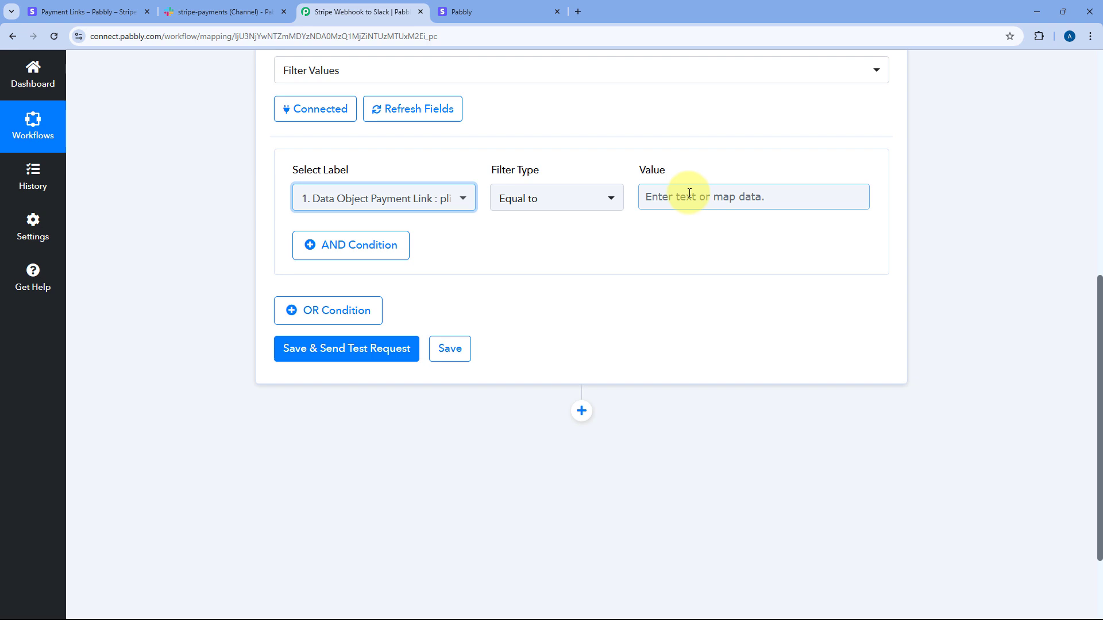
Step: Switch between the Stripe Payment Links page and the workflow's filter step
click(97, 7)
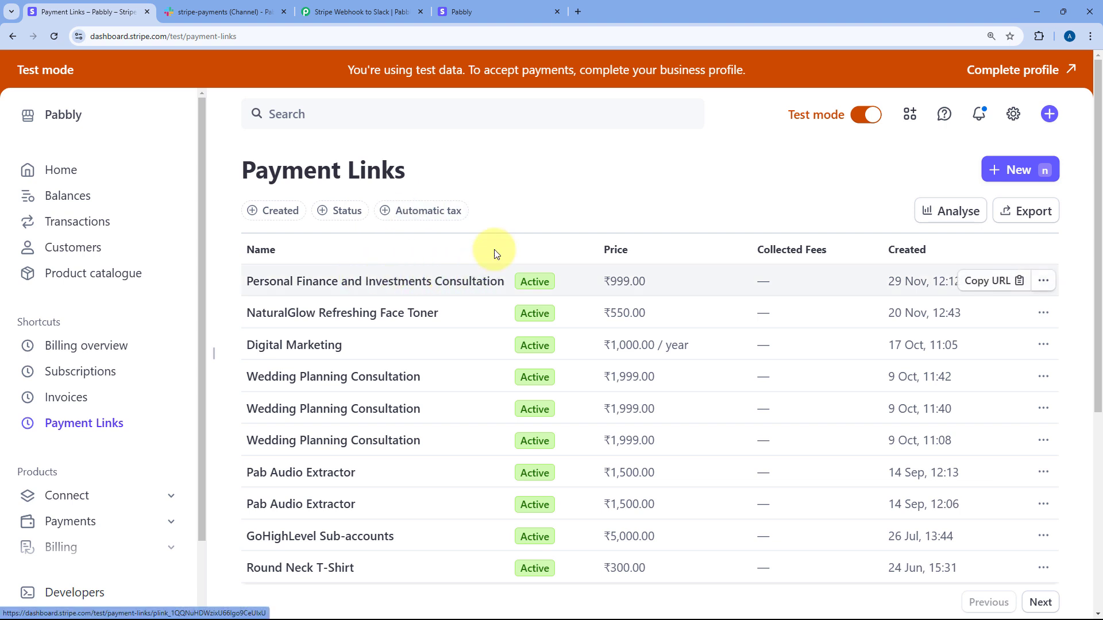
click(396, 11)
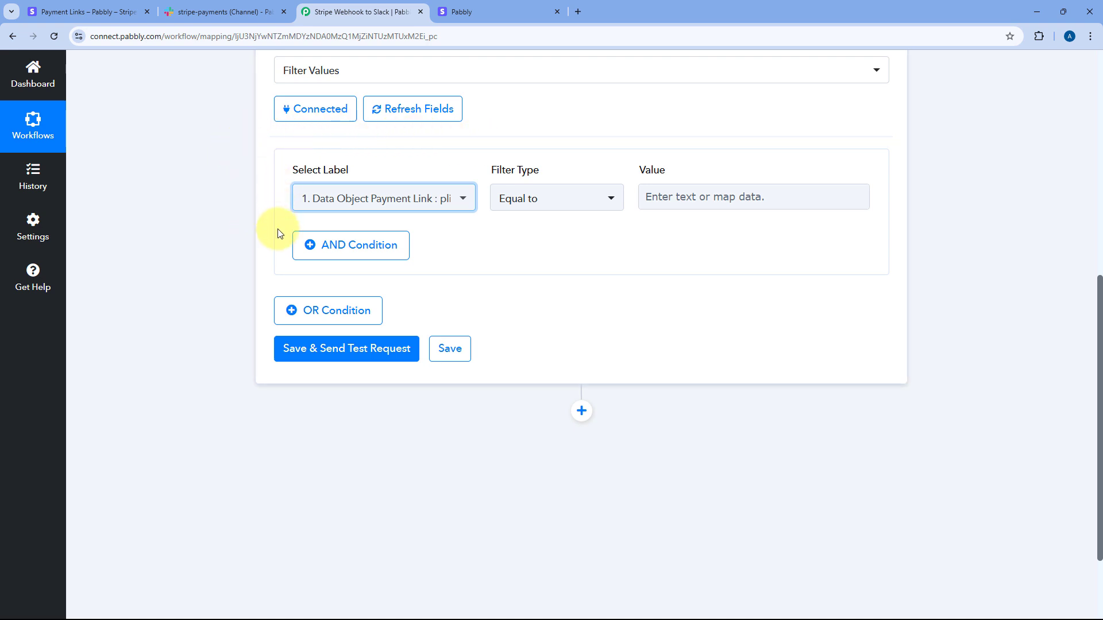
click(98, 11)
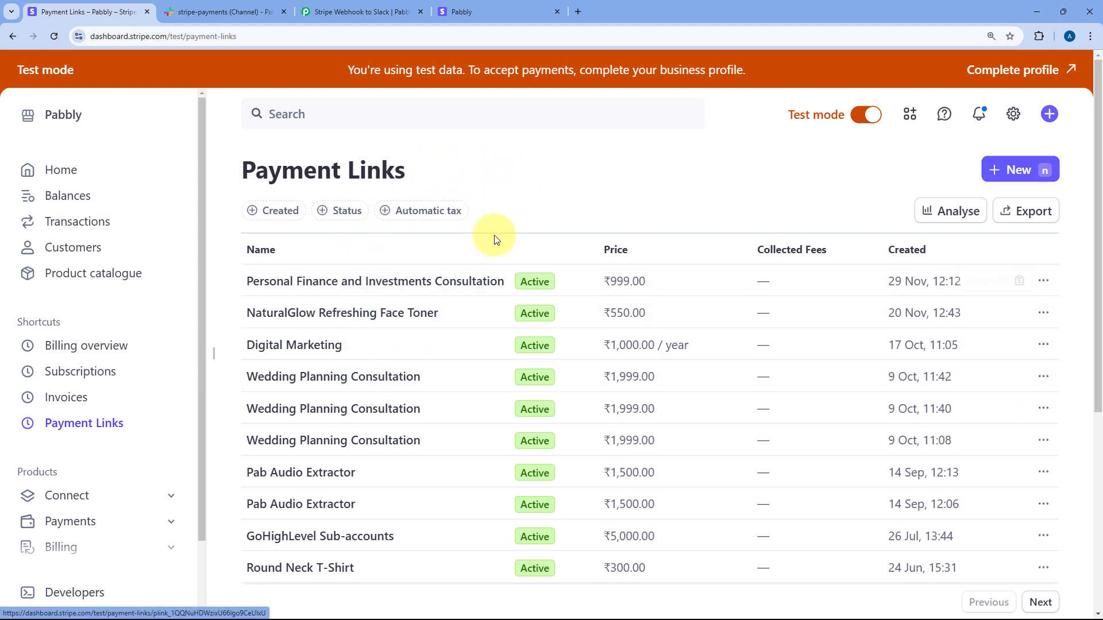
click(313, 19)
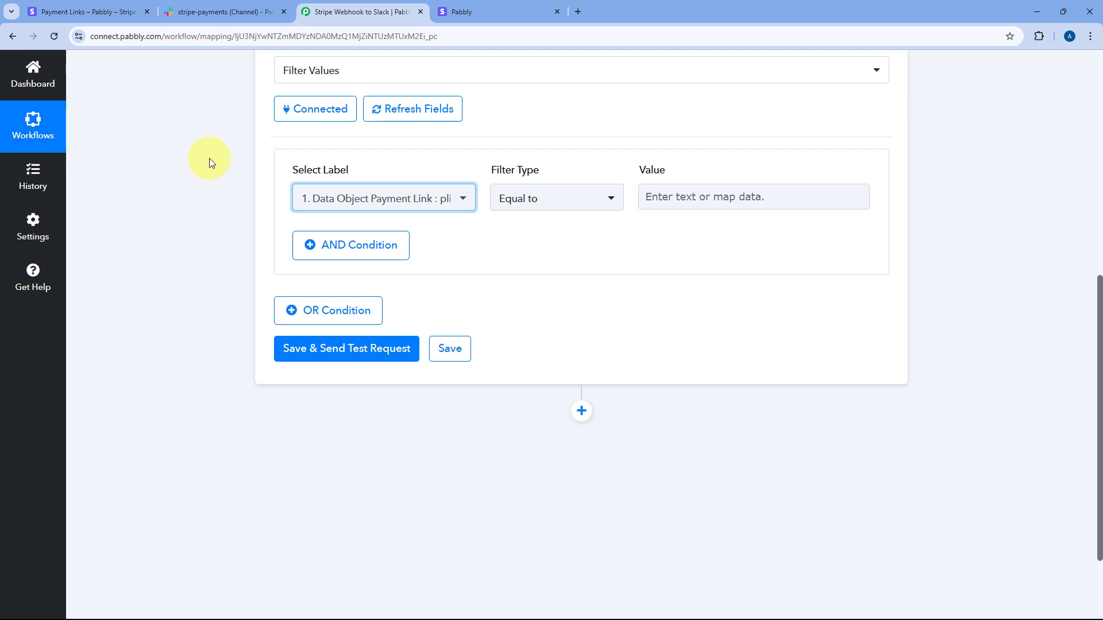
click(92, 12)
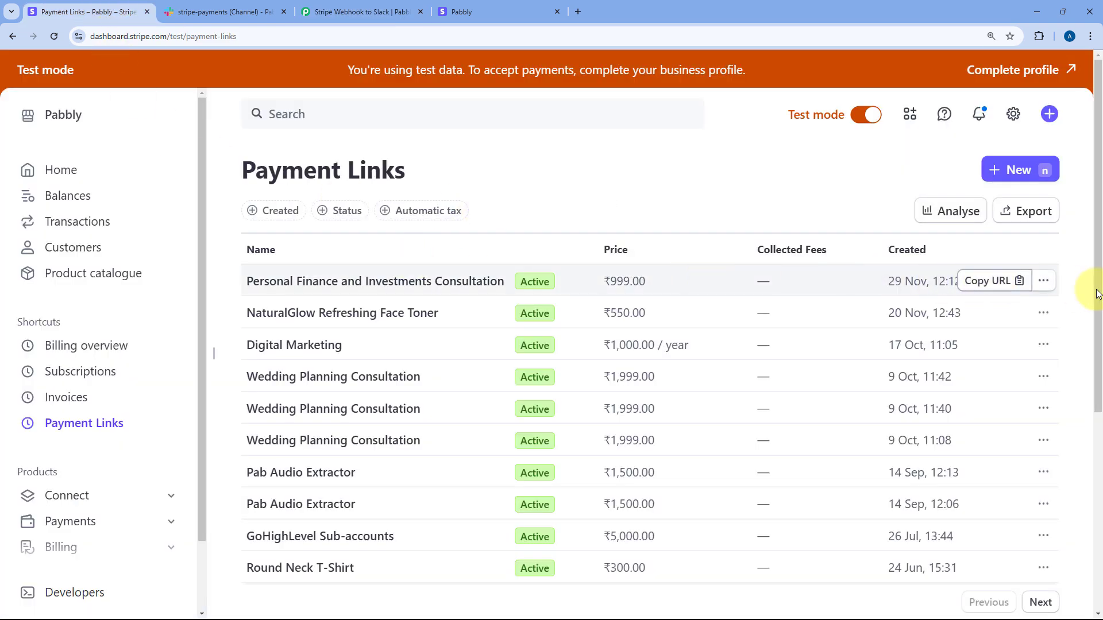
Step: Copy the Personal Finance and Investments Consultation link's ID from its edit page
click(1043, 280)
click(951, 380)
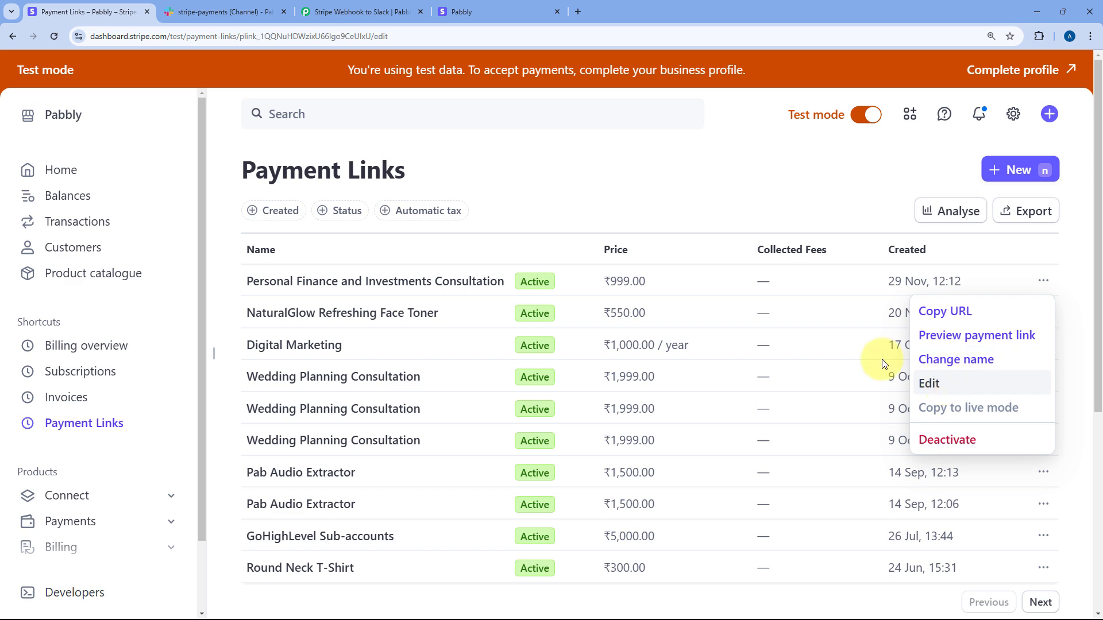
double_click(306, 39)
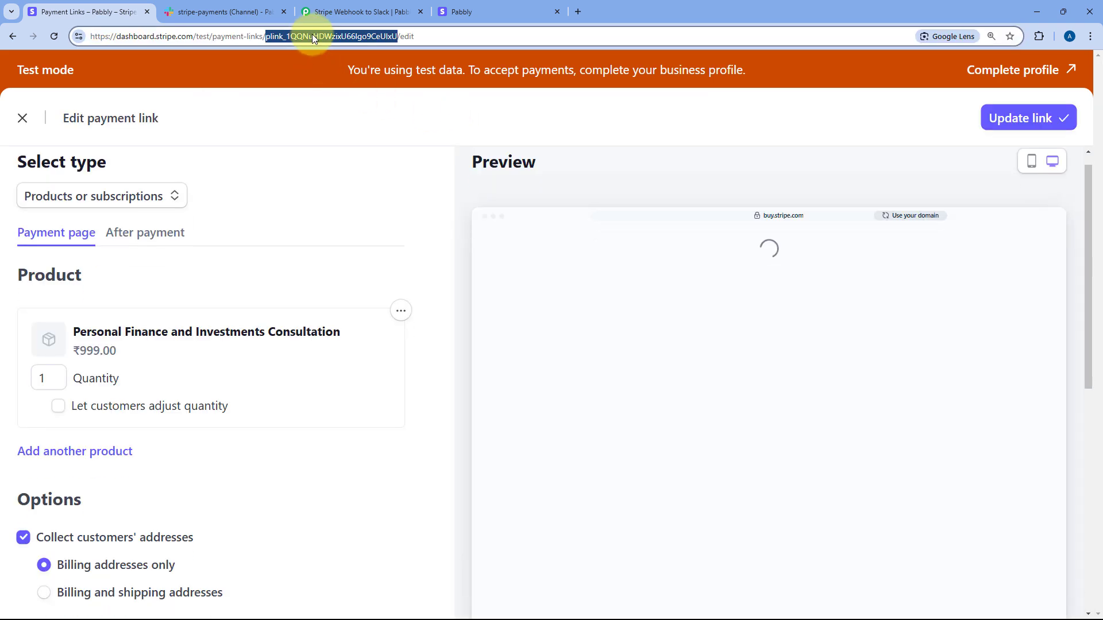
right_click(312, 36)
click(360, 138)
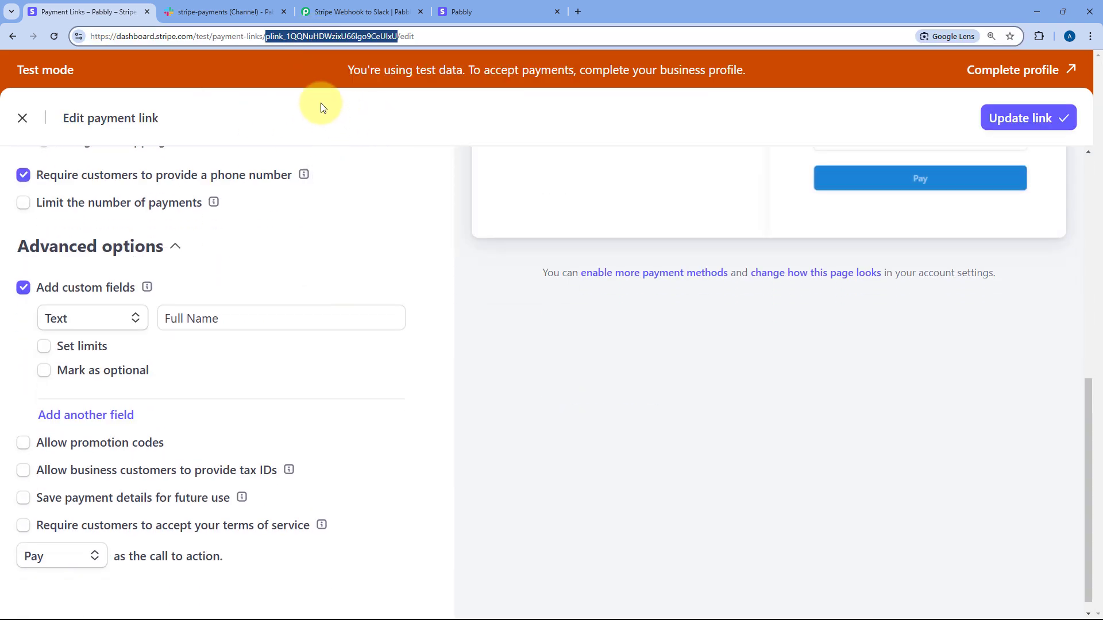
click(522, 11)
click(369, 11)
Step: Paste the copied plink ID as the filter value, save, and confirm 'Condition is true.'
click(658, 205)
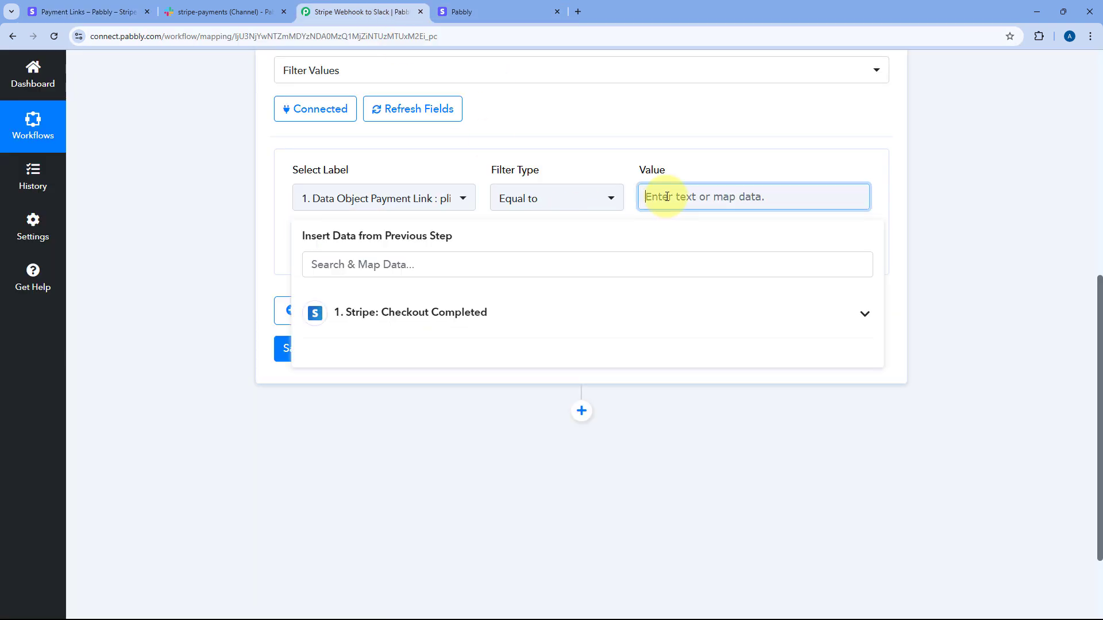
right_click(663, 198)
click(701, 315)
click(253, 177)
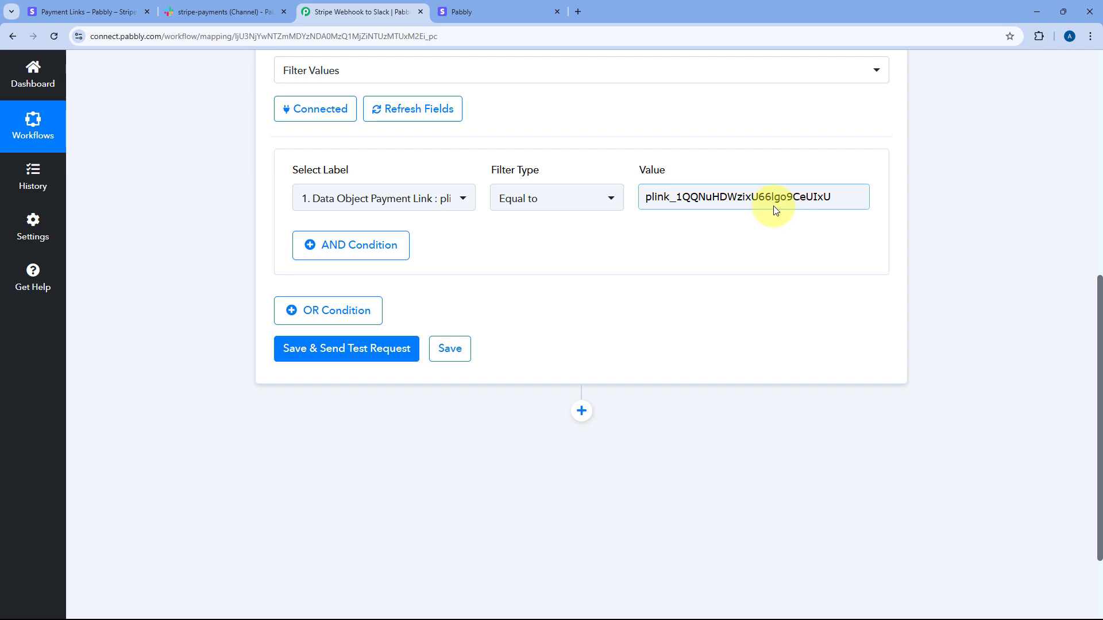
click(366, 348)
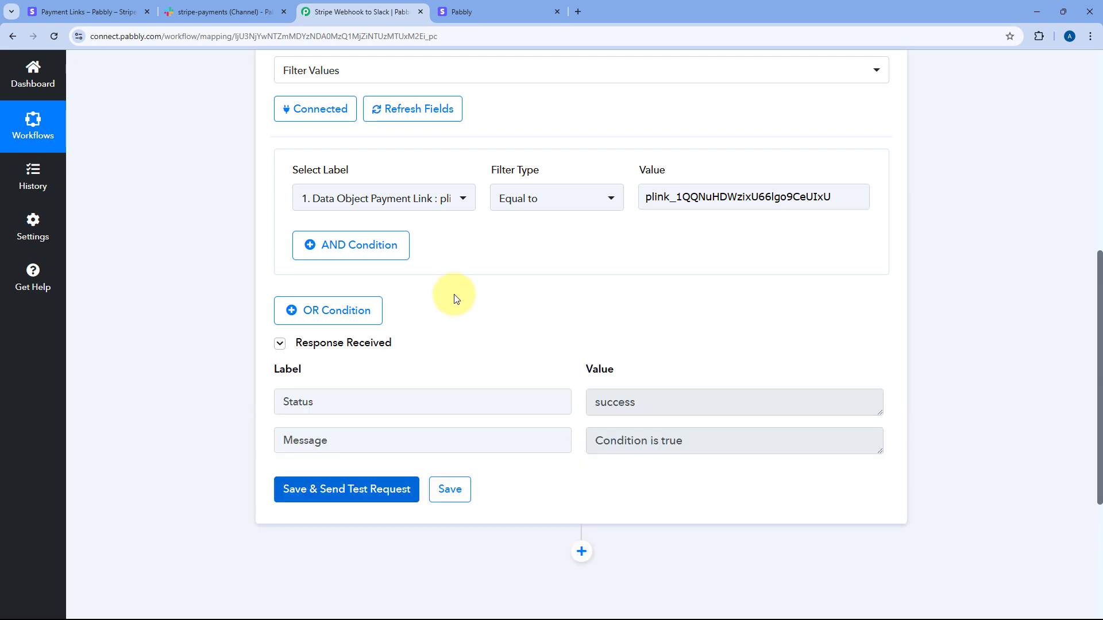
scroll(511, 284, down, 1)
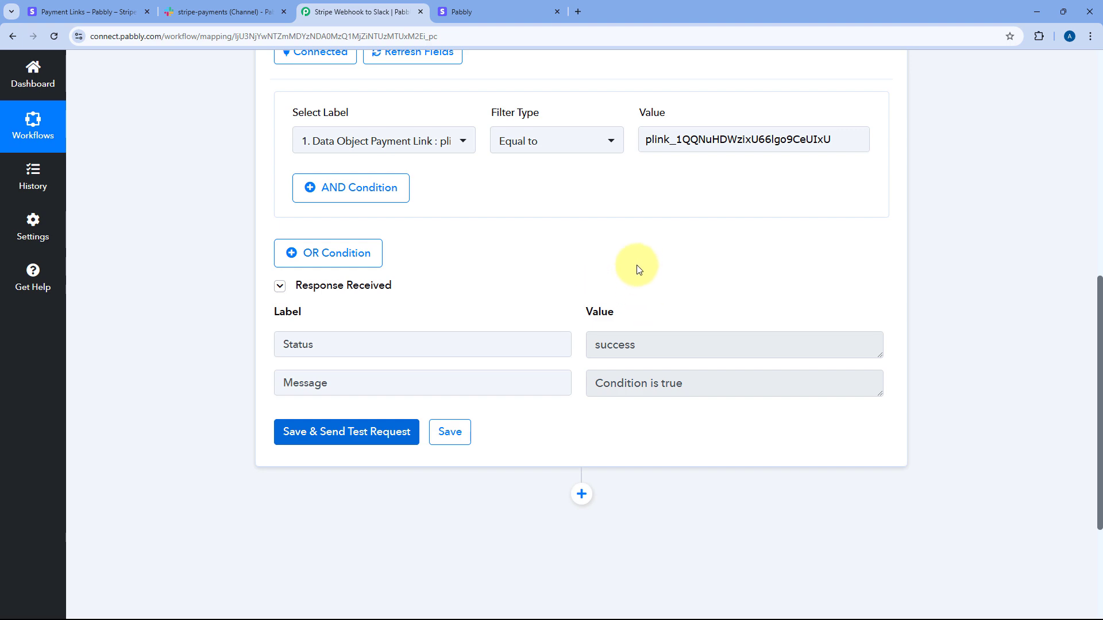
scroll(597, 266, up, 1)
scroll(601, 190, up, 5)
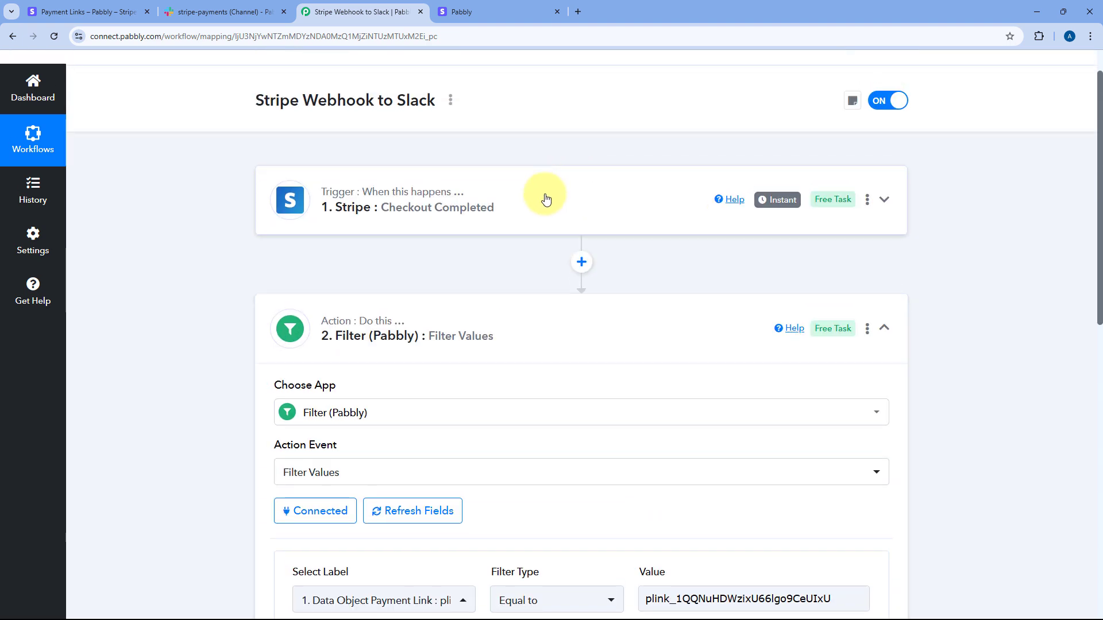
Step: Review the completed test payment page, then collapse the Filter Values step
click(476, 10)
click(344, 12)
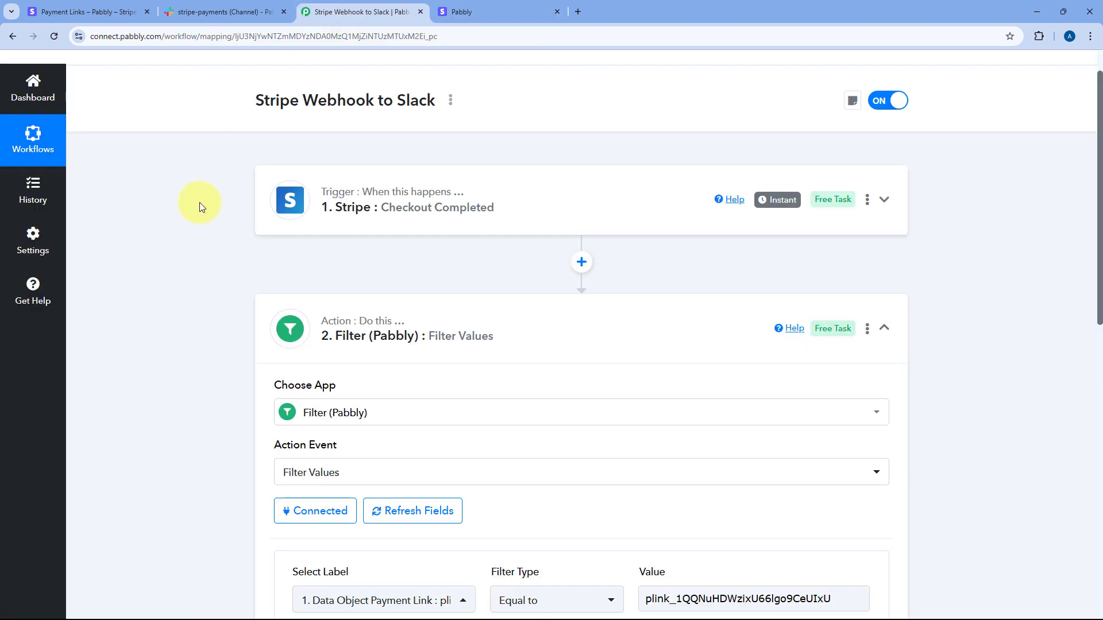
scroll(201, 206, down, 4)
scroll(202, 206, down, 4)
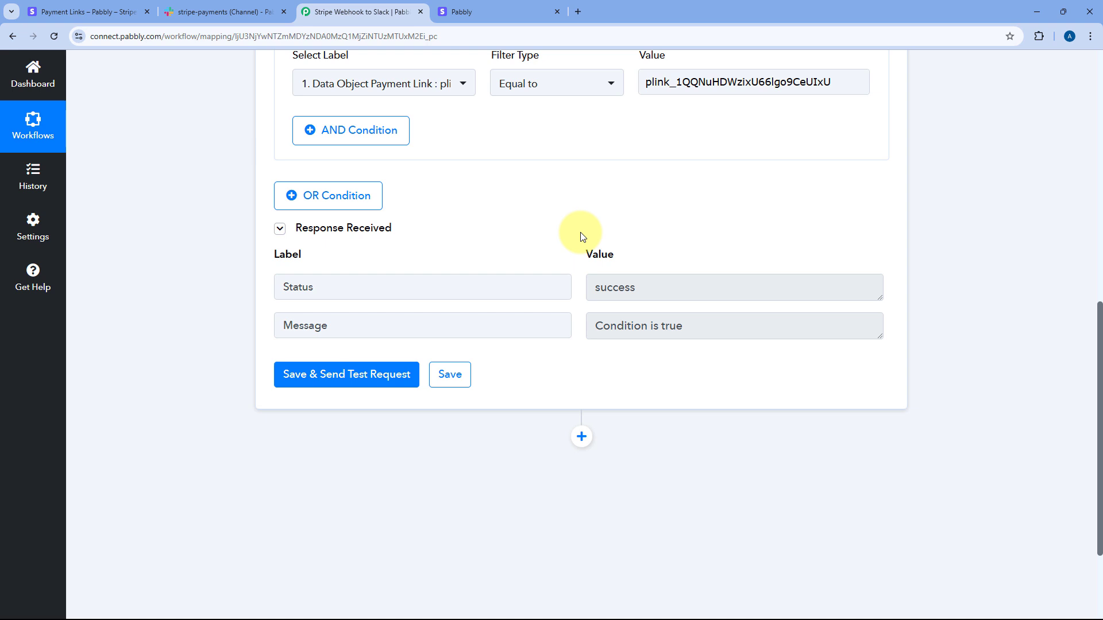
click(502, 10)
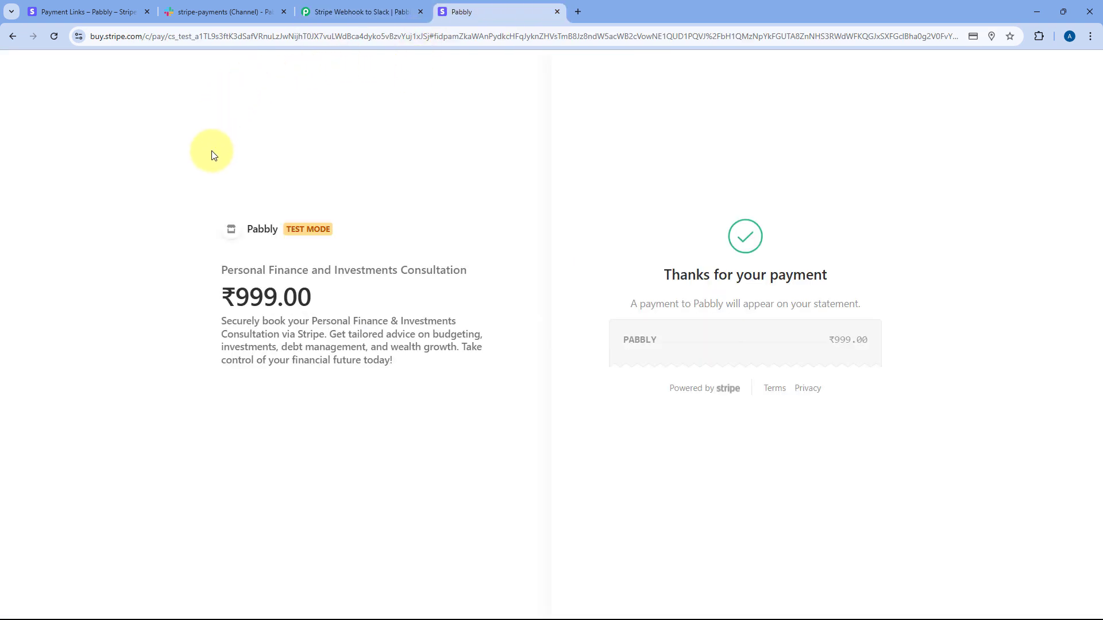
click(354, 6)
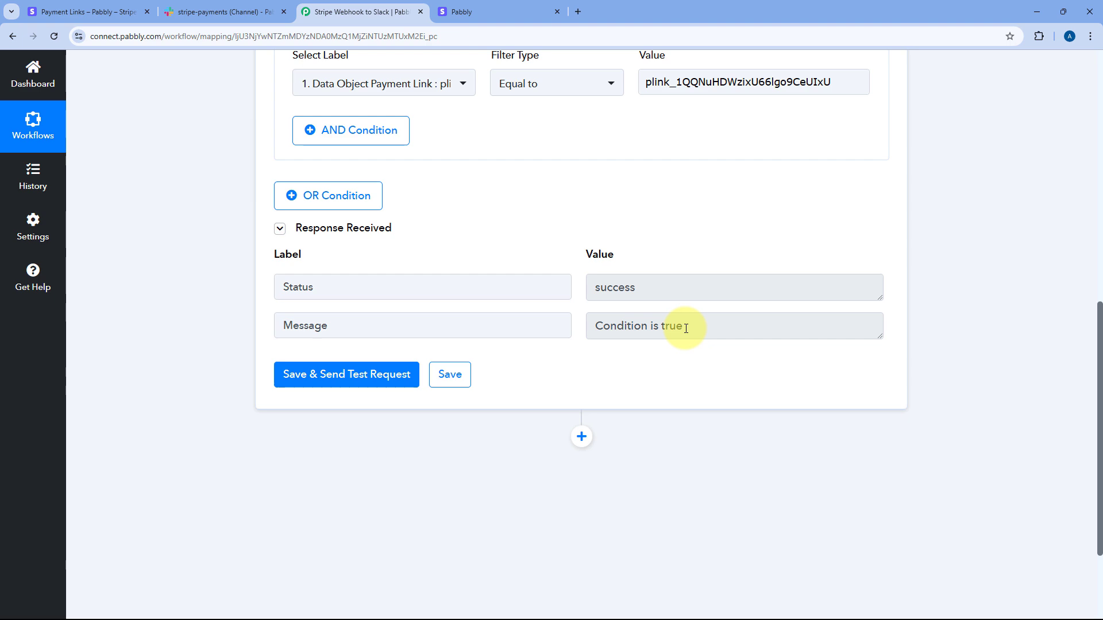
scroll(576, 256, up, 5)
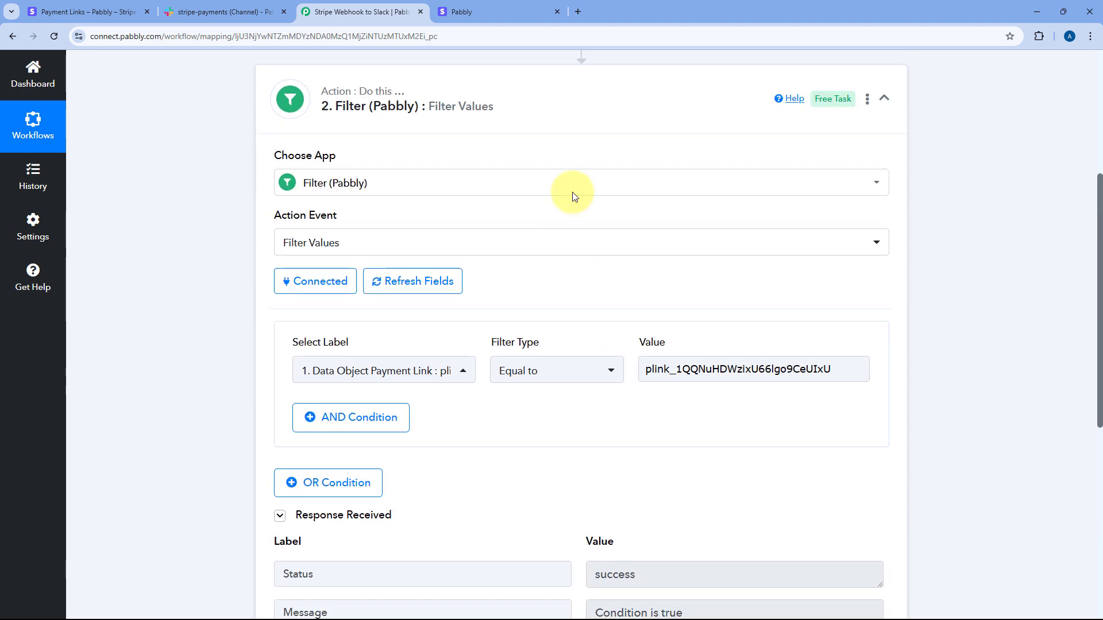
click(556, 98)
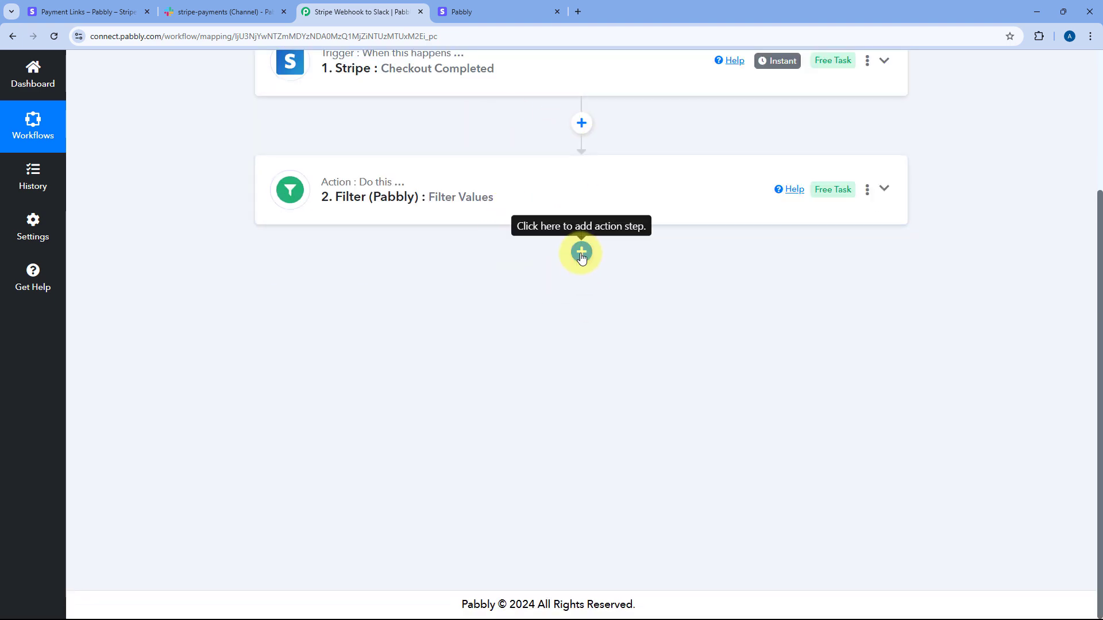
Step: Add a Slack step with the Send Channel Message event and begin connecting an account
click(581, 253)
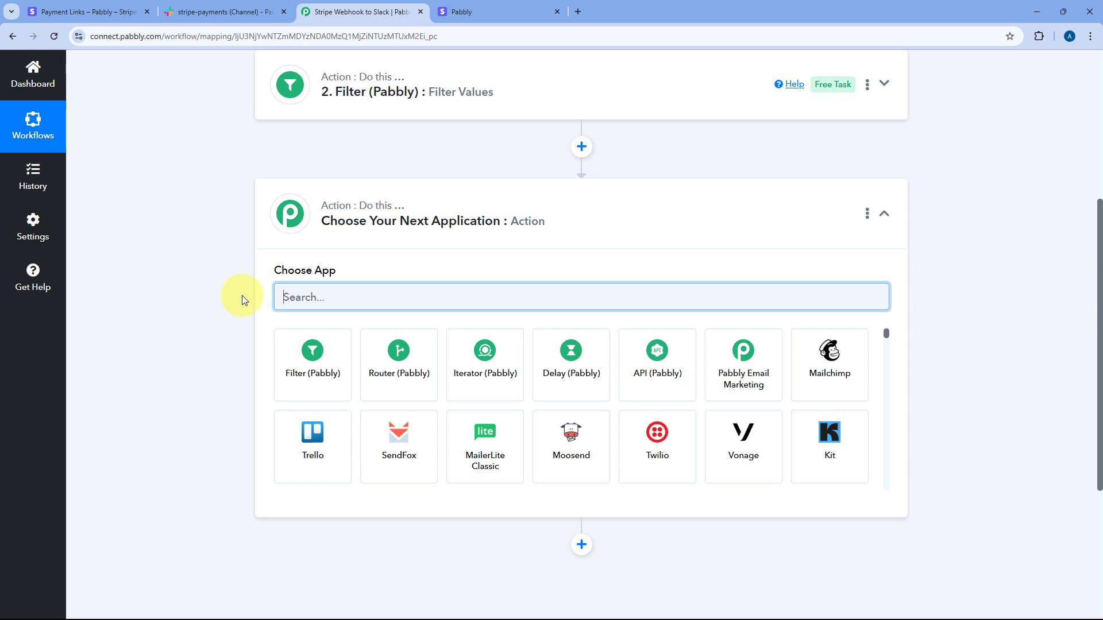
text(Sale)
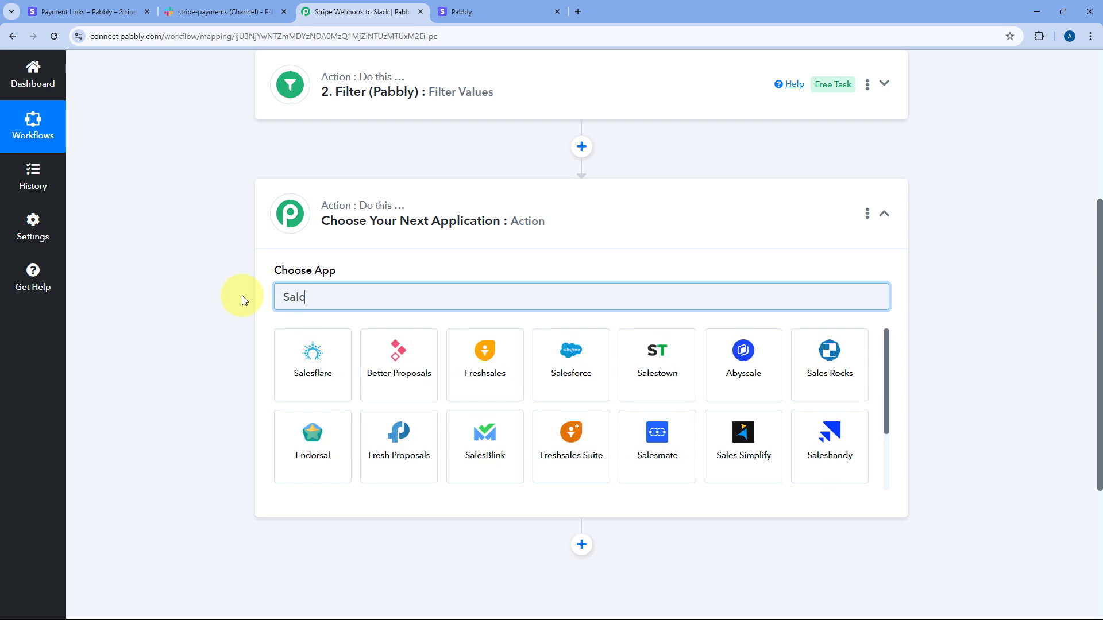
key(BackSpace)
key(BackSpace)
key(BackSpace)
text(lack)
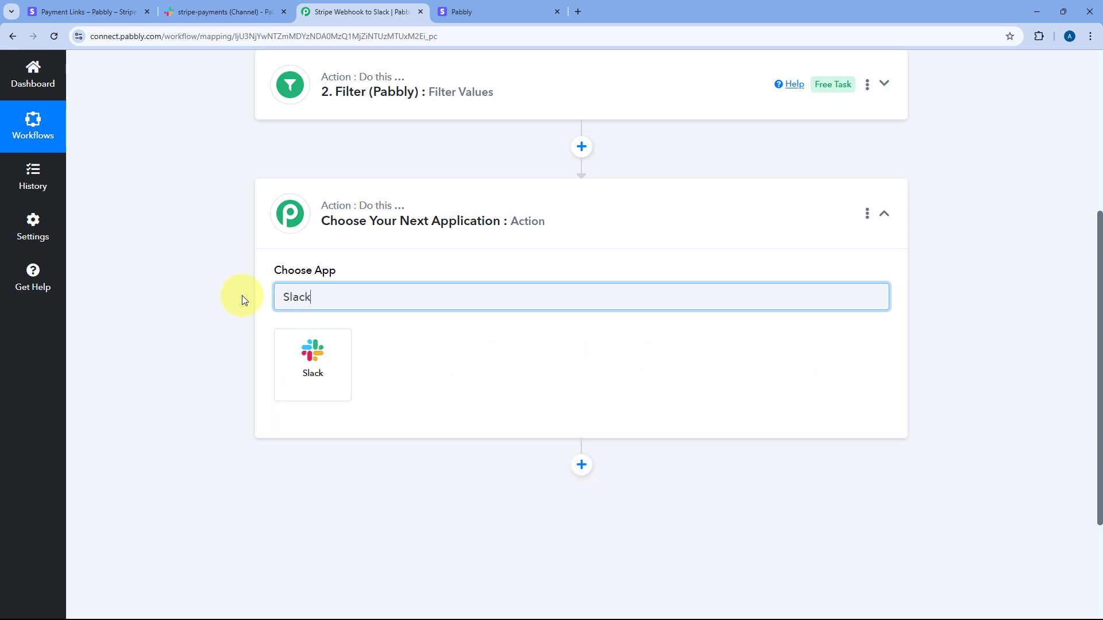
click(317, 358)
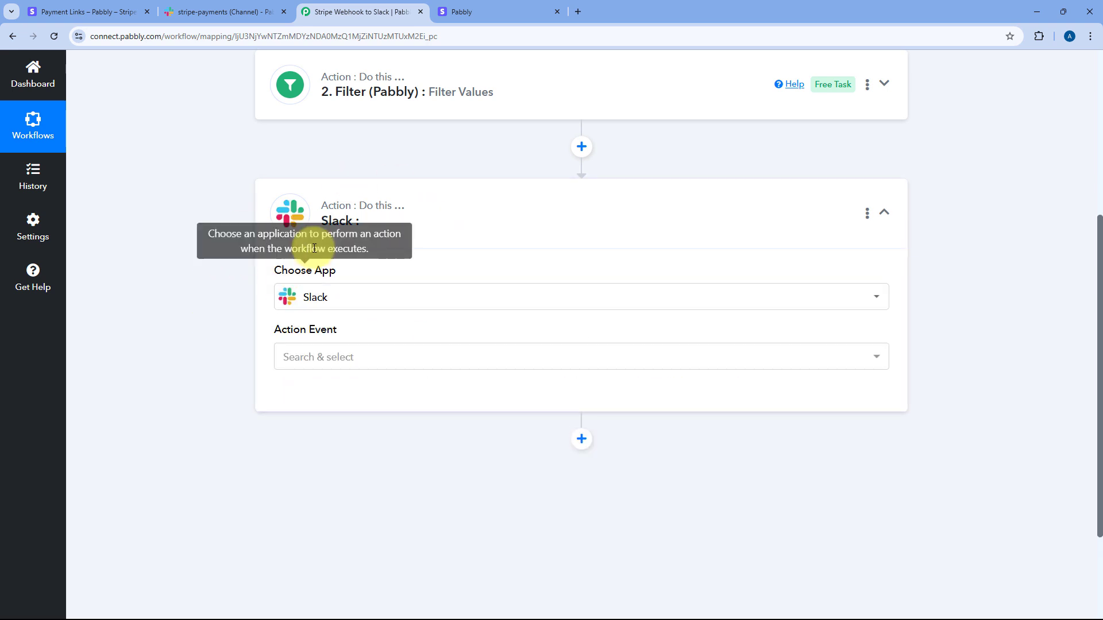
click(369, 361)
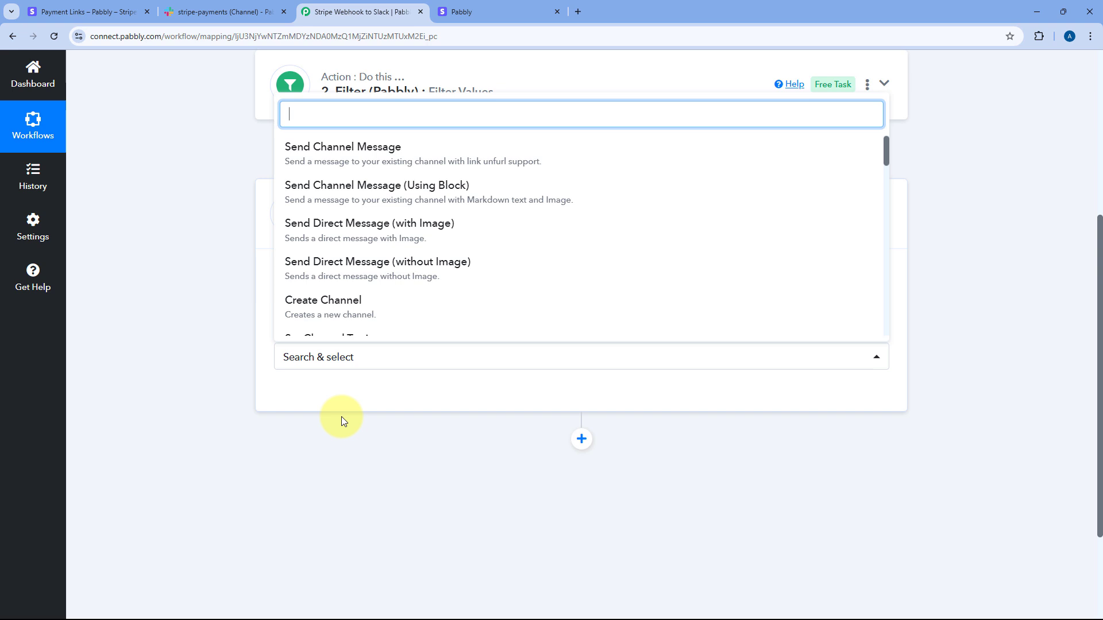
click(361, 160)
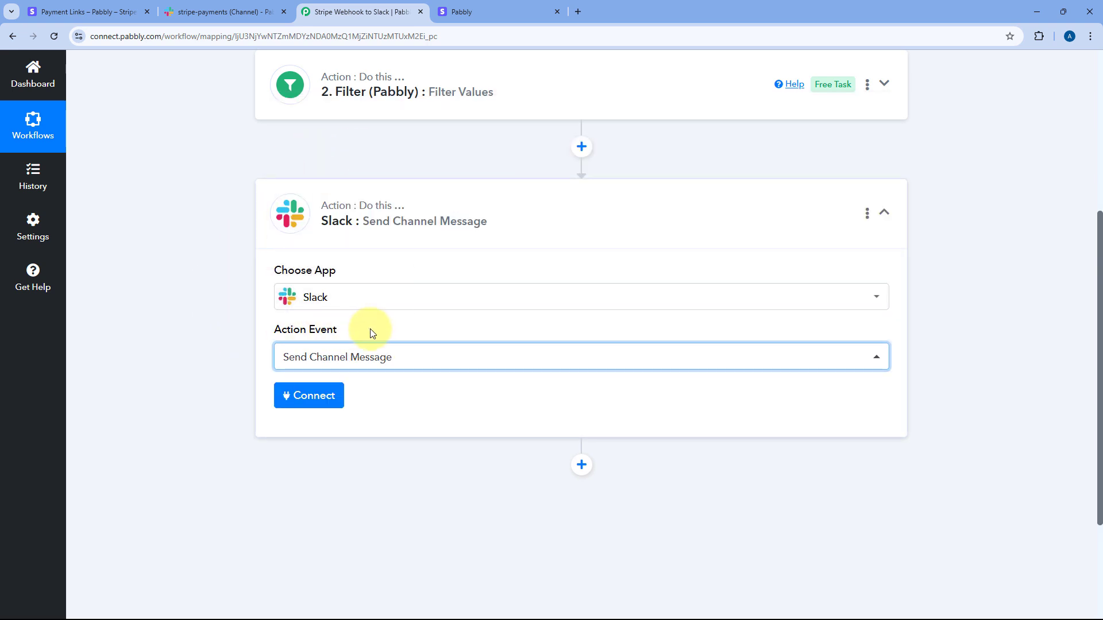
click(317, 402)
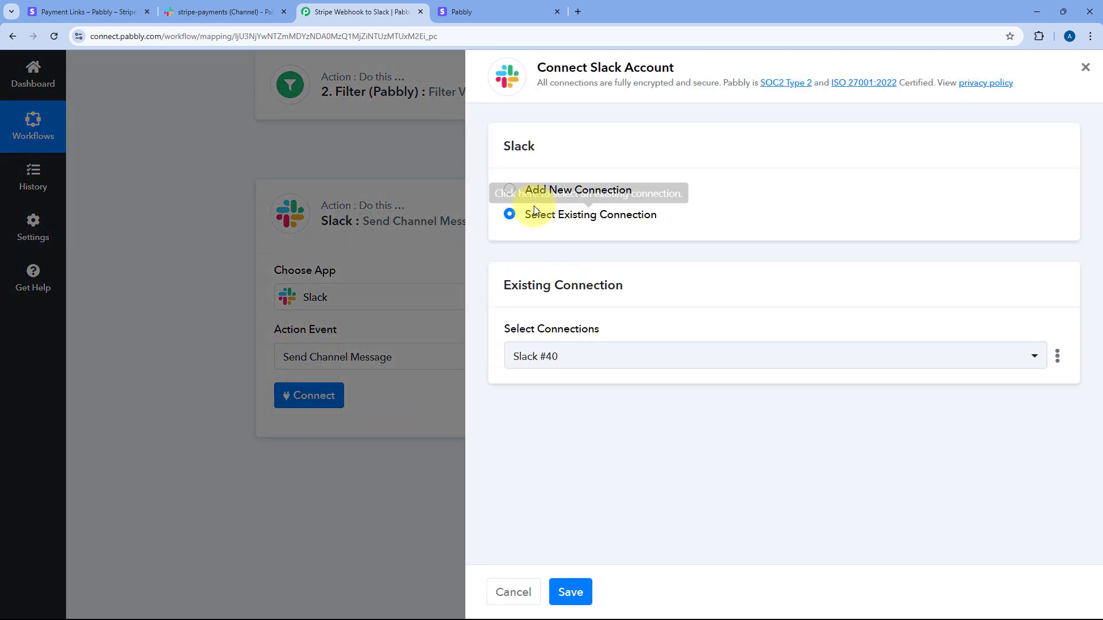
Step: Create a new Slack connection with 'bot' token type and allow workspace access
click(508, 191)
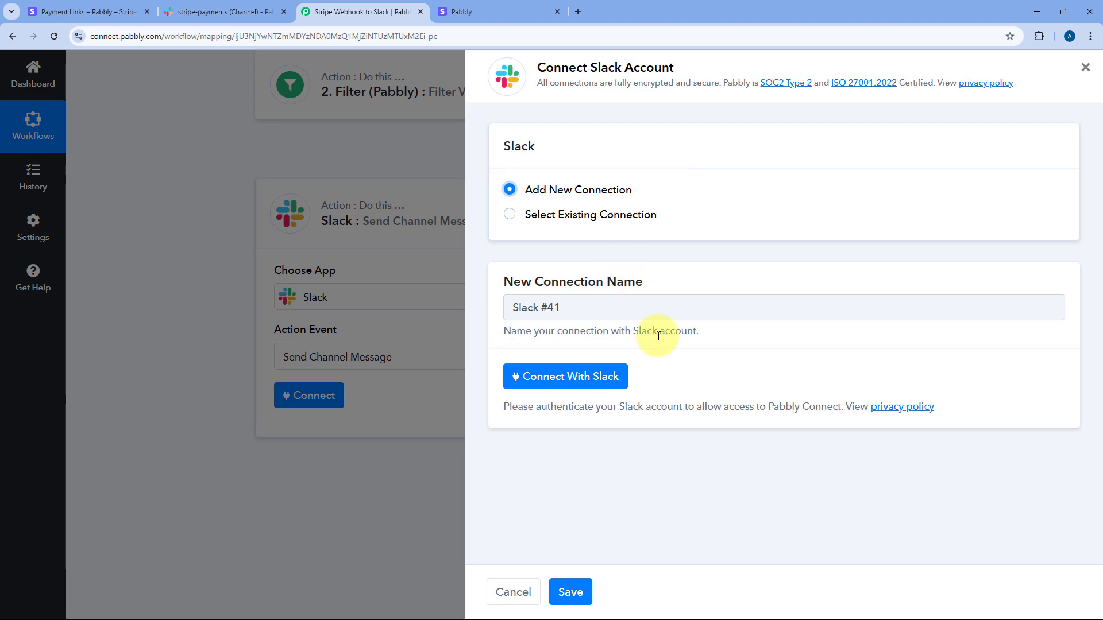
click(563, 382)
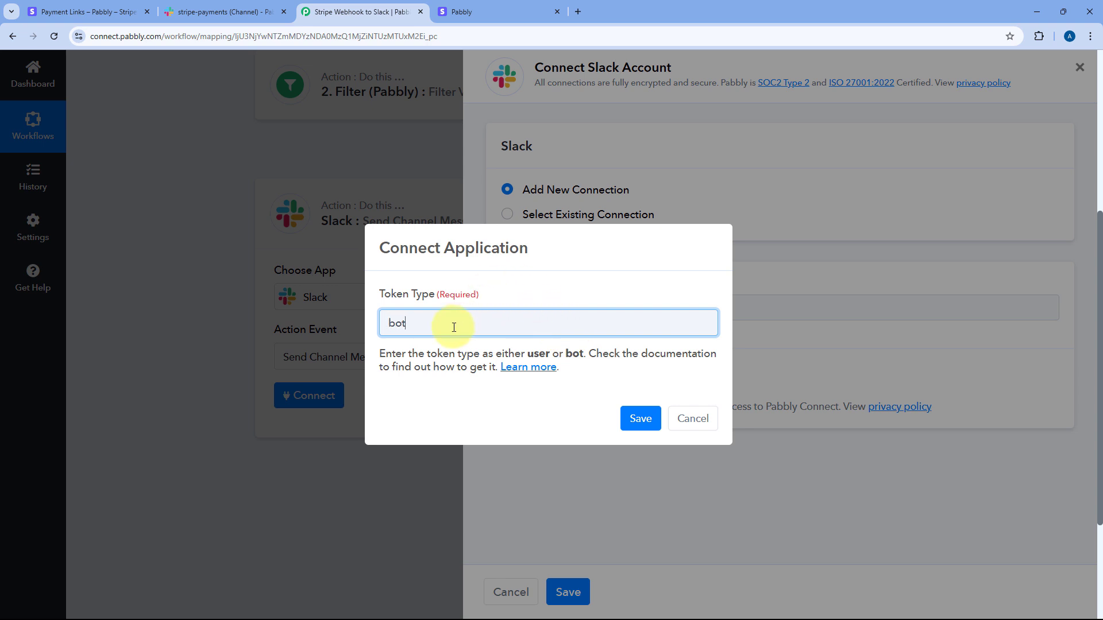
click(639, 418)
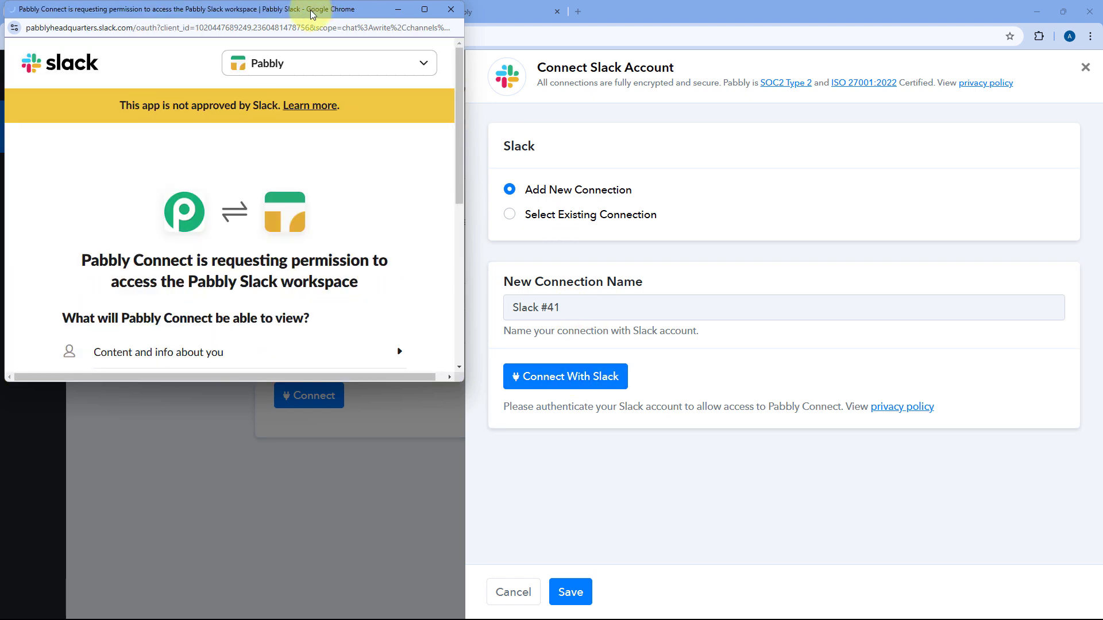
drag(311, 13, 313, 42)
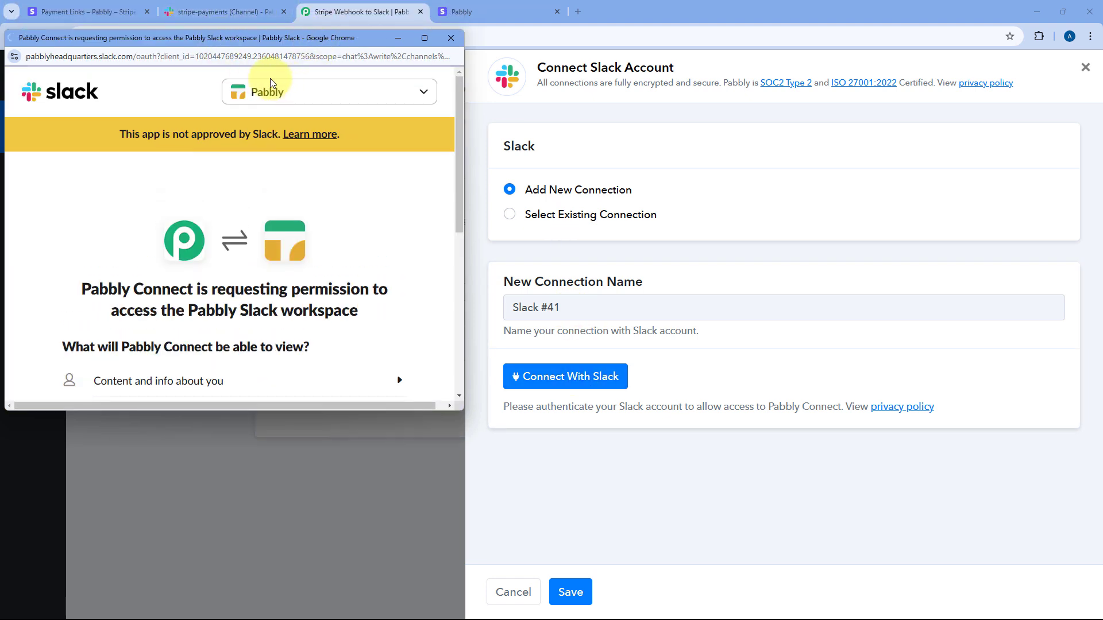
scroll(247, 207, down, 6)
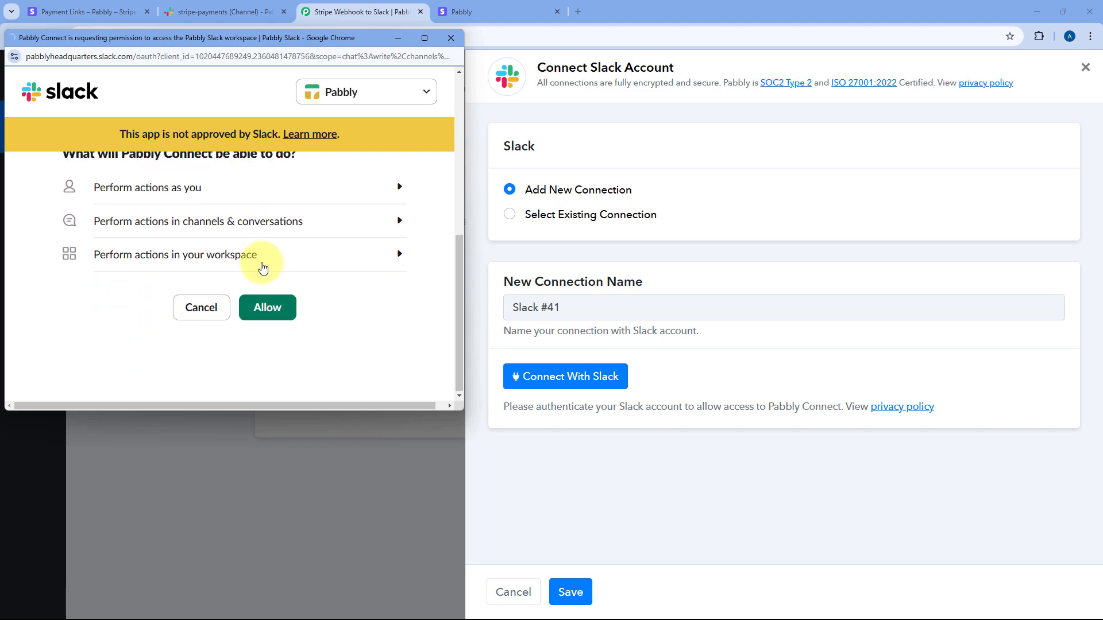
click(278, 312)
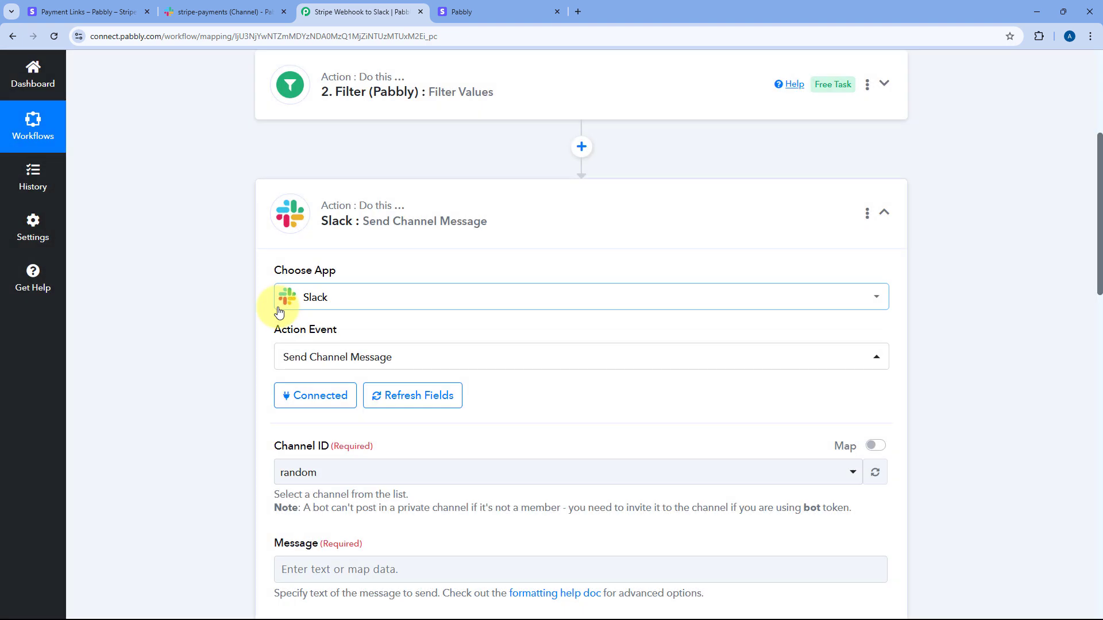
Step: Set the Slack step's Channel ID to stripe-payments
scroll(180, 326, down, 4)
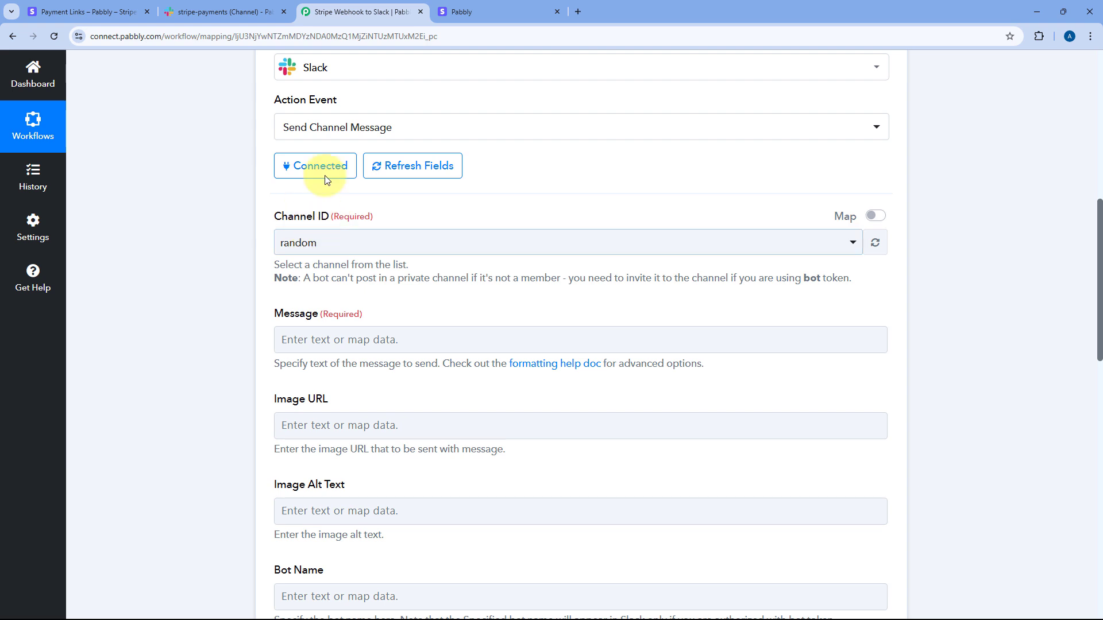
click(253, 12)
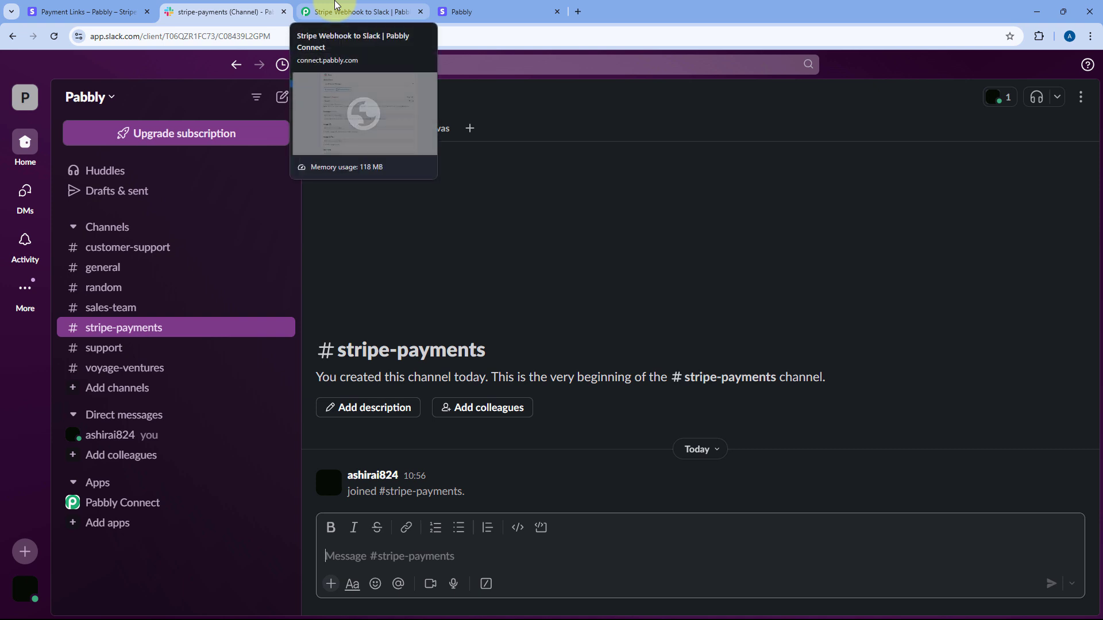
click(337, 8)
scroll(287, 170, down, 2)
click(333, 129)
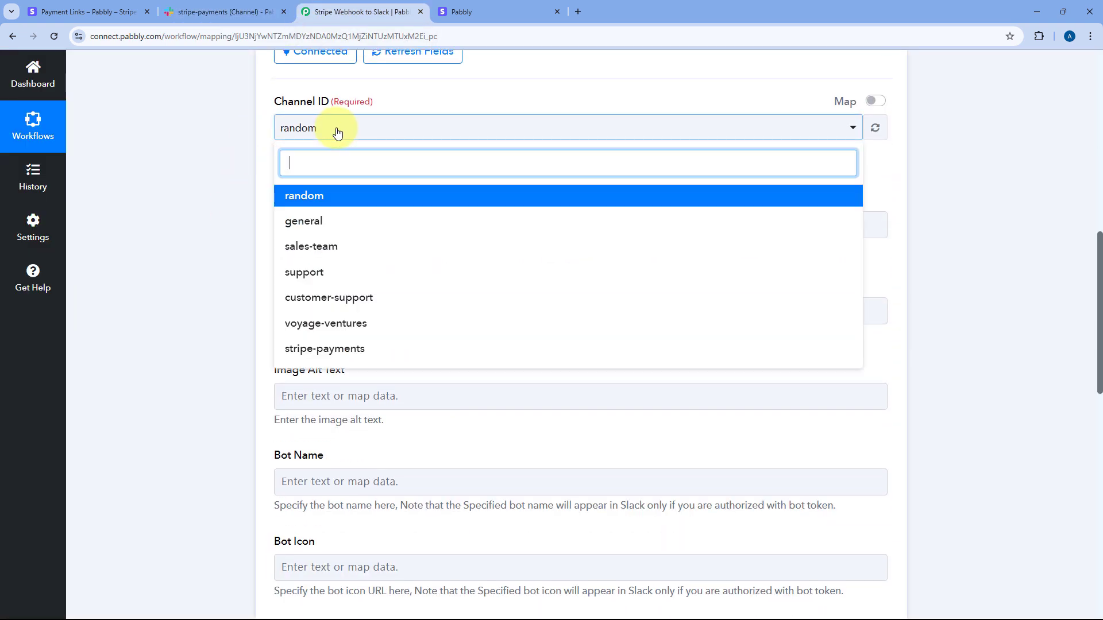
click(322, 348)
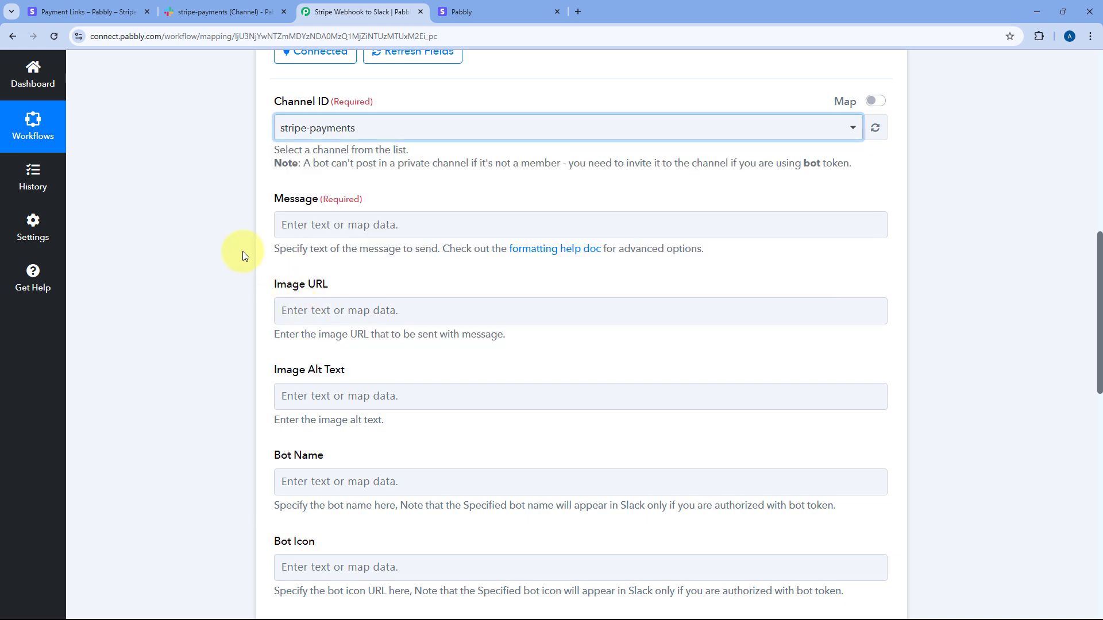
Step: Type 'Hello Team, We have received a new payment on Stripe:' with Name, Email, Mobile Number lines
click(373, 228)
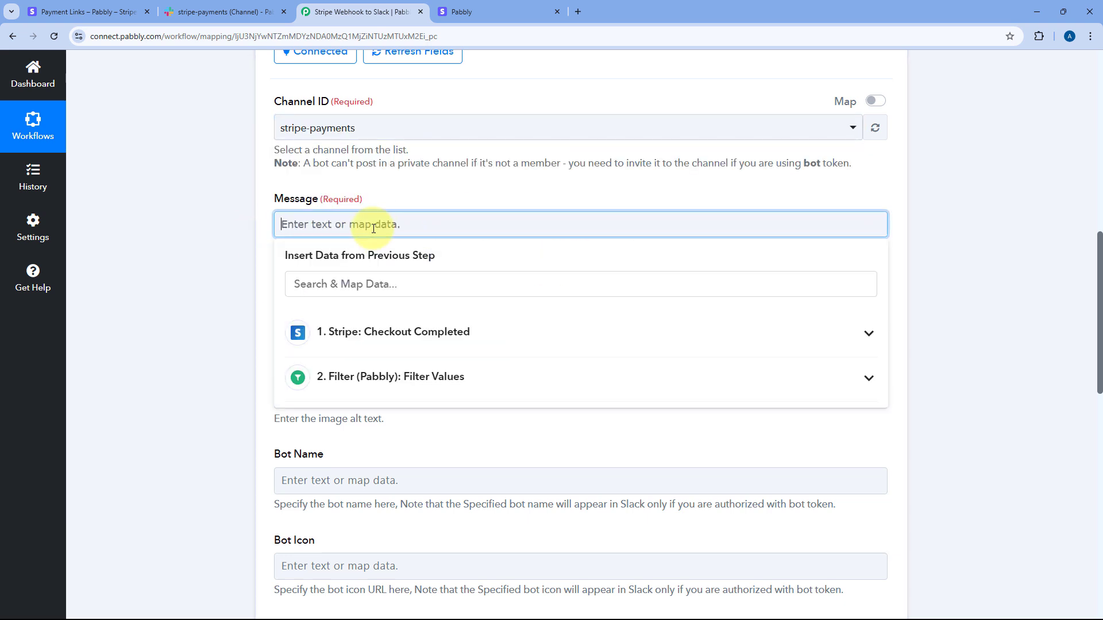
text(Hello Team)
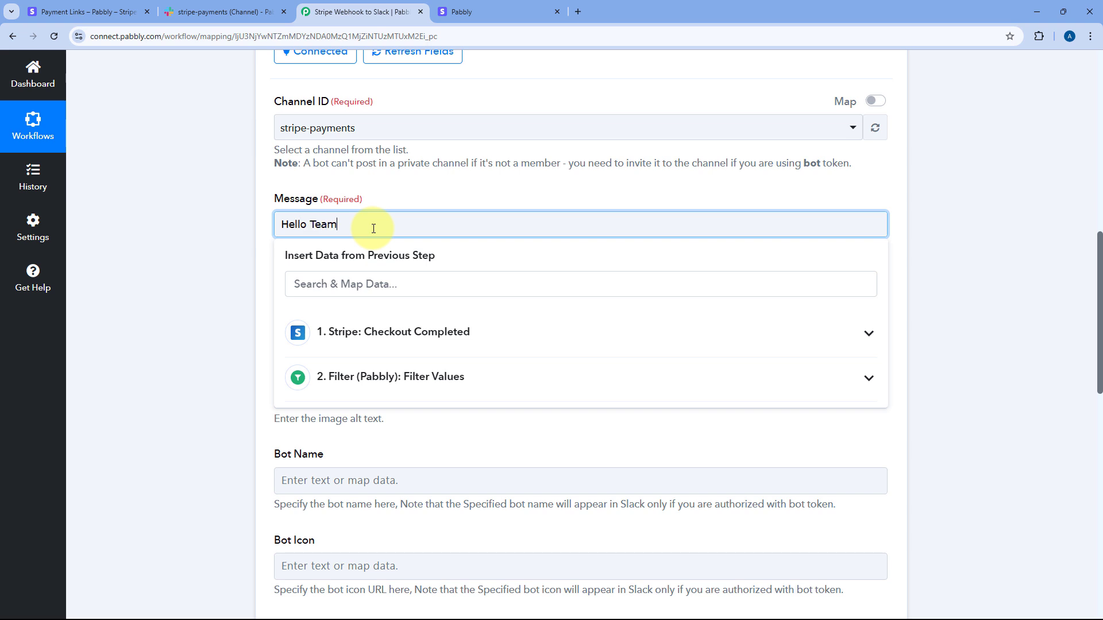
text(, We have received a new payment on Stripe:  Name)
scroll(539, 185, down, 1)
text(: Email: Mobile )
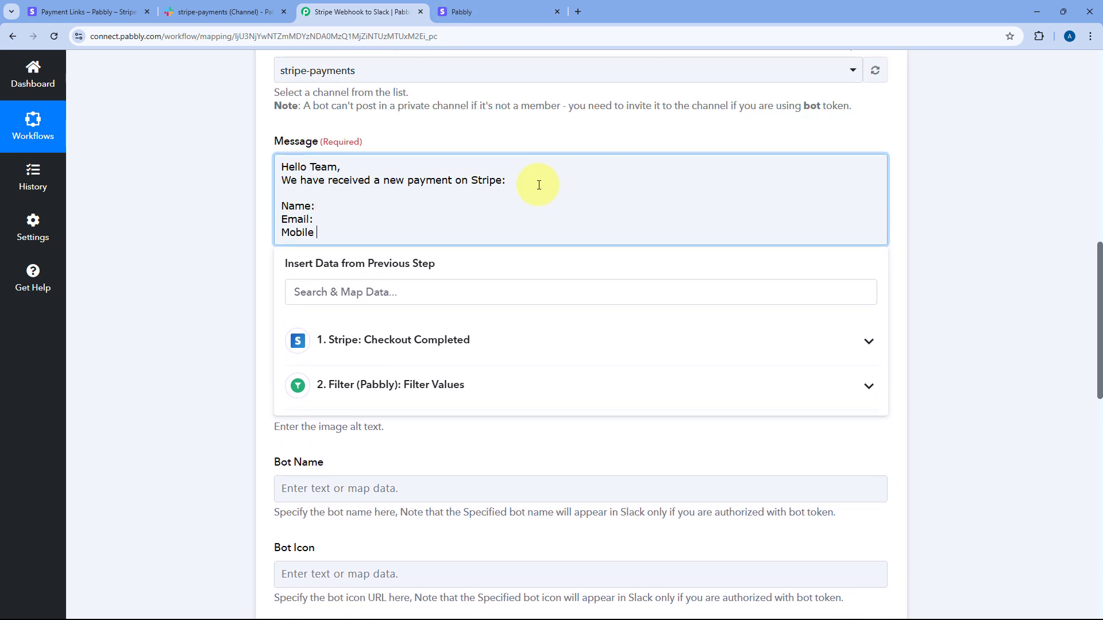
text(Number:  Tha)
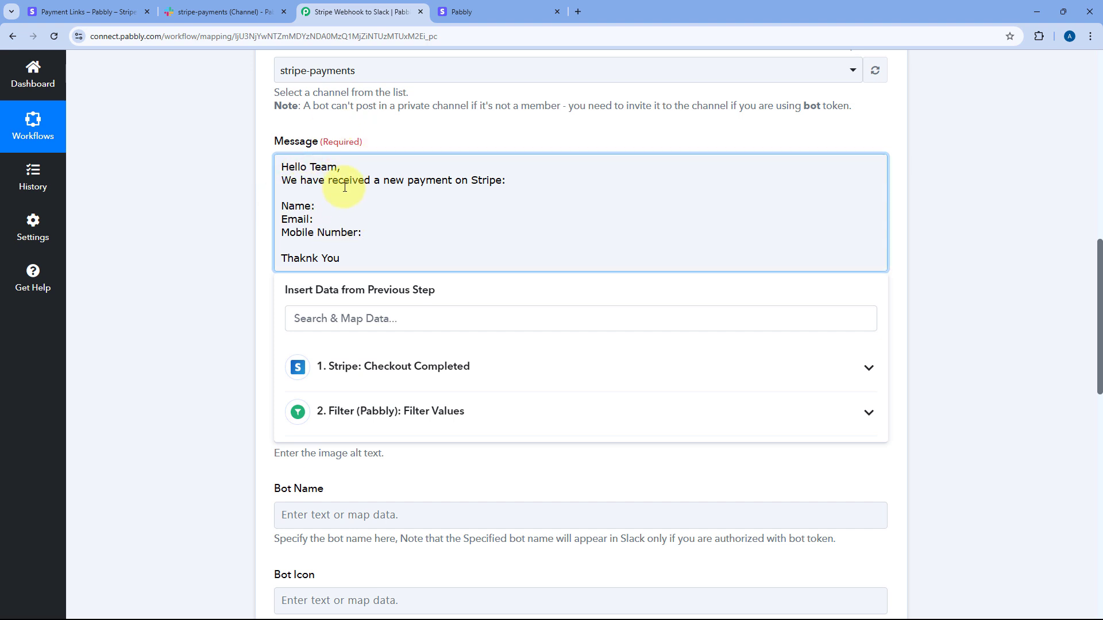
Step: Map the Stripe customer's name and email after the Name: and Email: labels
click(367, 366)
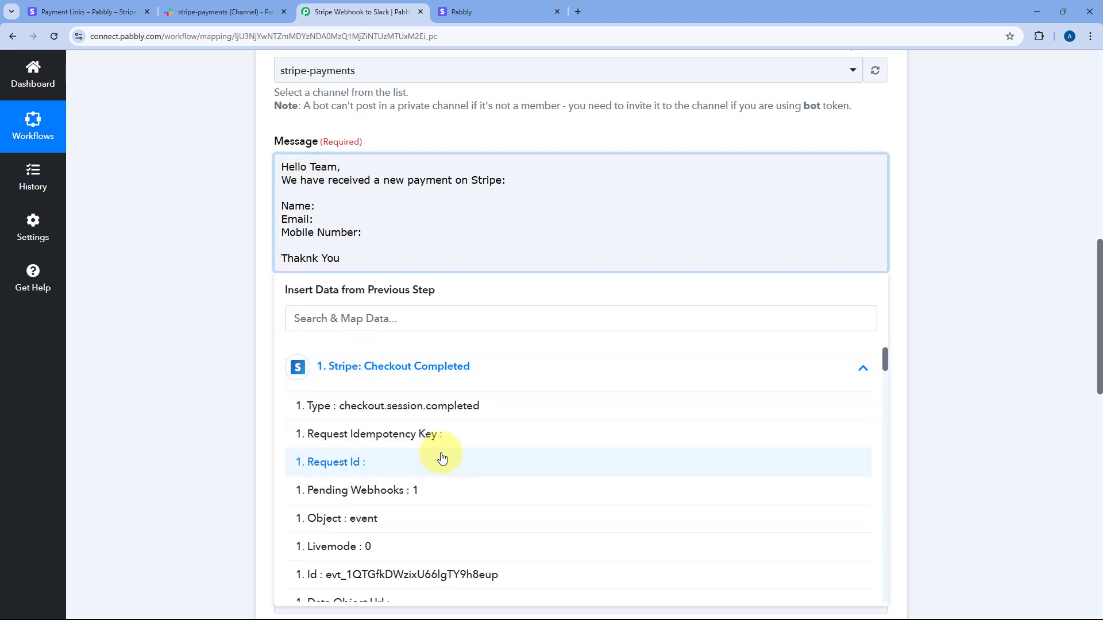
scroll(445, 449, down, 2)
scroll(445, 449, down, 10)
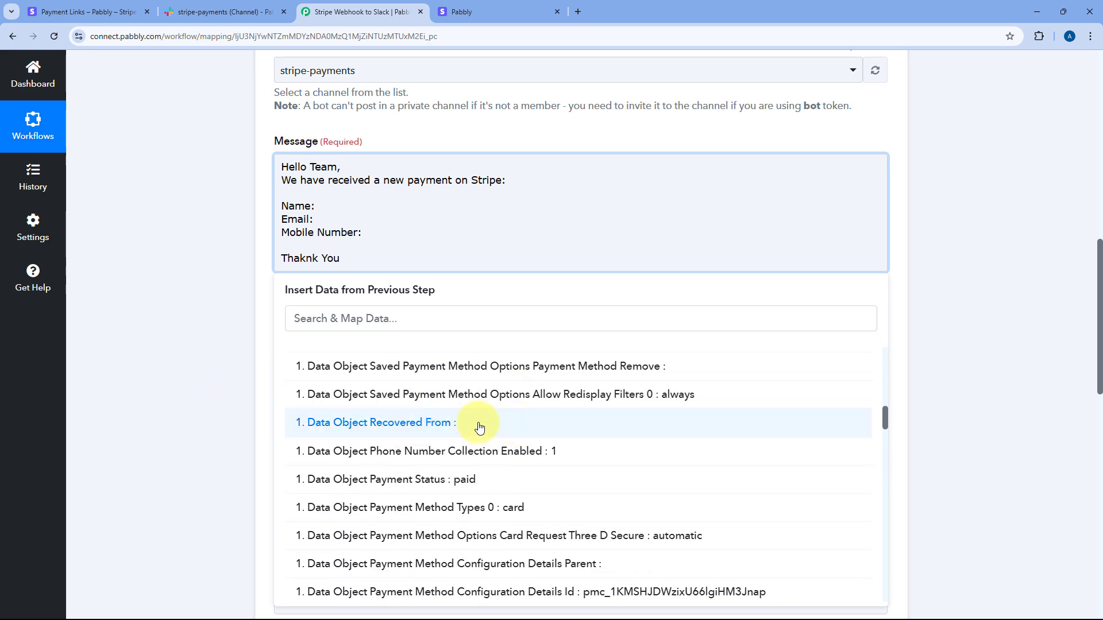
scroll(480, 425, down, 4)
scroll(499, 425, down, 15)
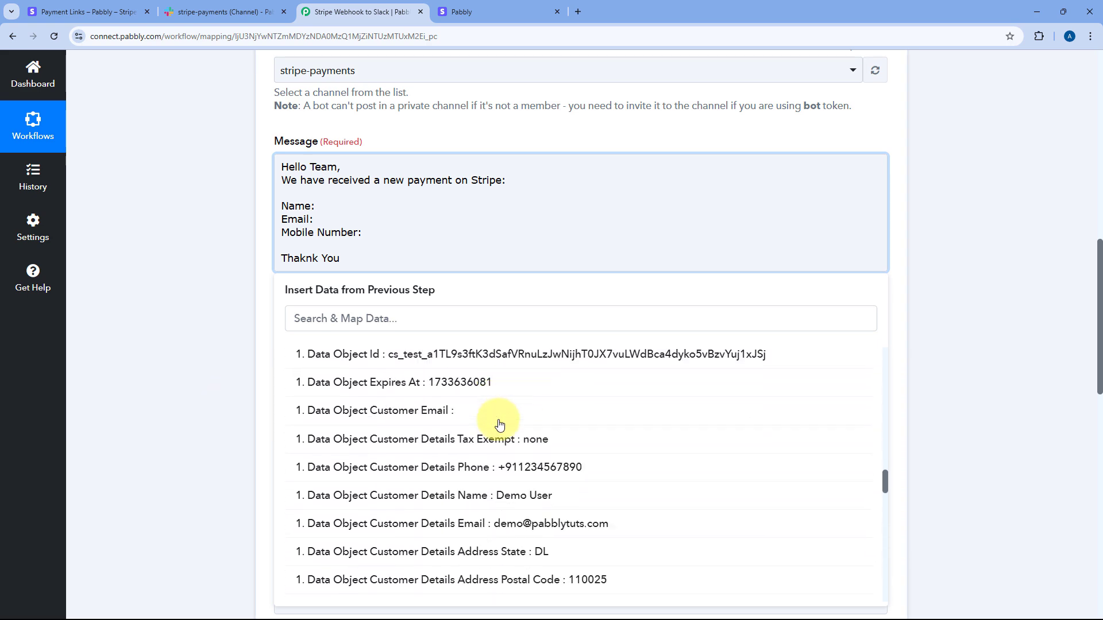
click(497, 440)
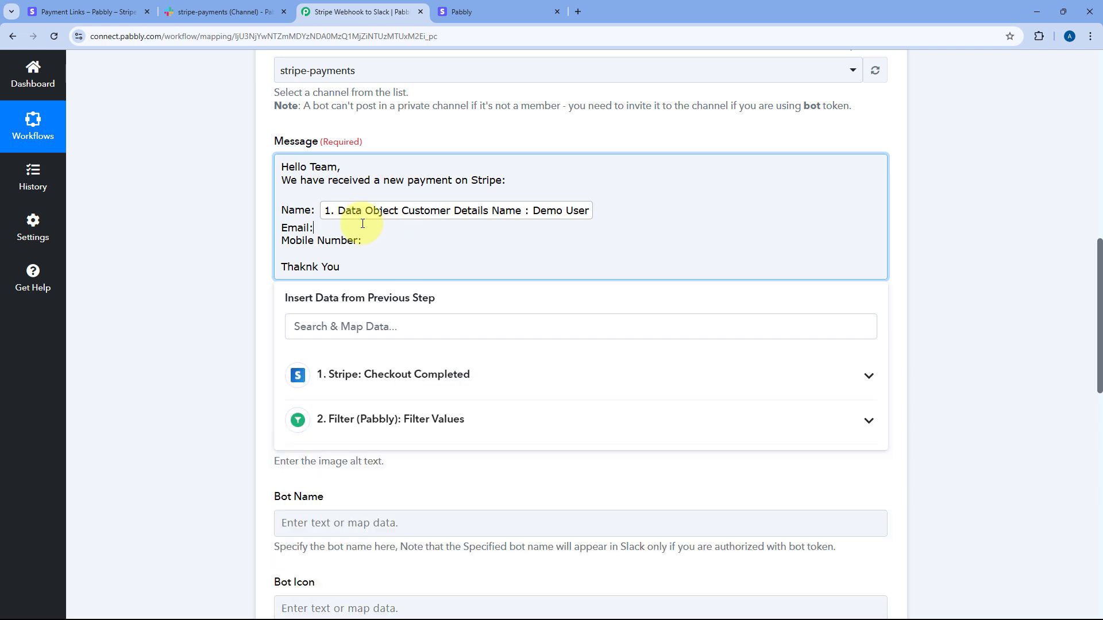
click(418, 372)
click(431, 333)
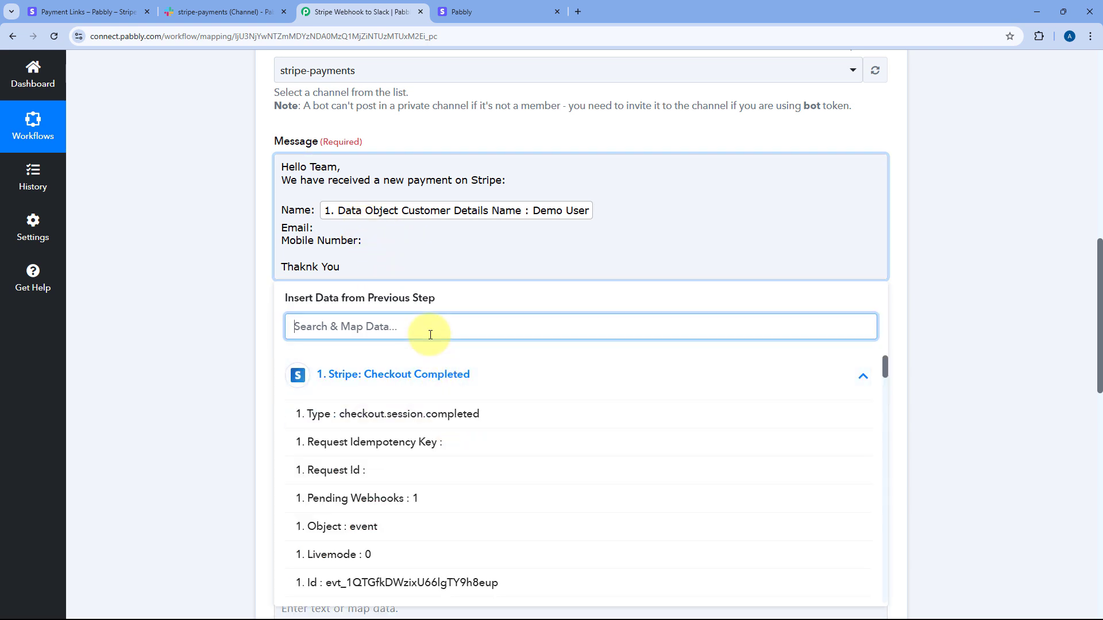
text(Email)
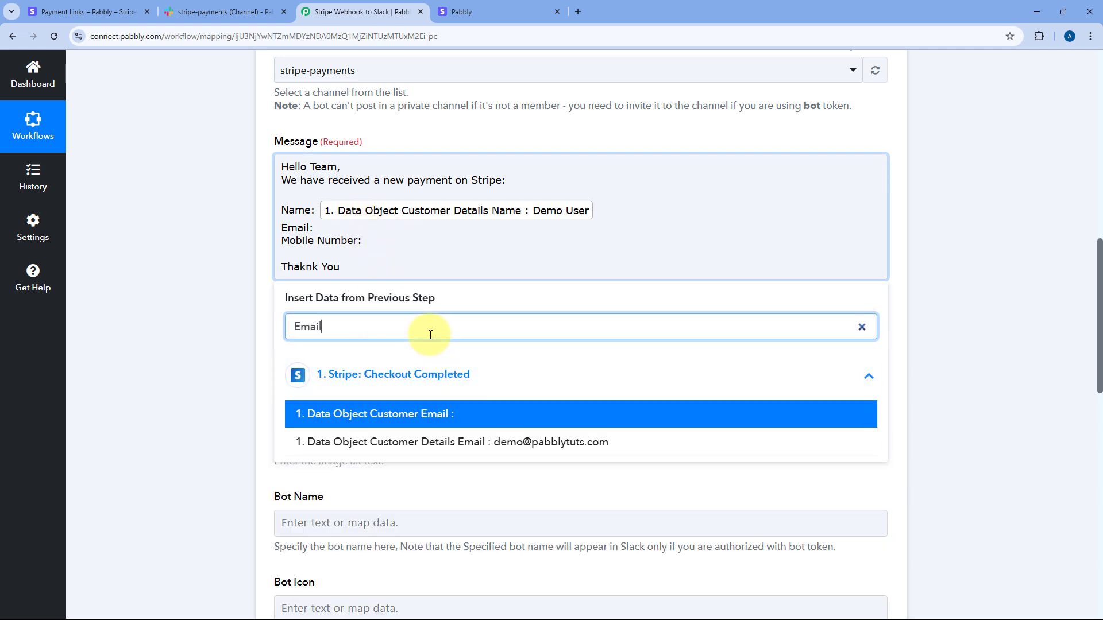
click(443, 441)
Step: Insert Data Object Customer Details Phone after the Mobile Number: label
click(404, 248)
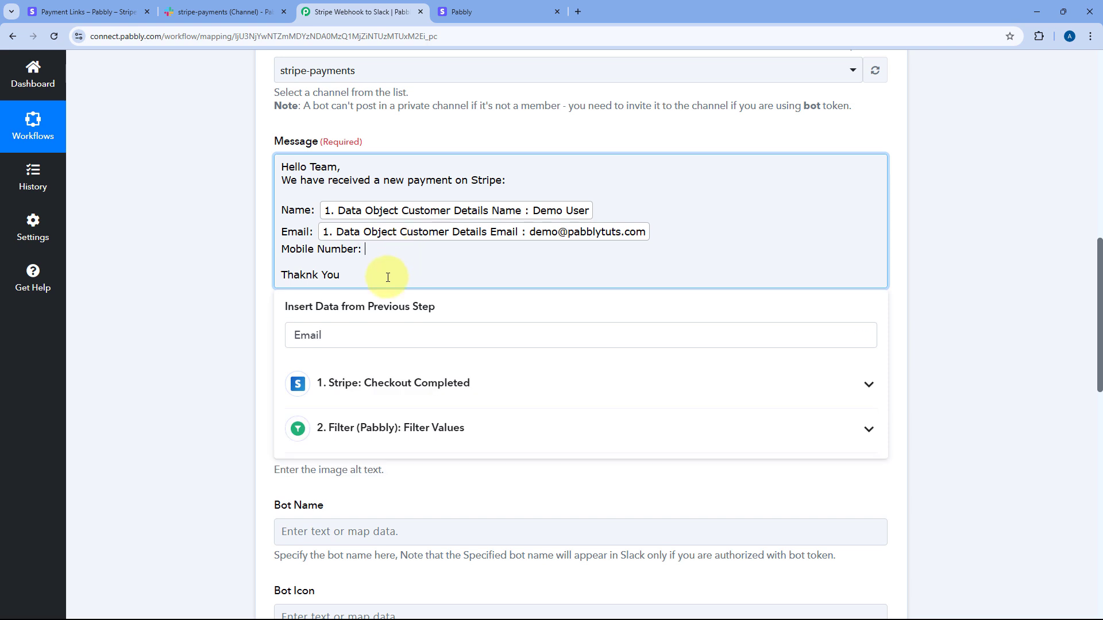
click(374, 345)
double_click(374, 345)
text(num)
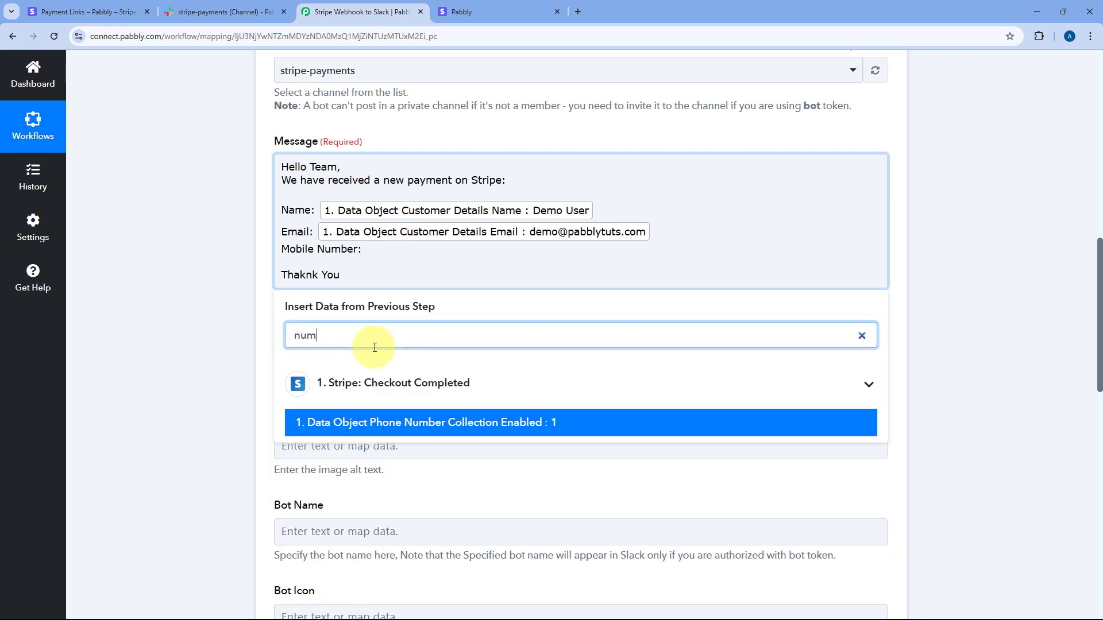
key(BackSpace)
key(BackSpace)
key(BackSpace)
scroll(506, 453, down, 5)
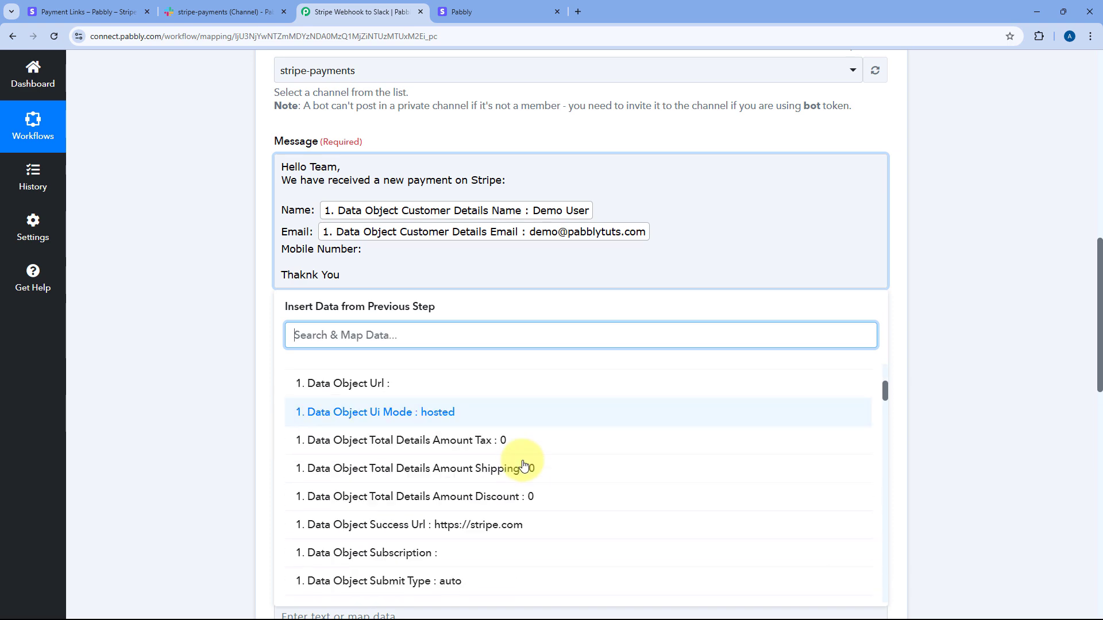
scroll(527, 463, down, 15)
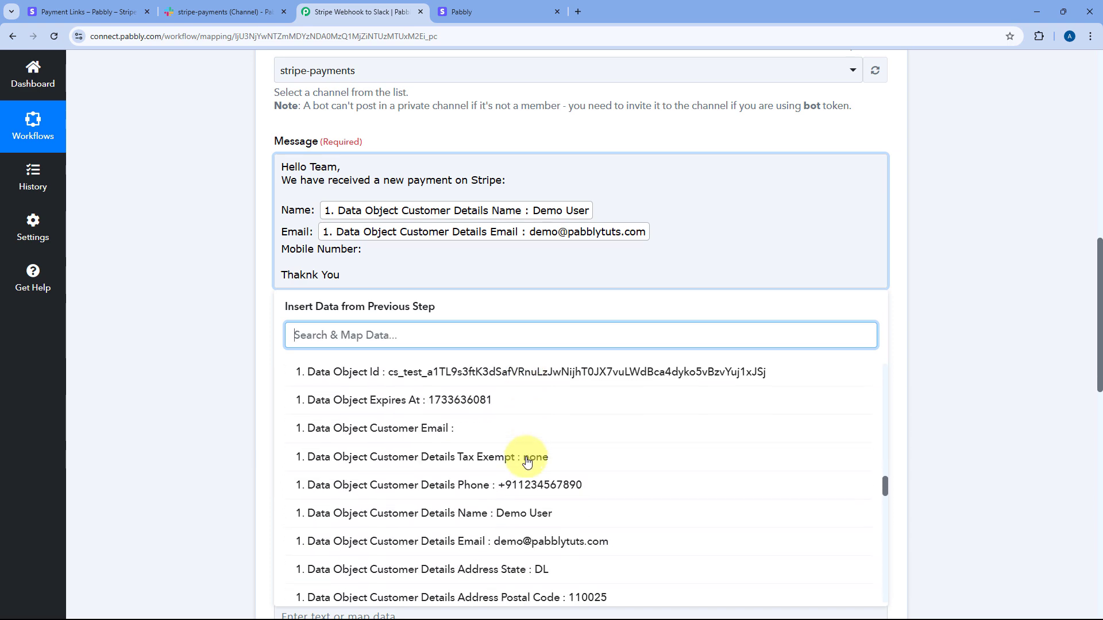
click(439, 369)
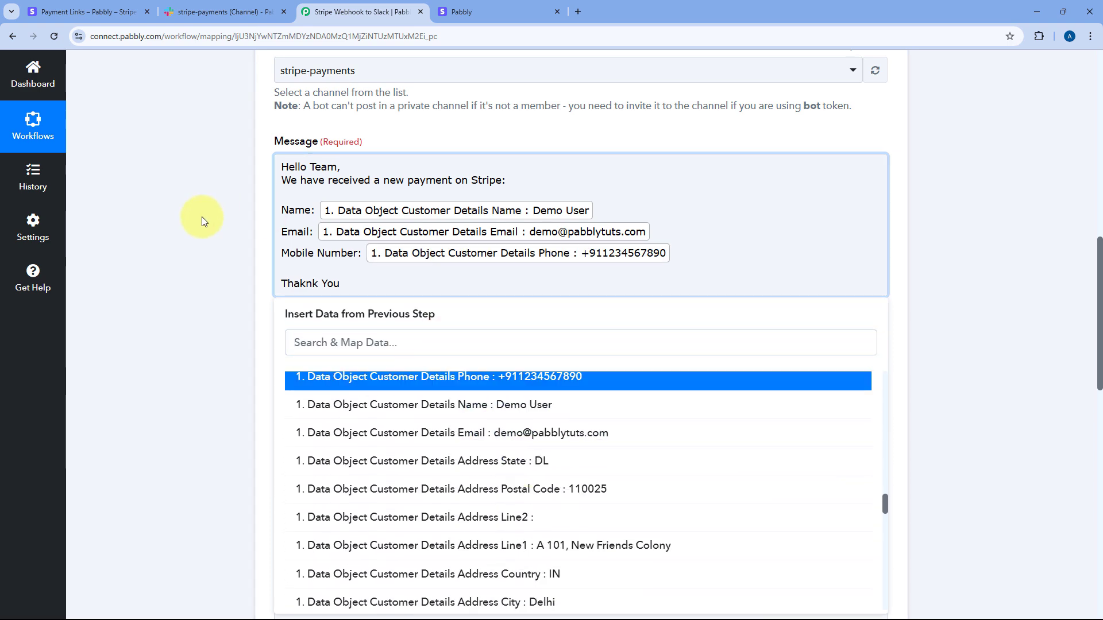
click(178, 222)
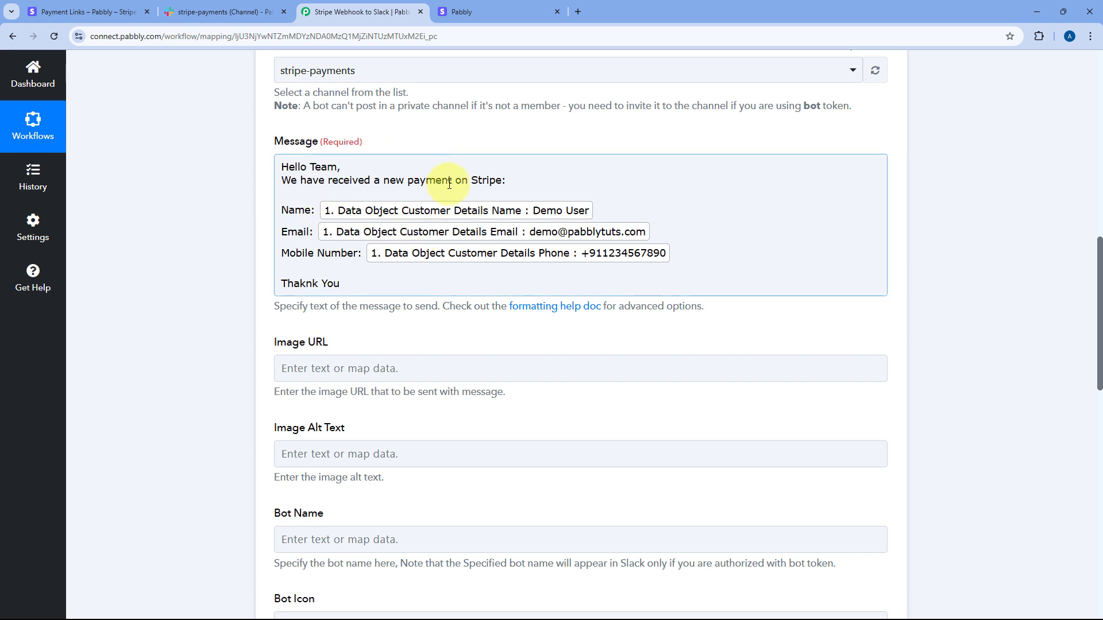
Step: Enter Stripe as the Slack step's Bot Name and review the test result
scroll(170, 271, down, 2)
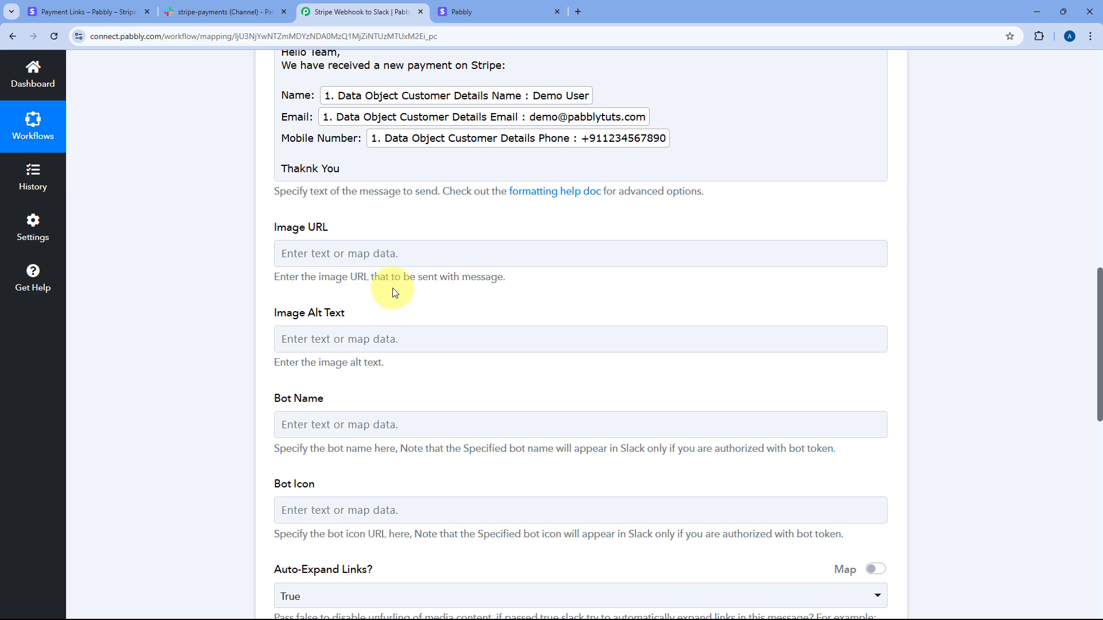
scroll(393, 289, down, 4)
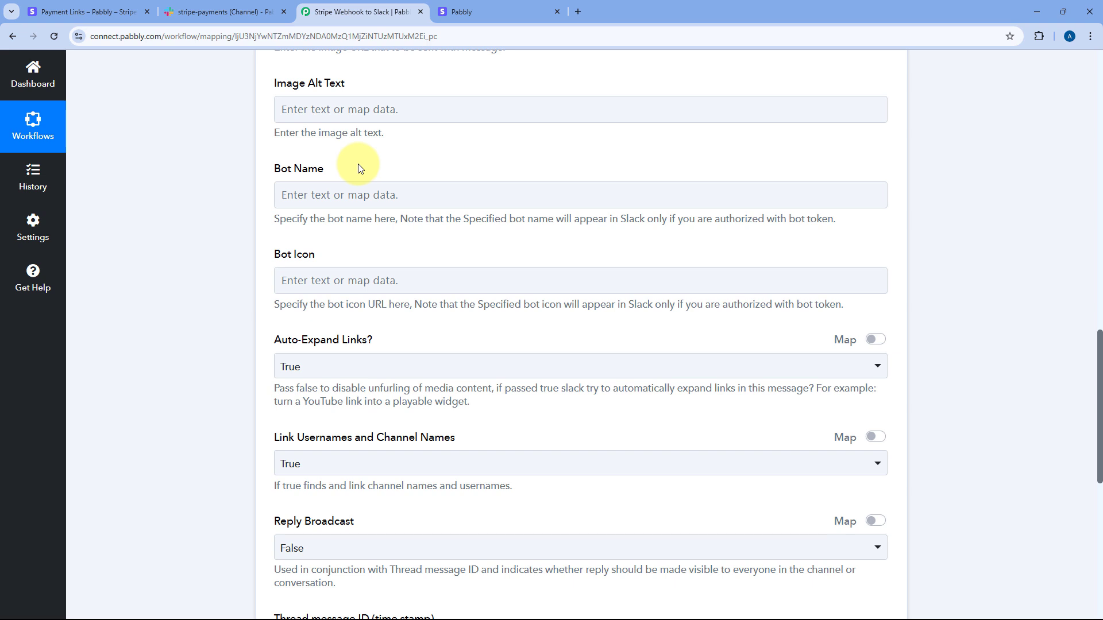
click(299, 195)
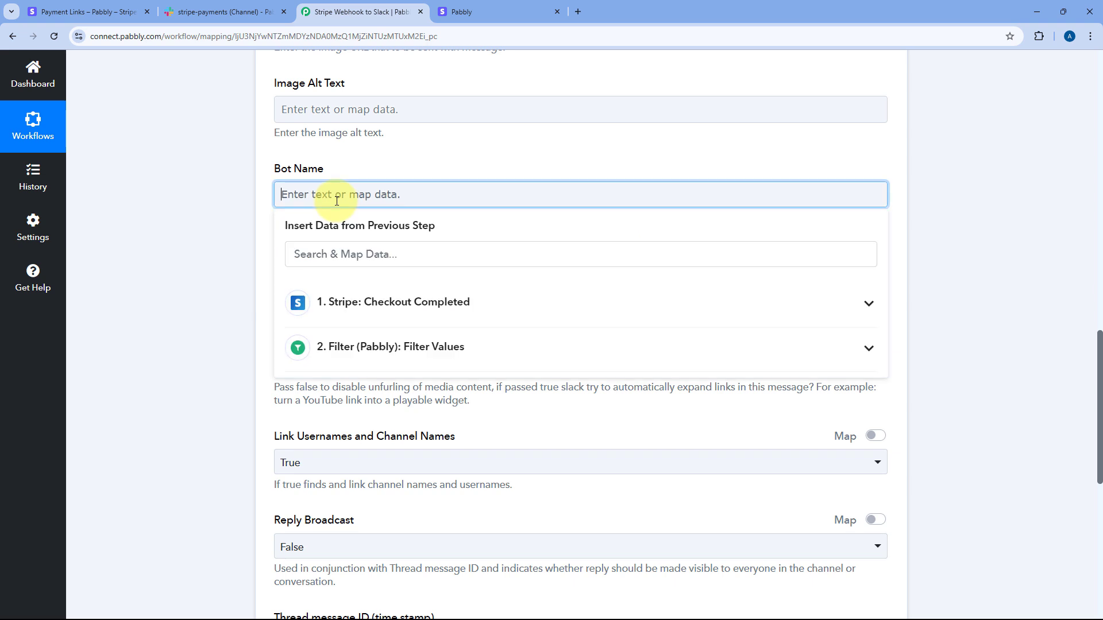
text(Stripe)
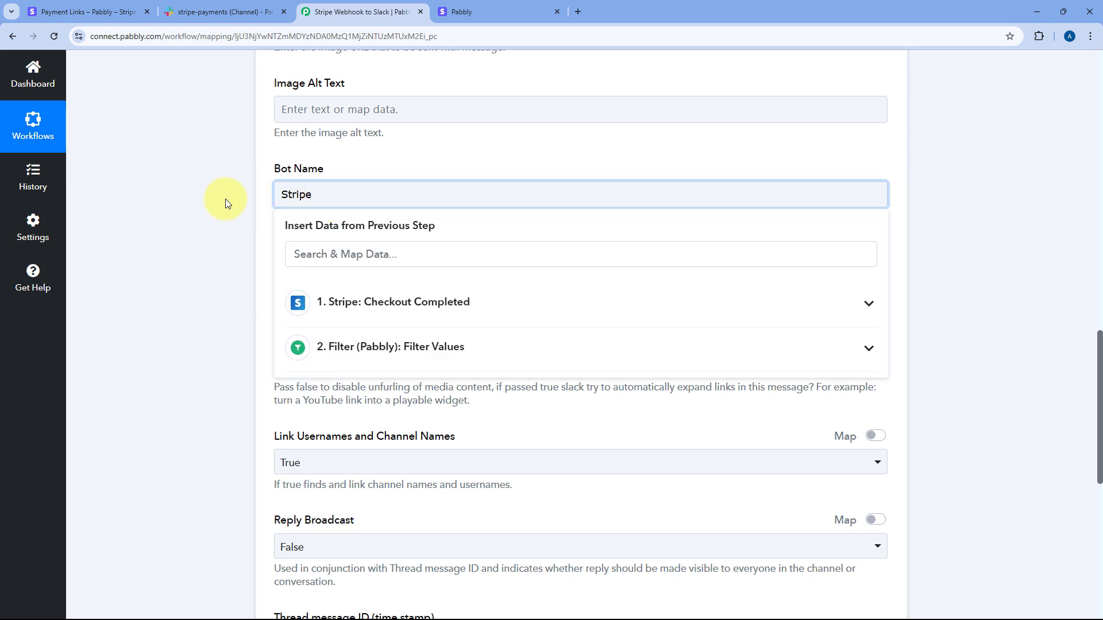
click(255, 203)
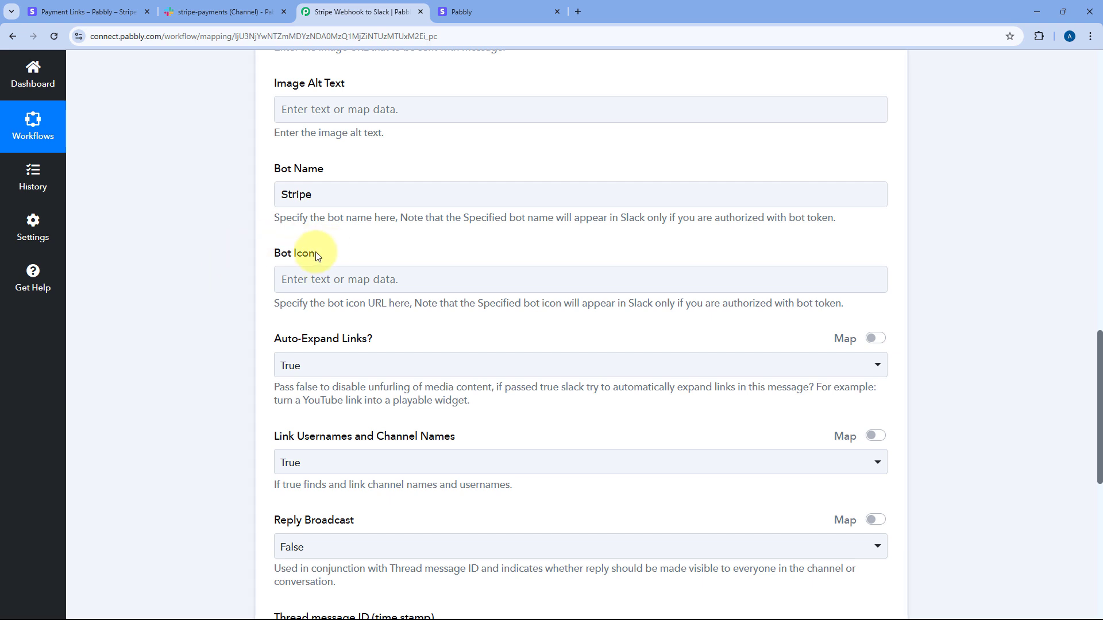
scroll(335, 262, down, 2)
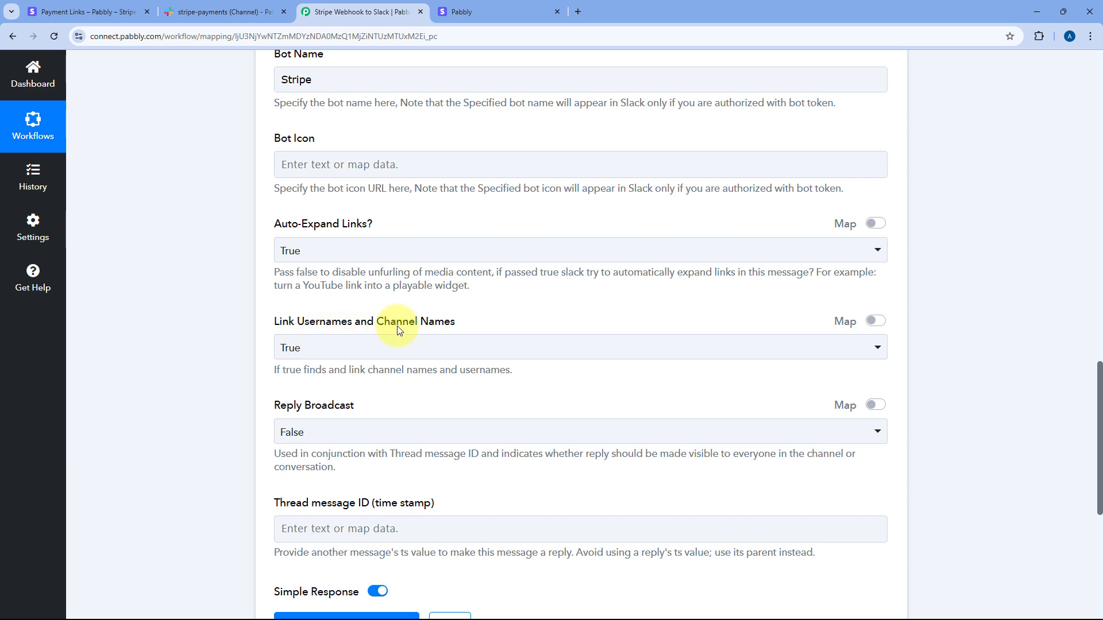
scroll(248, 243, down, 3)
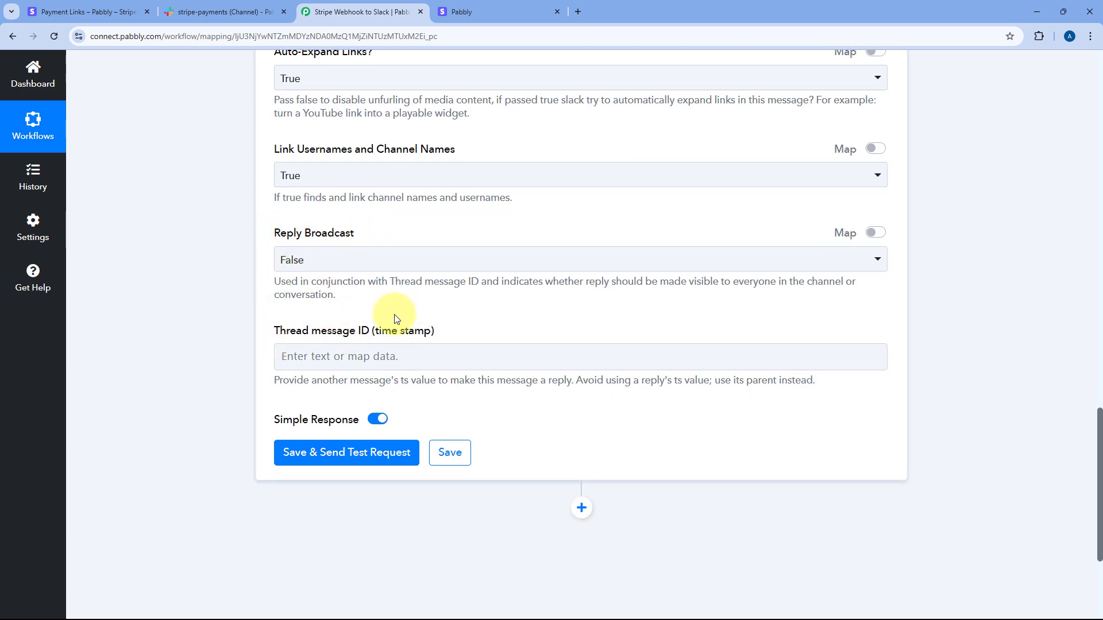
scroll(394, 315, up, 2)
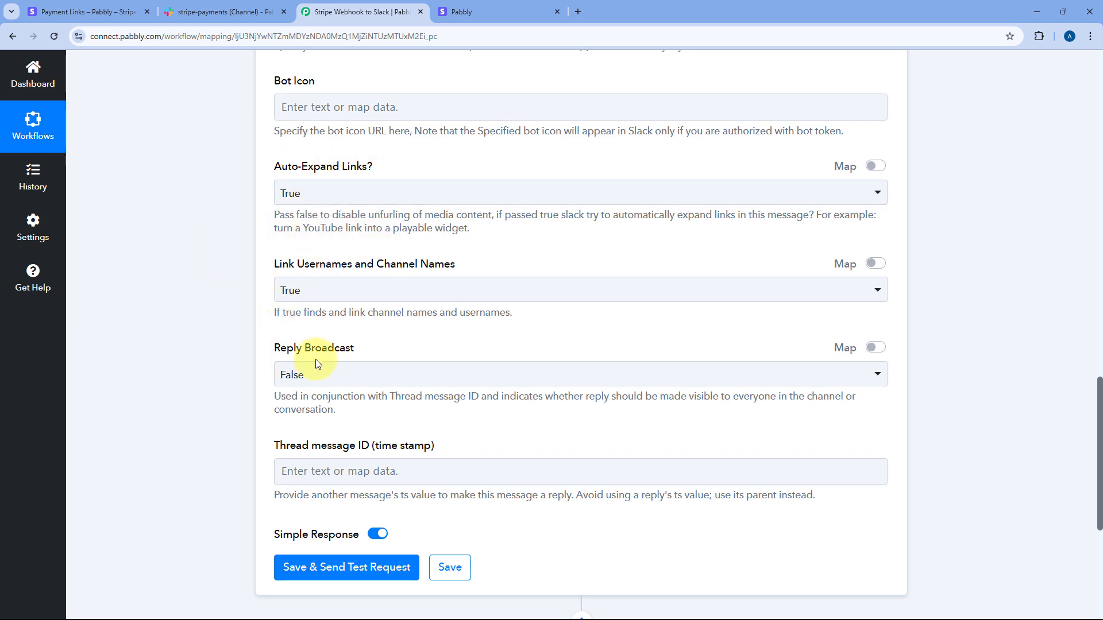
scroll(315, 360, down, 4)
Step: Save the Slack step and send a test message, checking that Slack accepted it
click(415, 337)
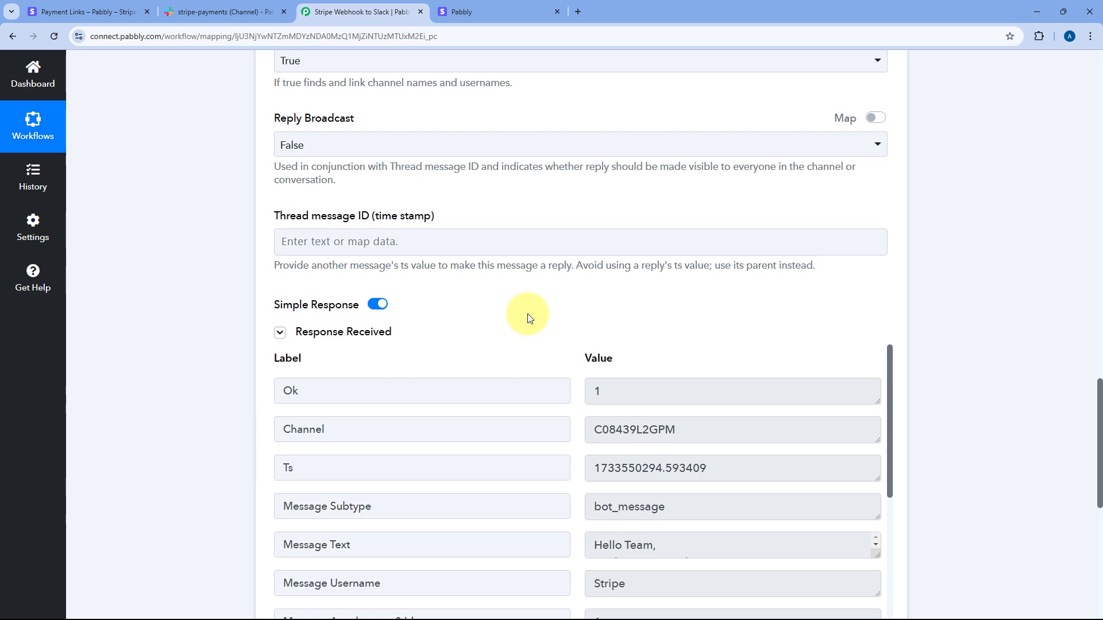
scroll(528, 314, down, 1)
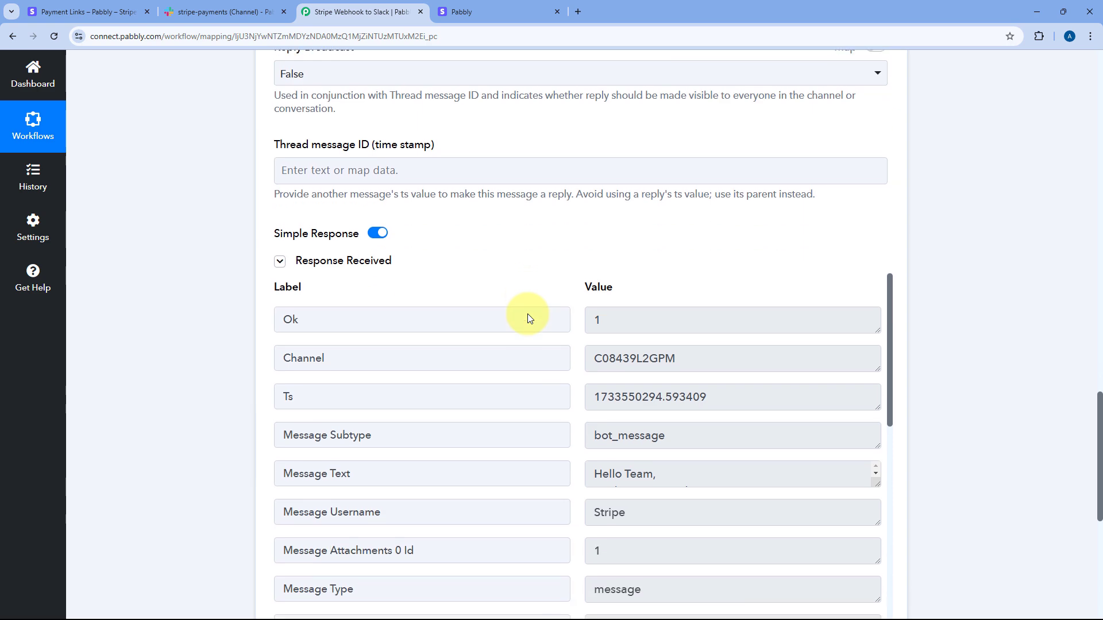
scroll(218, 242, up, 12)
scroll(233, 246, up, 8)
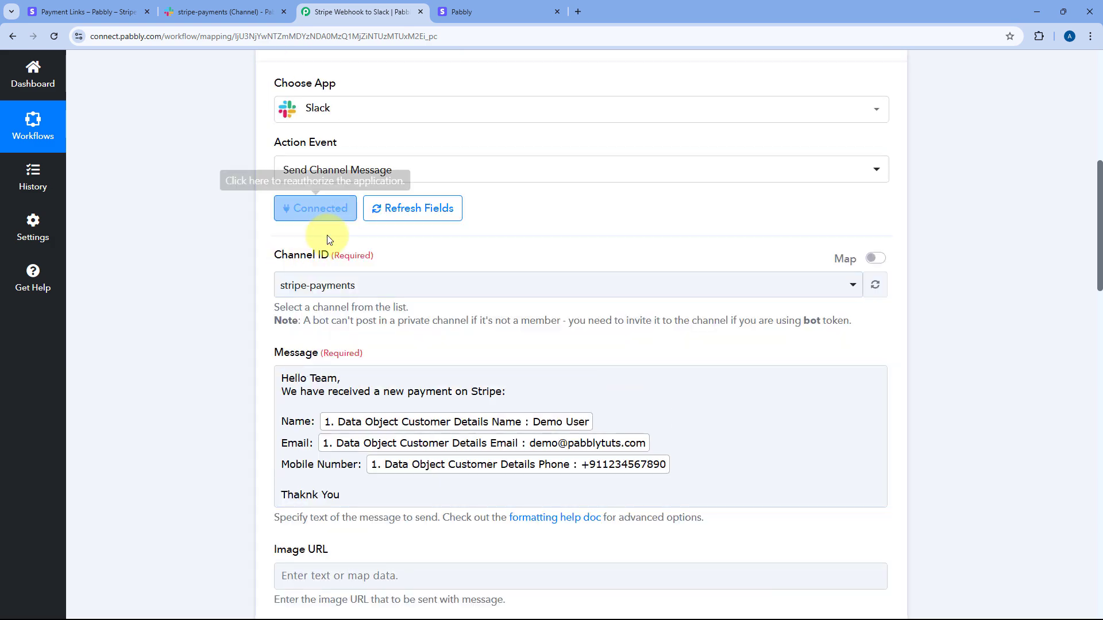
Step: Collapse the Slack step so the whole workflow overview shows
click(480, 197)
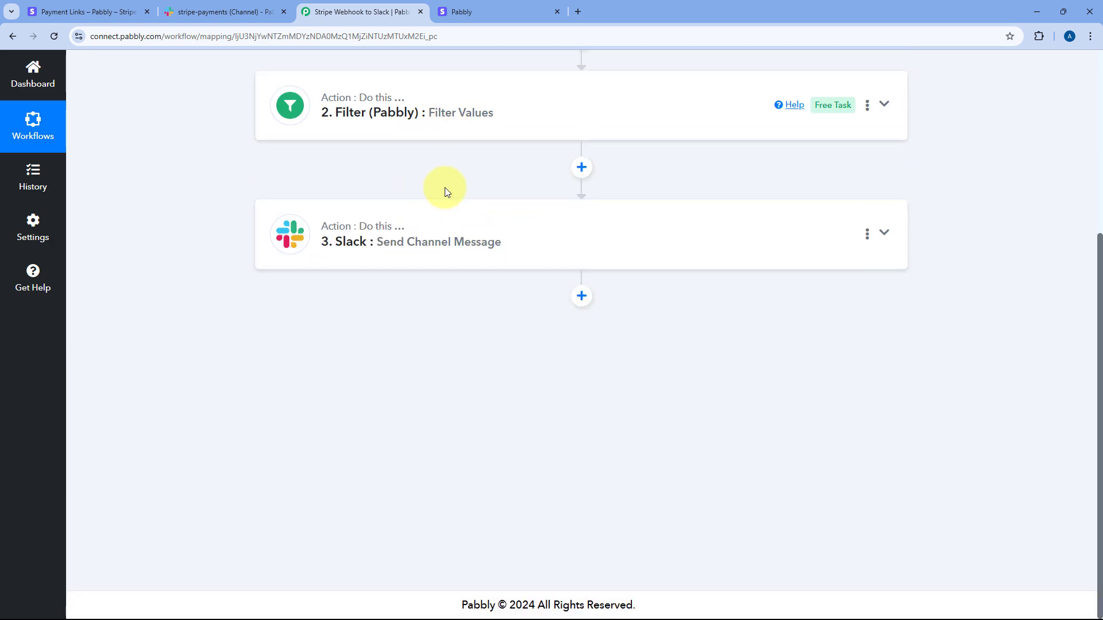
scroll(443, 189, up, 5)
scroll(452, 213, up, 1)
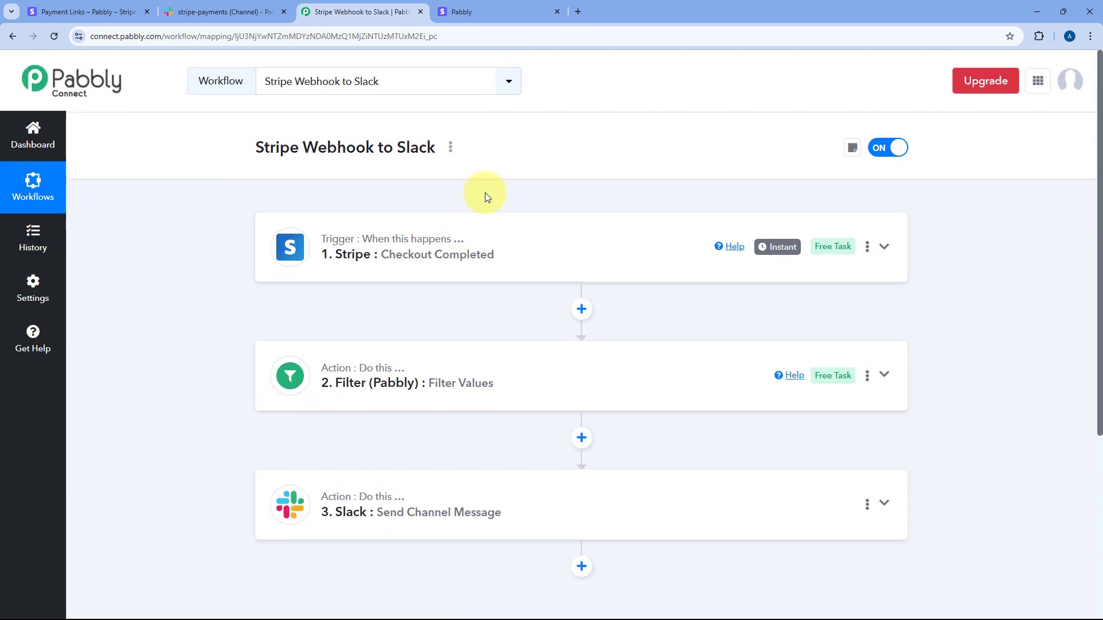
click(225, 11)
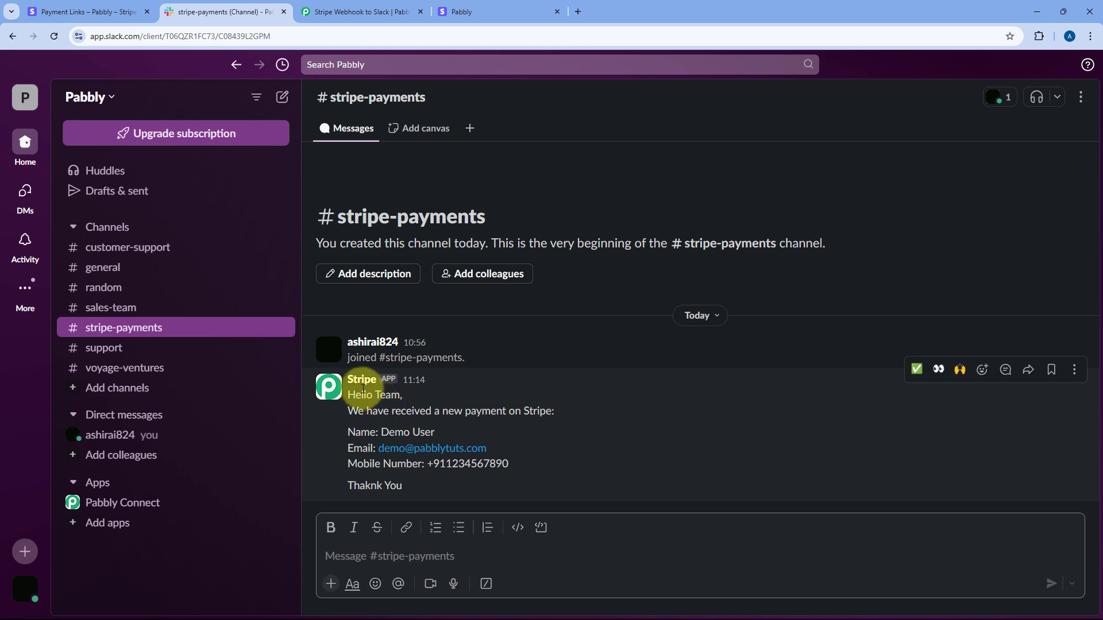
click(357, 389)
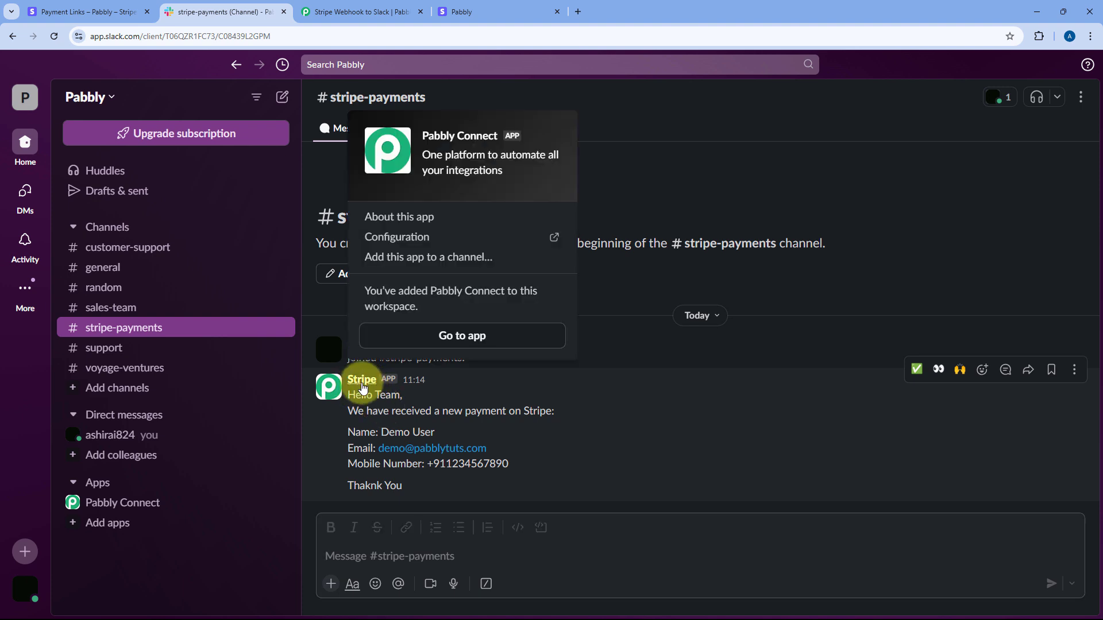
click(389, 390)
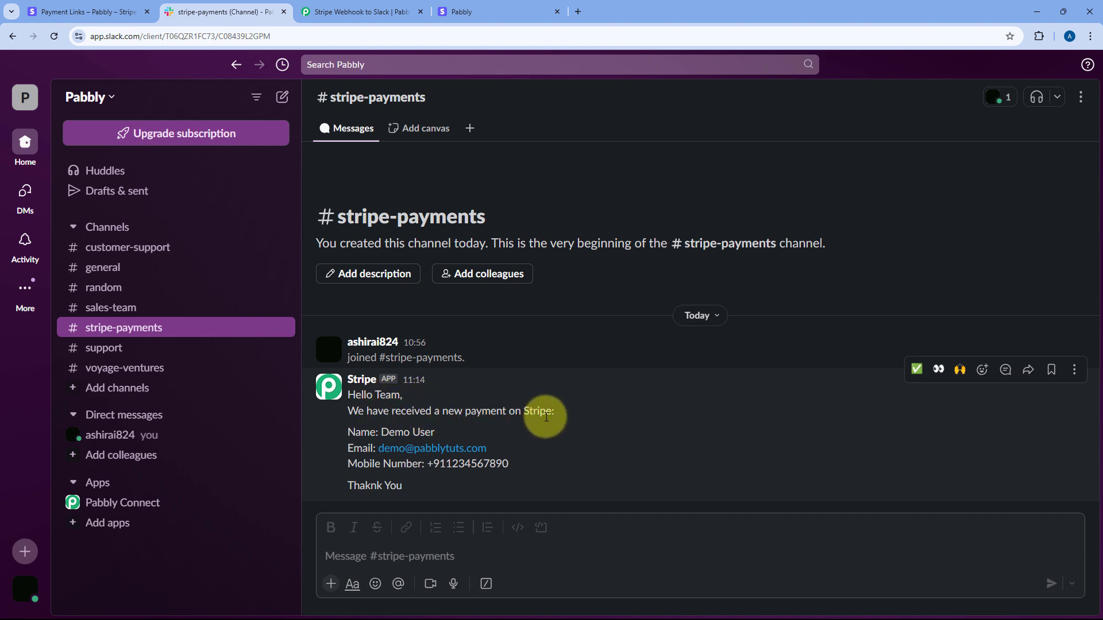
drag(436, 432, 380, 432)
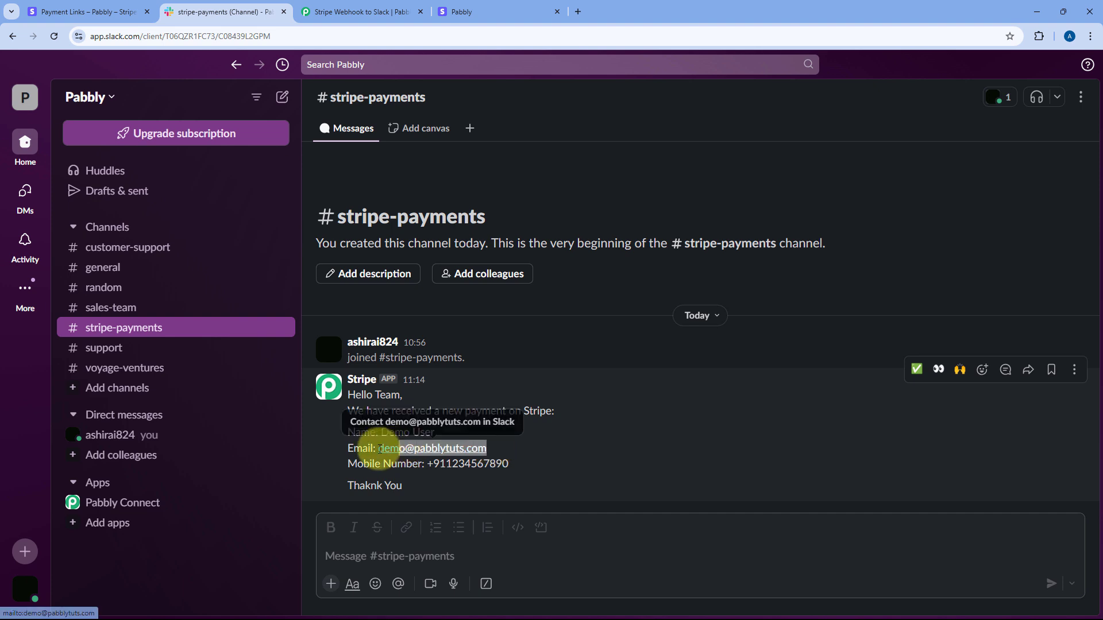
drag(510, 463, 427, 461)
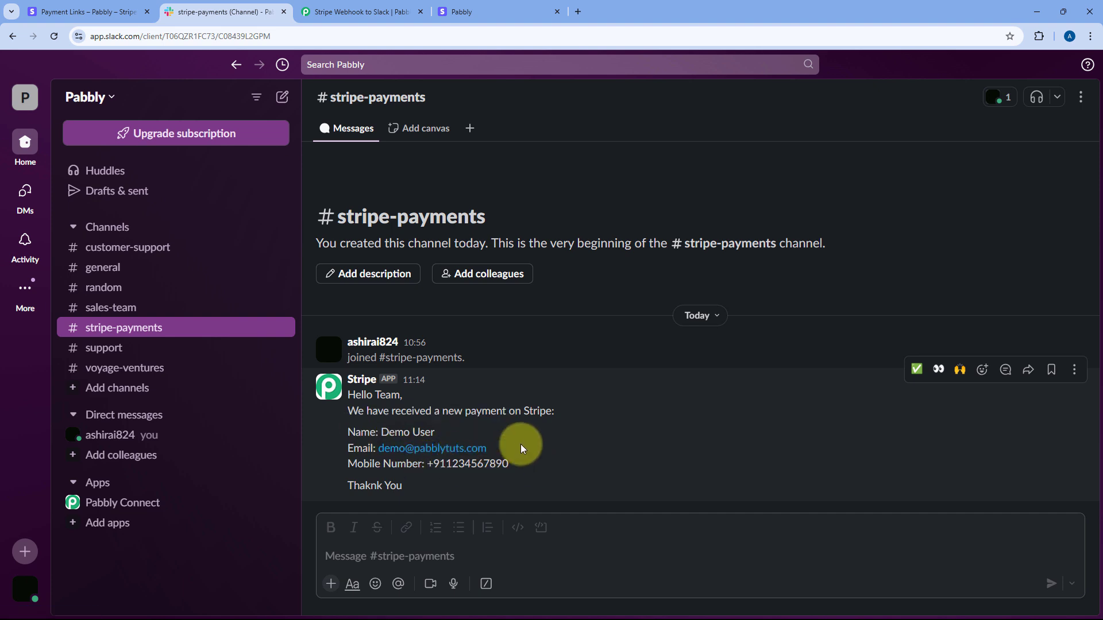
click(362, 12)
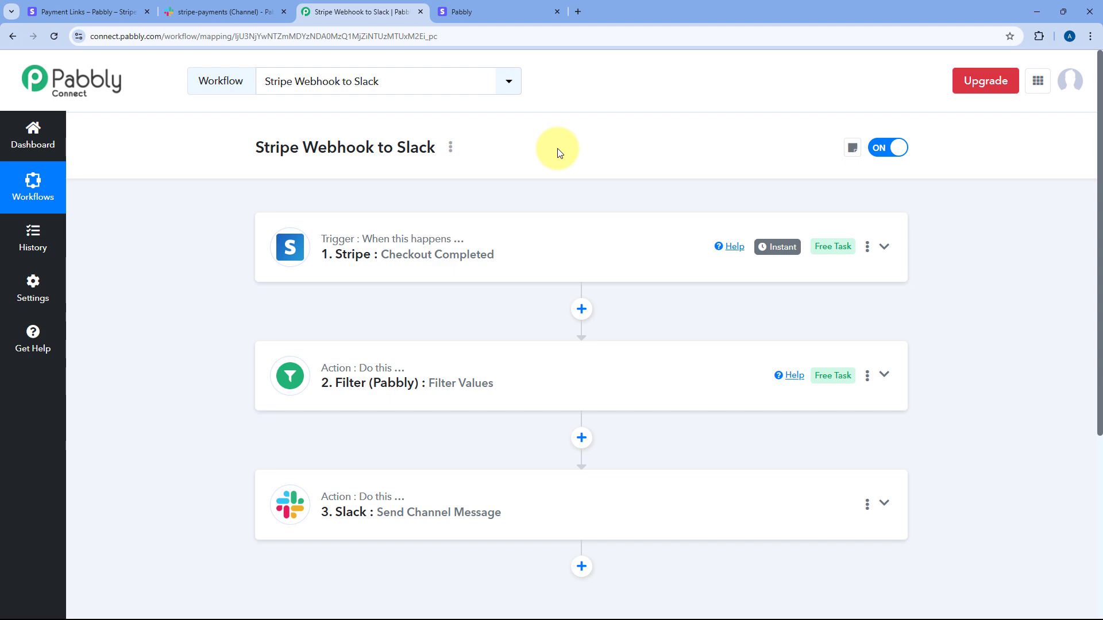
Step: Close the finished checkout tab and copy the NaturalGlow Refreshing Face Toner payment link URL
click(555, 12)
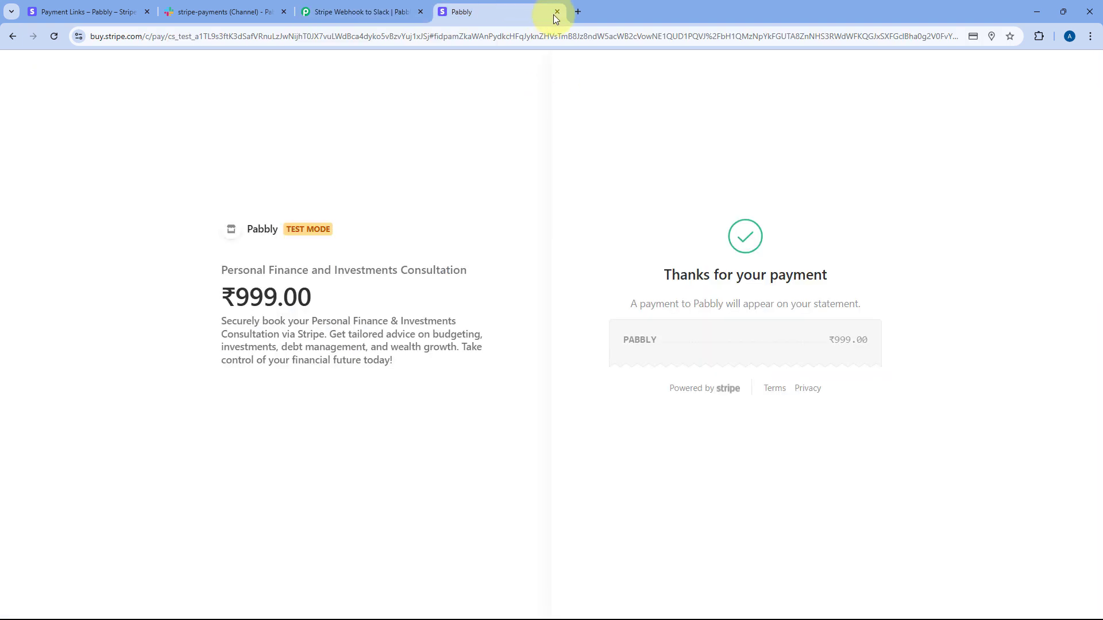
click(386, 15)
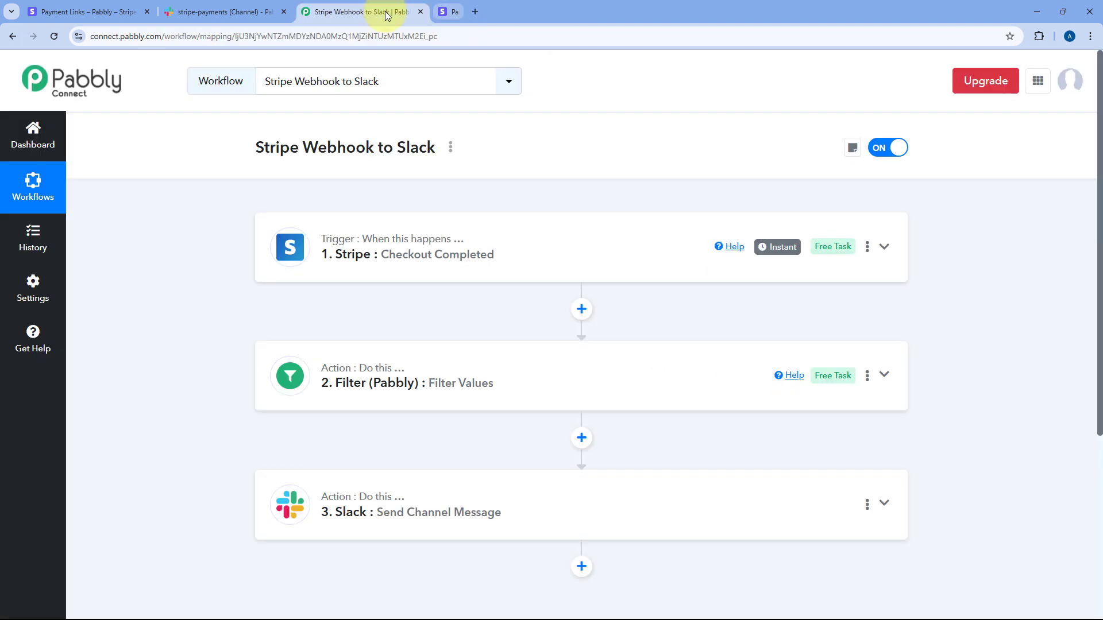
click(113, 7)
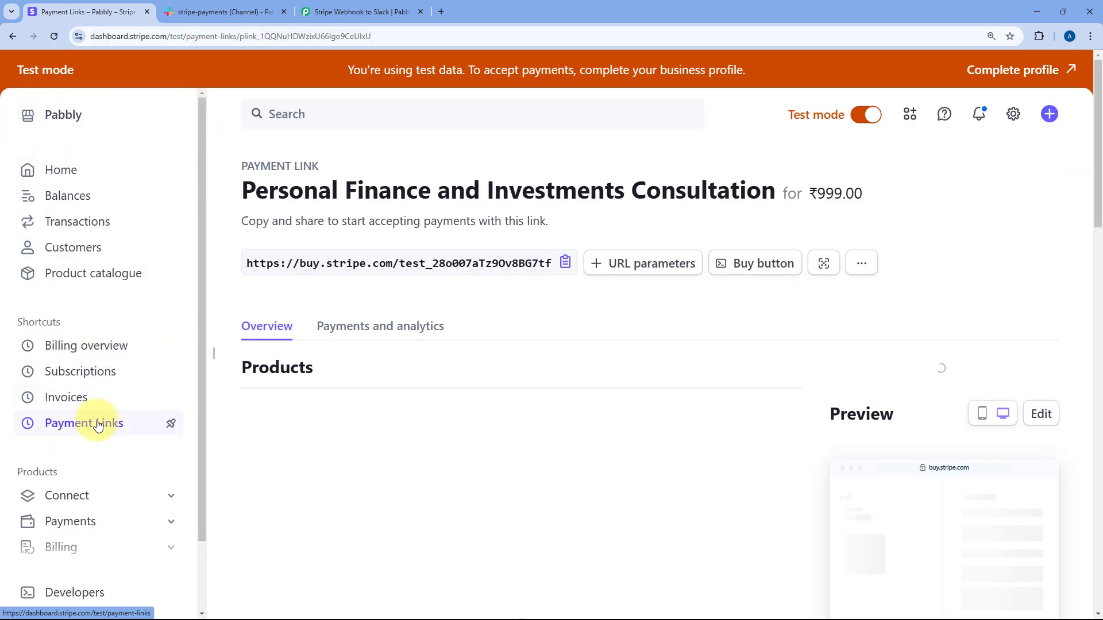
click(97, 425)
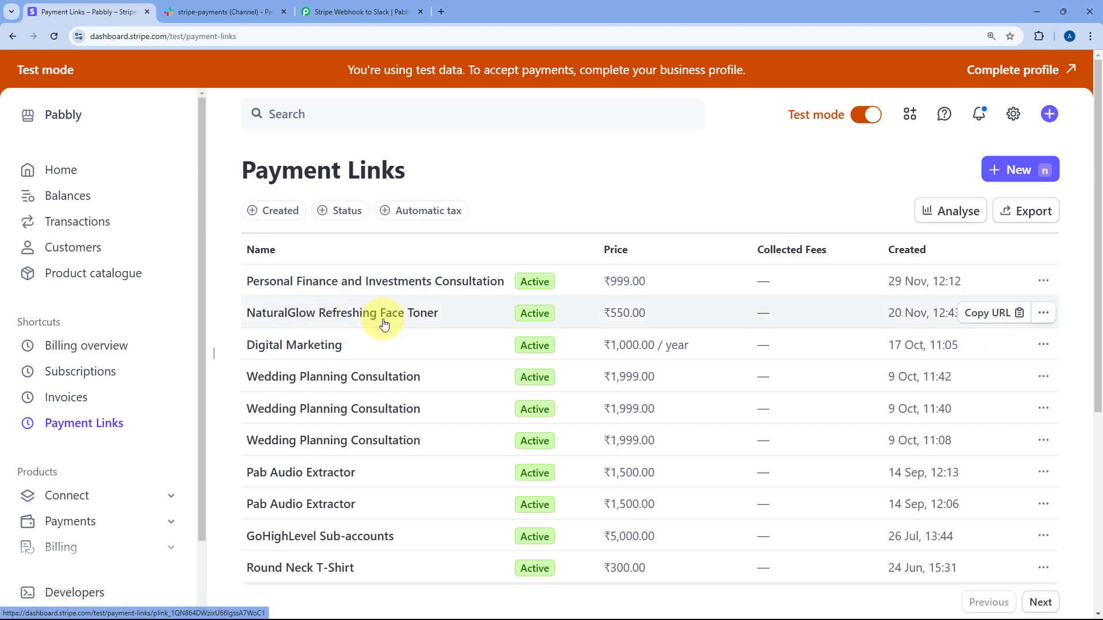
click(1009, 317)
Step: Open the copied NaturalGlow face toner payment link in a new tab
key(ctrl+t)
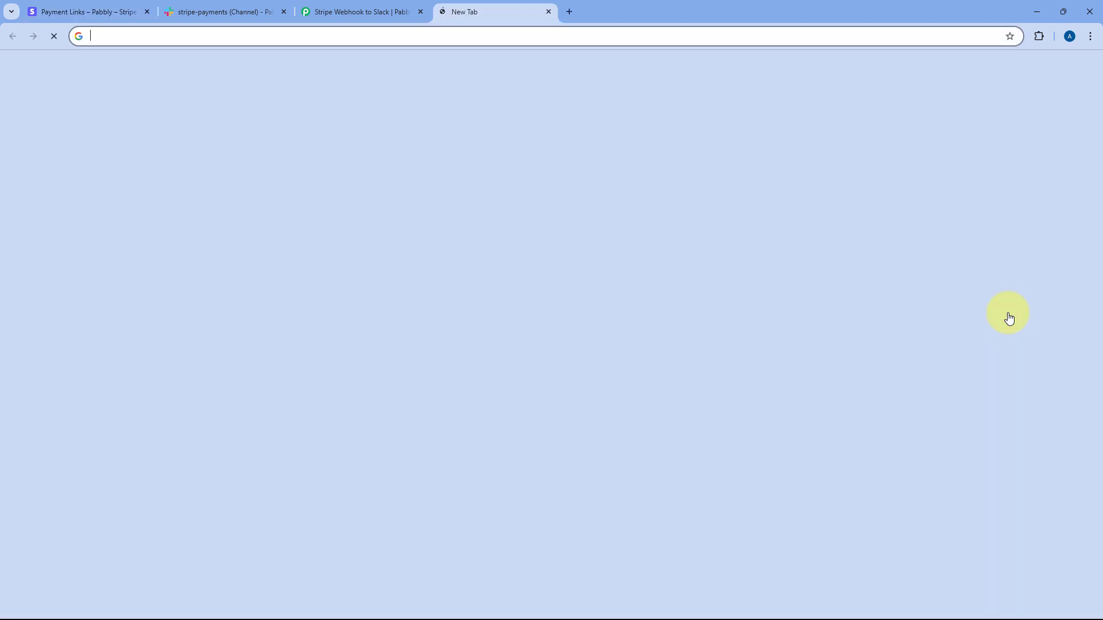
key(ctrl+v)
key(Return)
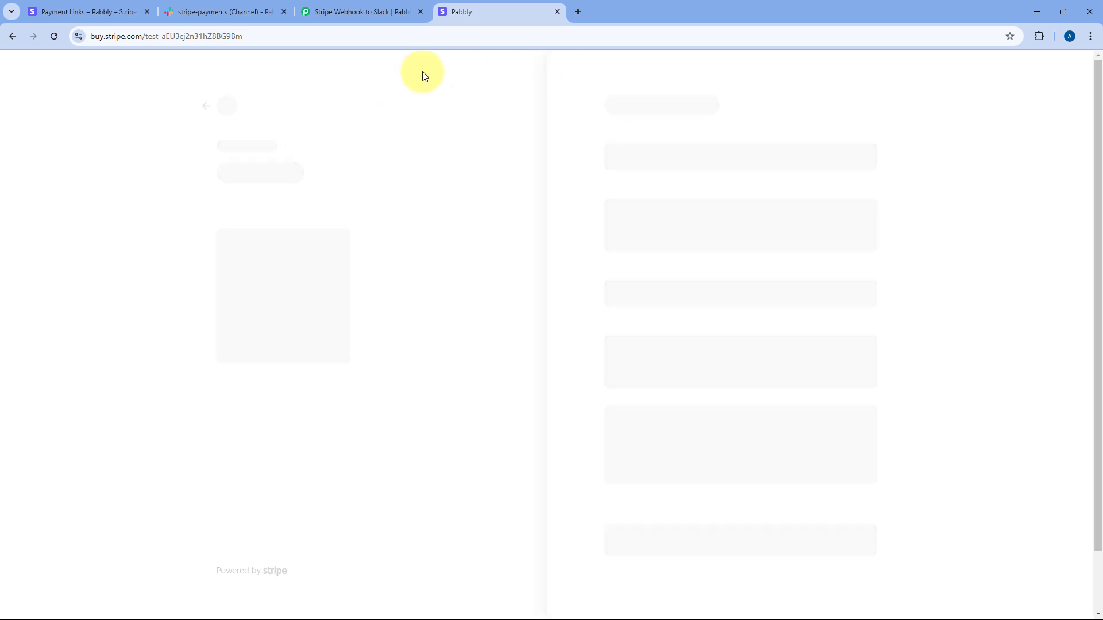
Step: Autofill the checkout e-mail, phone and payment details from saved browser entries
click(709, 146)
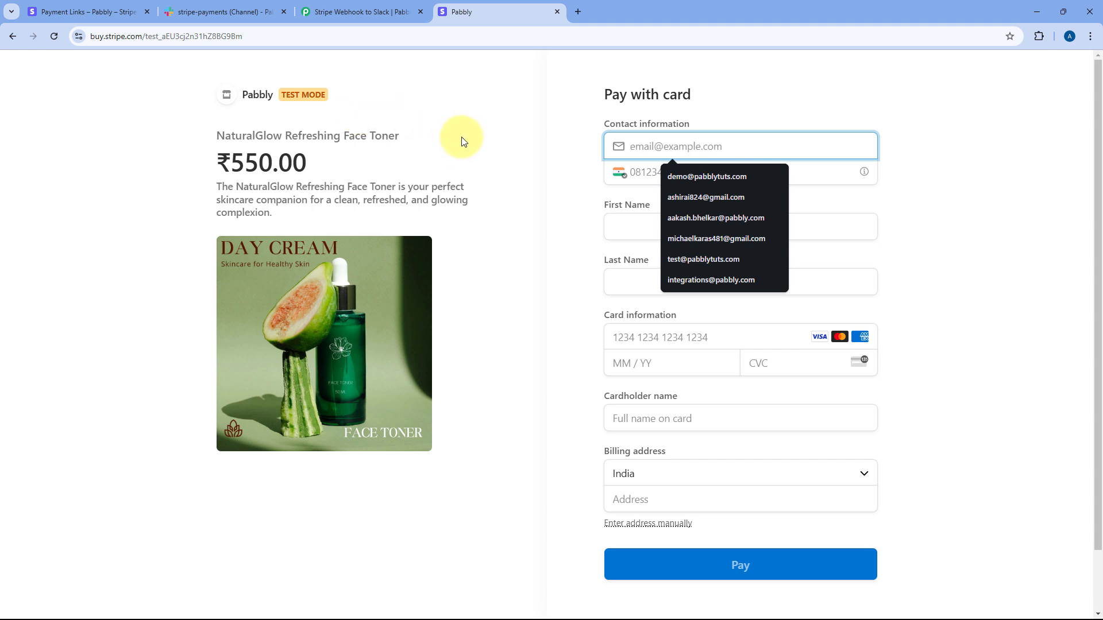
click(354, 11)
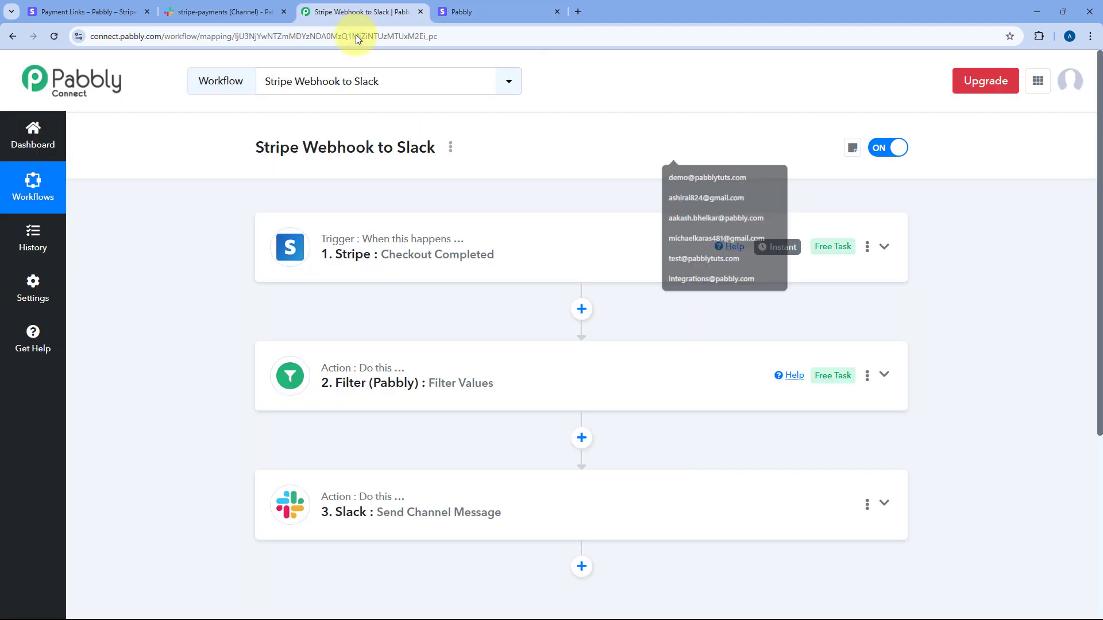
click(488, 18)
click(669, 147)
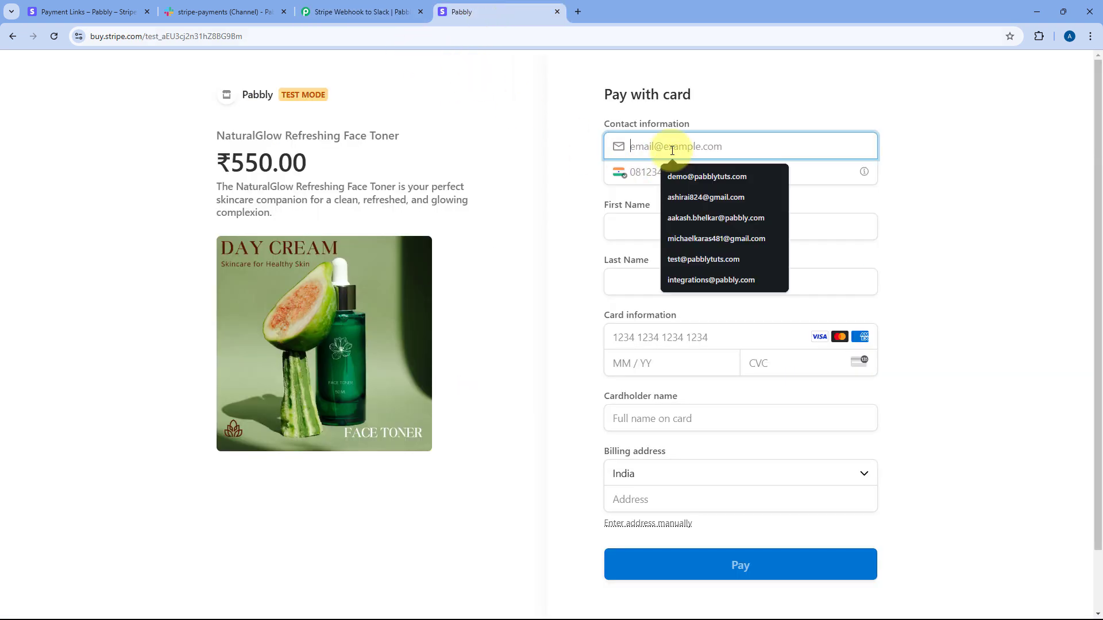
click(703, 259)
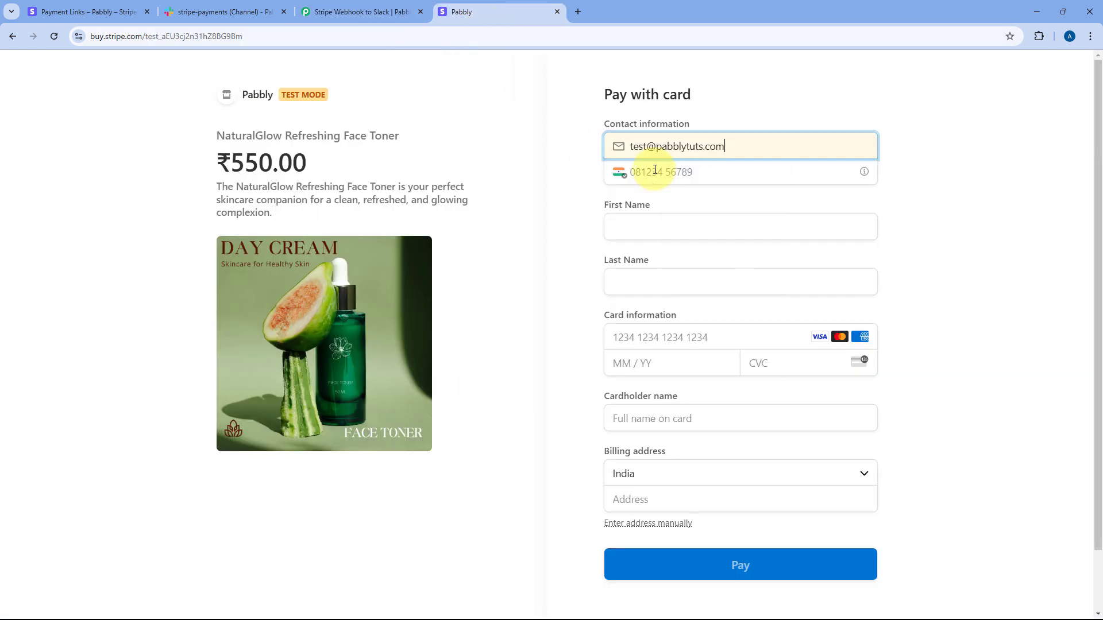
click(659, 171)
key(Down)
key(Down)
key(Return)
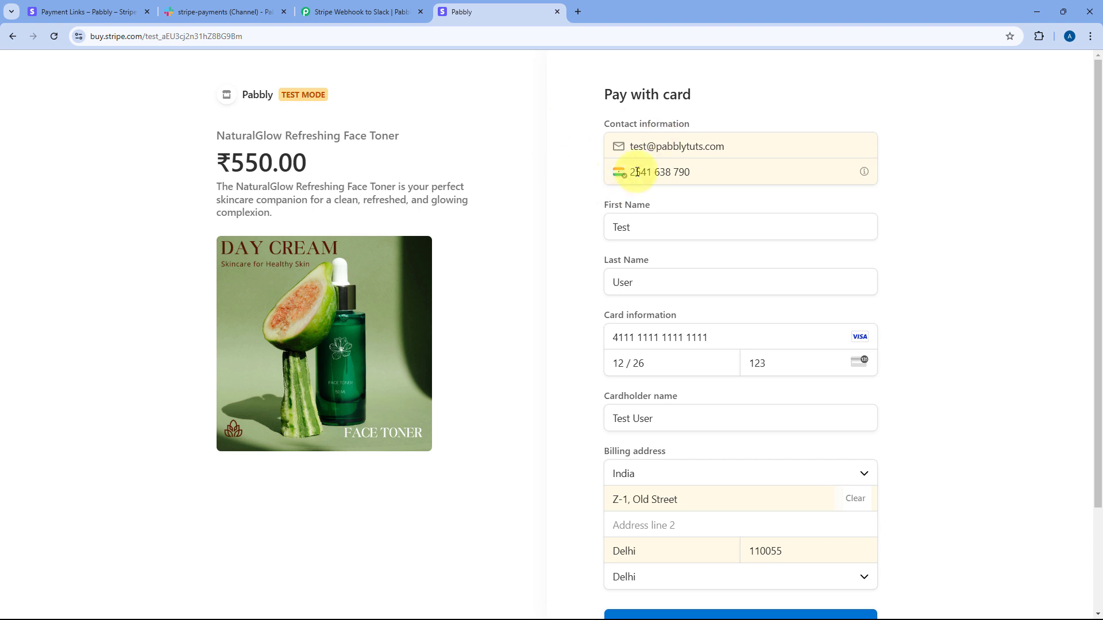
Step: Pay the ₹550.00 toner order and dismiss Chrome's save-address prompt
scroll(586, 295, down, 2)
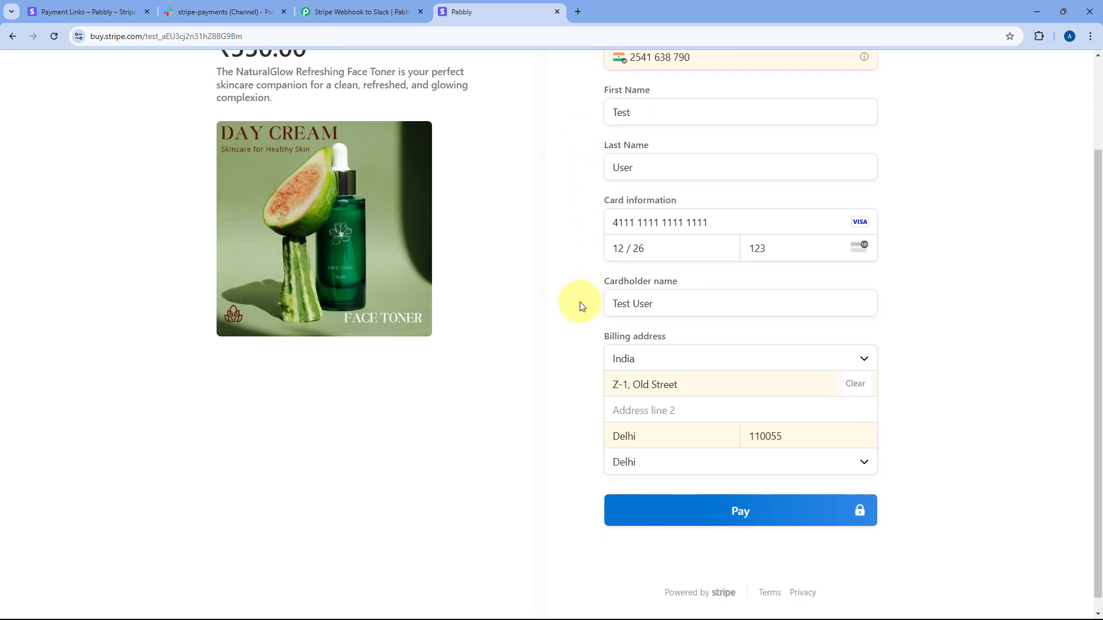
click(744, 509)
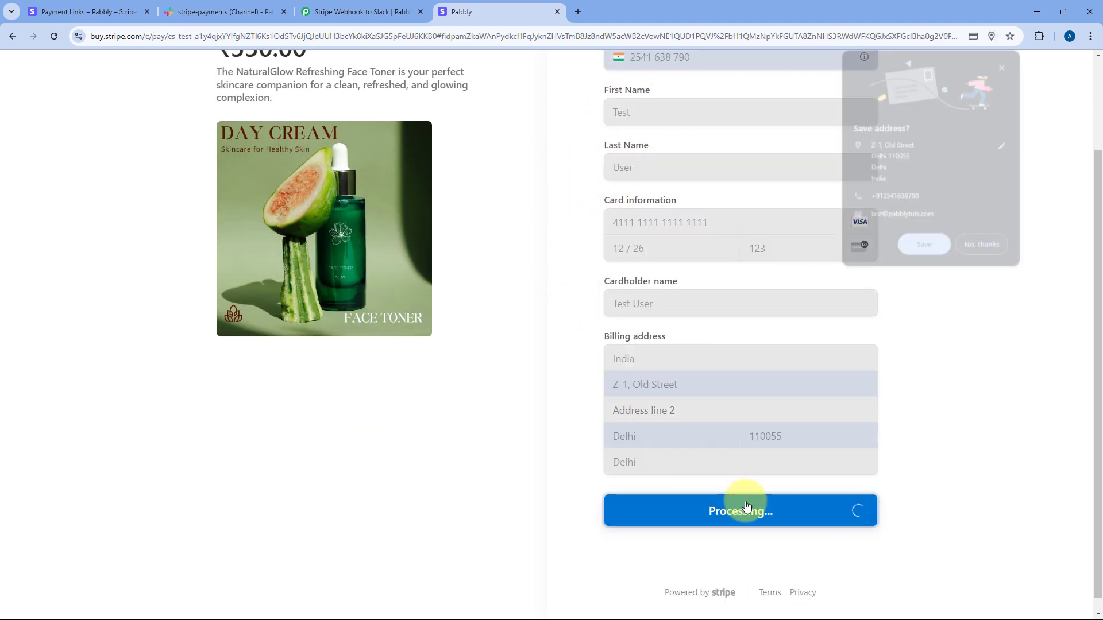
click(1005, 66)
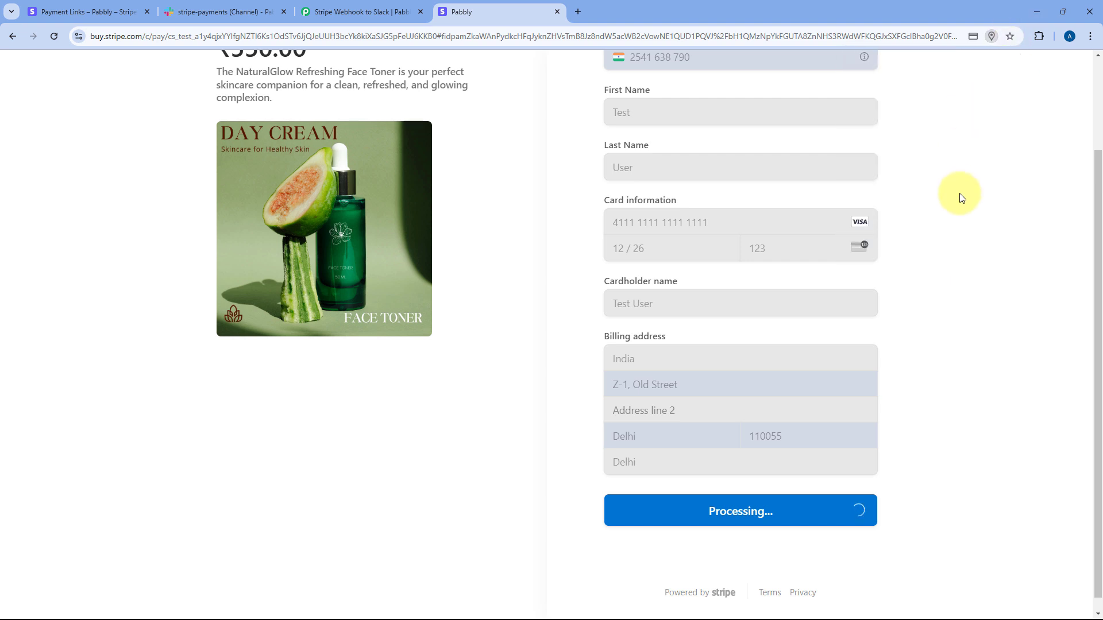
scroll(951, 218, up, 2)
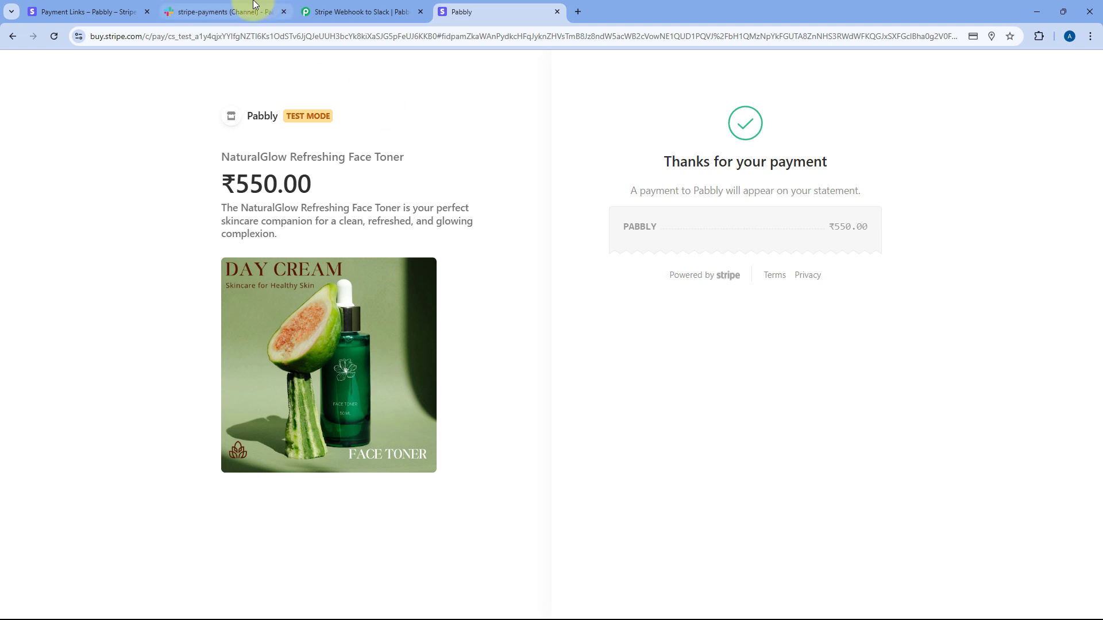
Step: Review the Filter step's condition and check #stripe-payments for new messages
click(341, 11)
scroll(556, 214, down, 3)
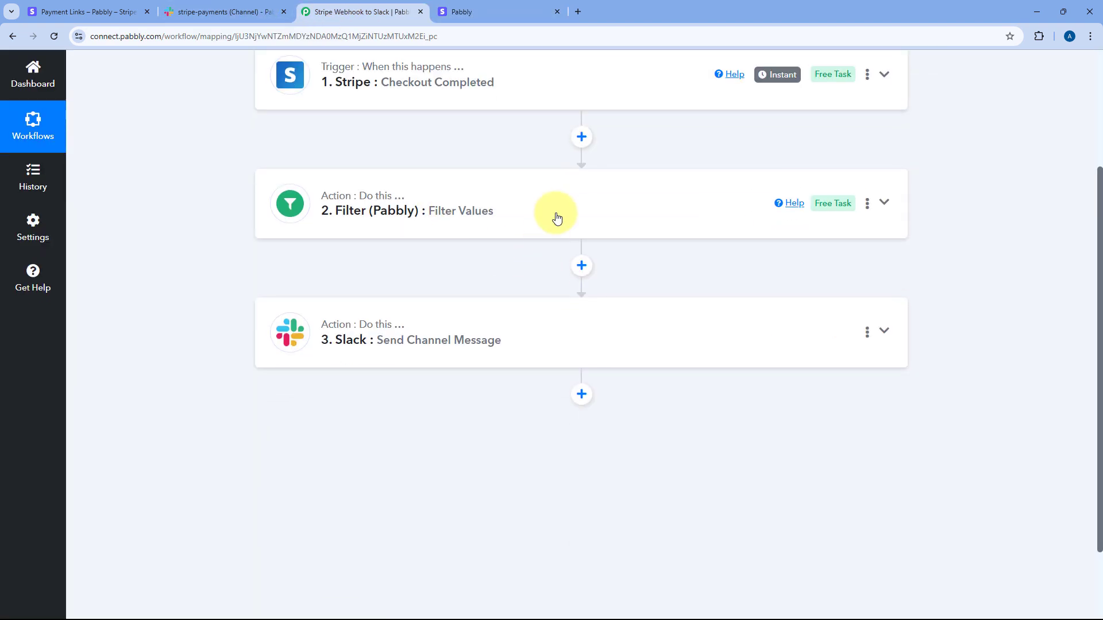
click(460, 210)
scroll(574, 230, down, 5)
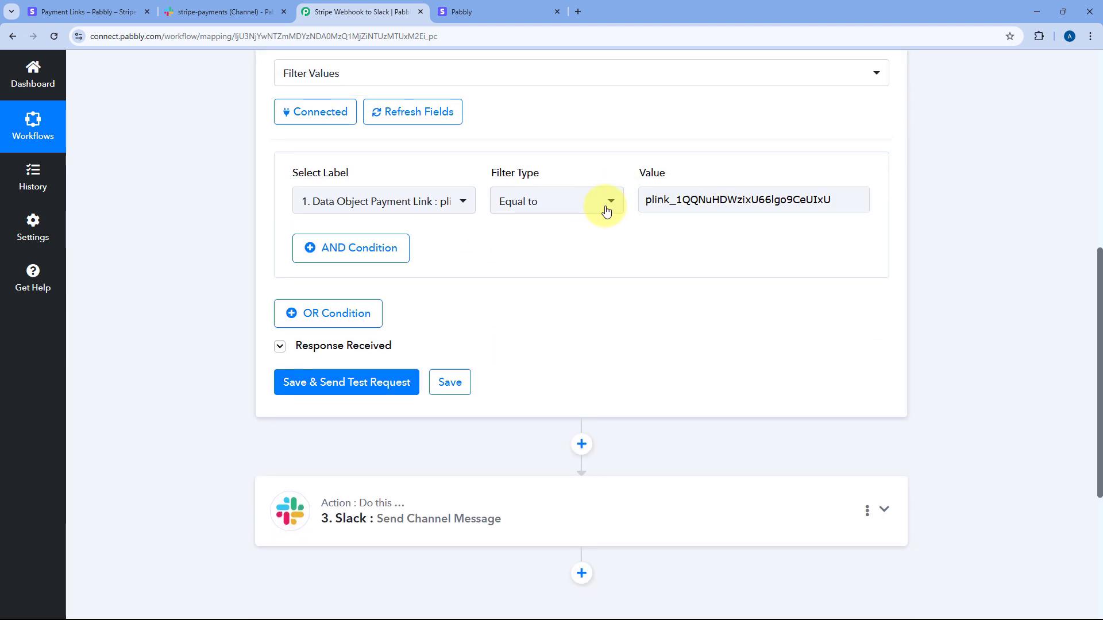
scroll(580, 184, up, 4)
click(562, 172)
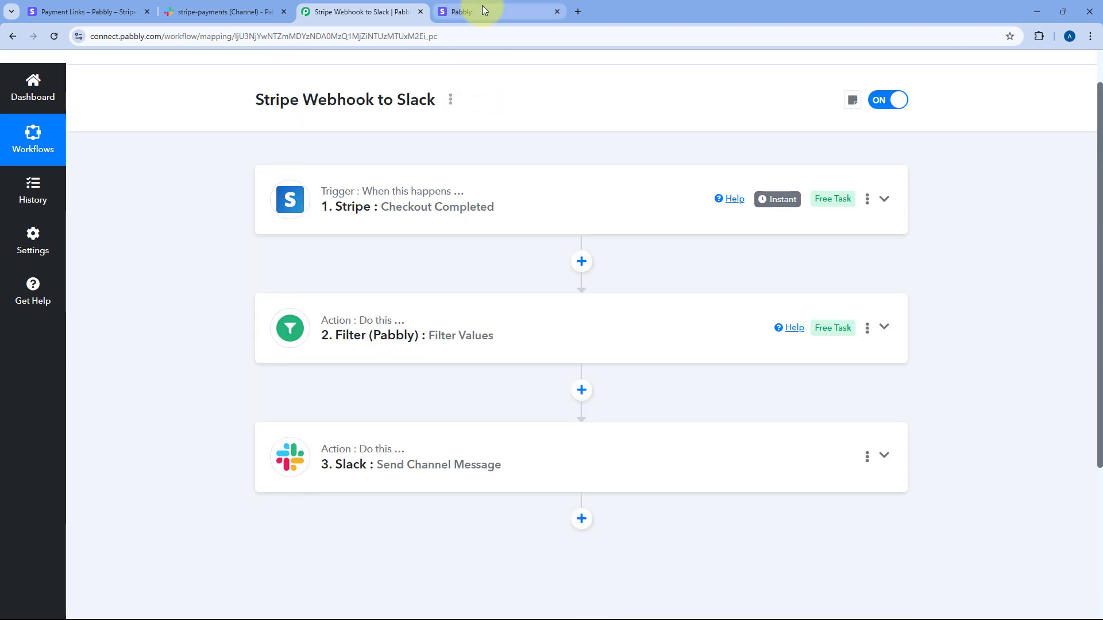
click(252, 7)
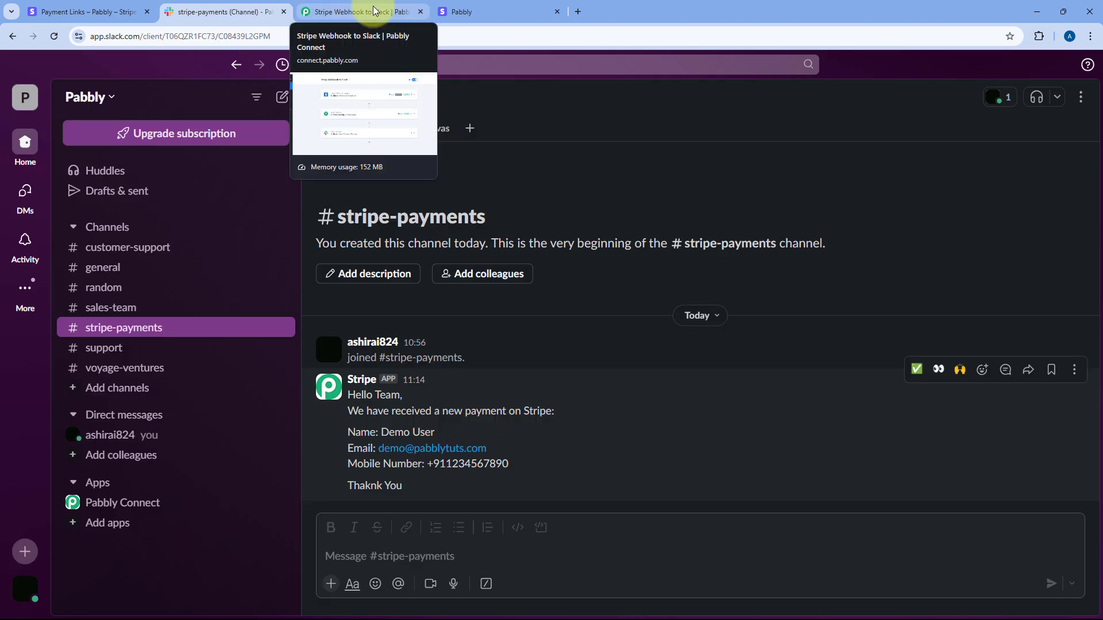
click(374, 10)
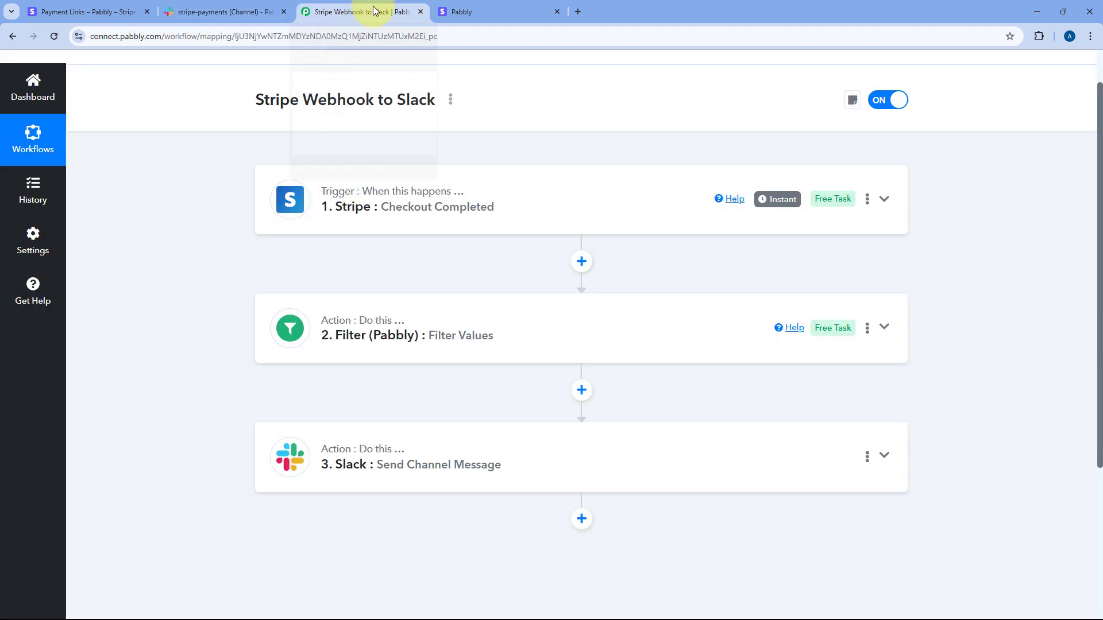
Step: Open the latest task run and confirm the filter output says 'Condition is false'
click(36, 182)
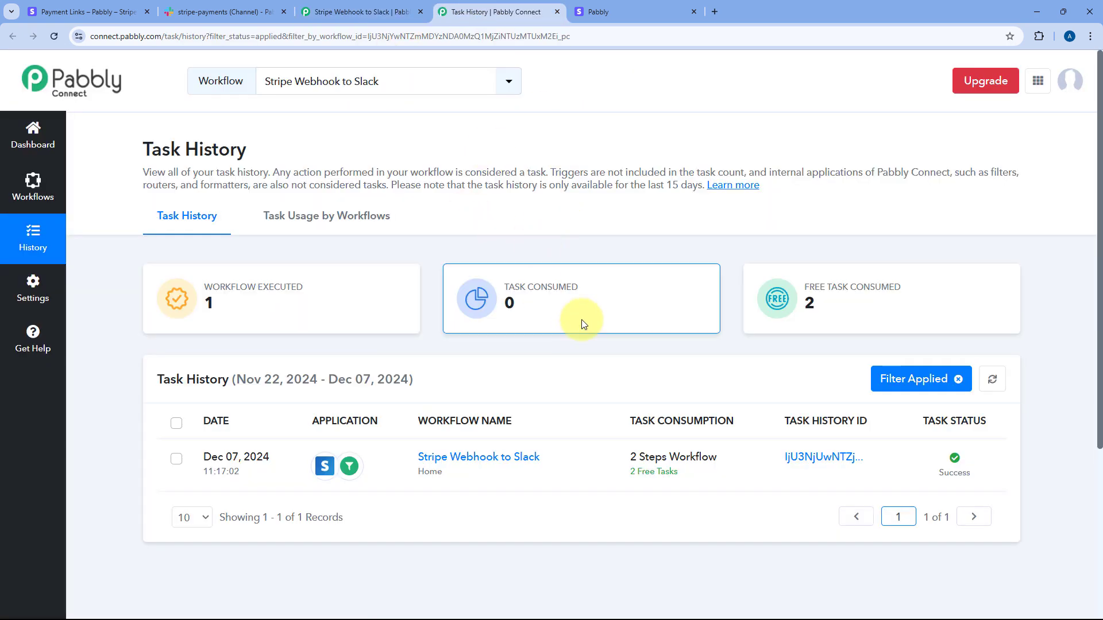
scroll(690, 368, down, 1)
scroll(799, 418, up, 1)
click(800, 459)
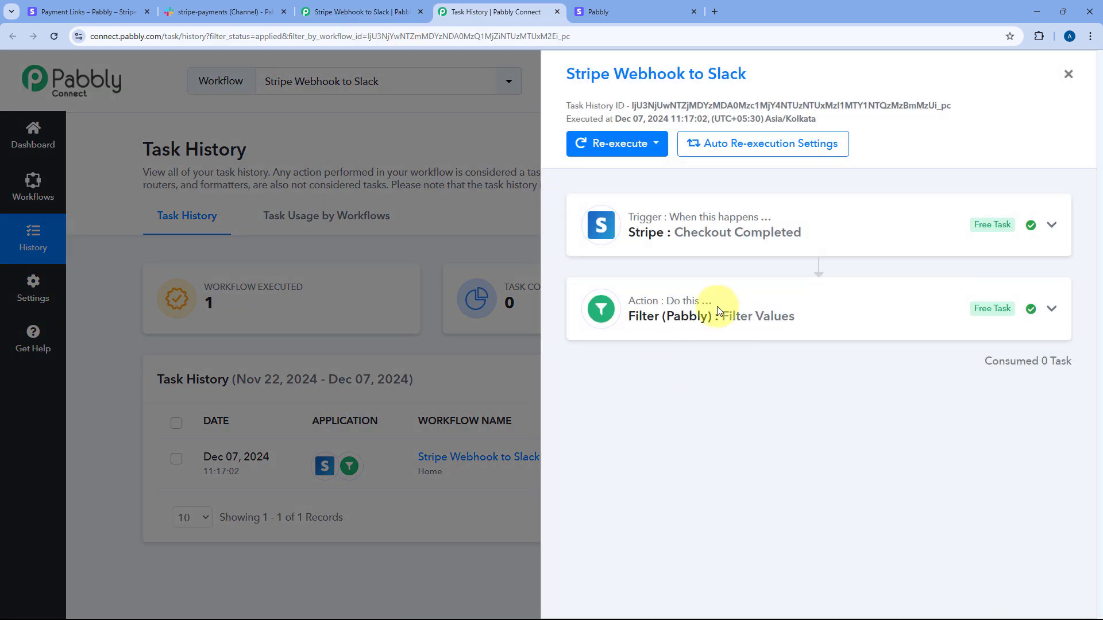
click(713, 315)
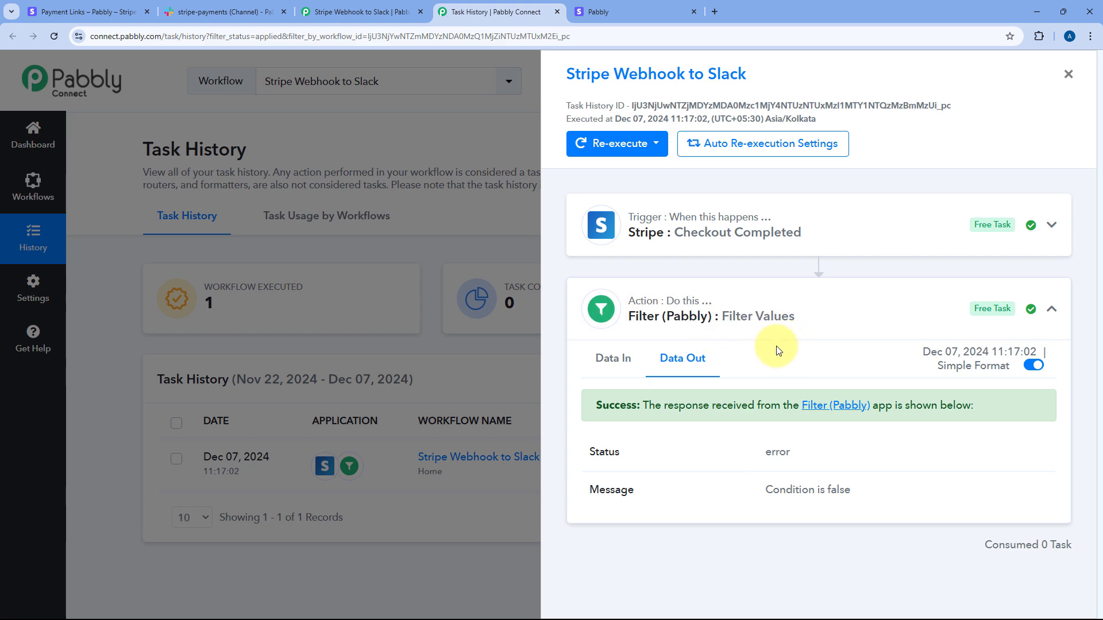
click(1067, 74)
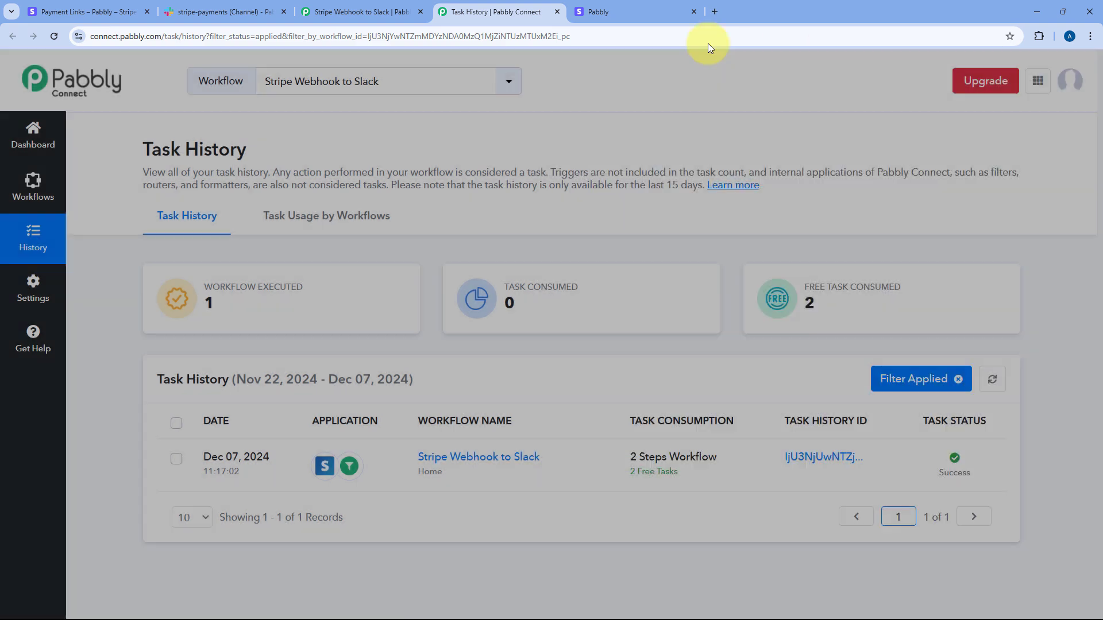
Step: Return to the workflow, then bring up Stripe's Payment Links list
click(645, 5)
click(439, 9)
click(369, 8)
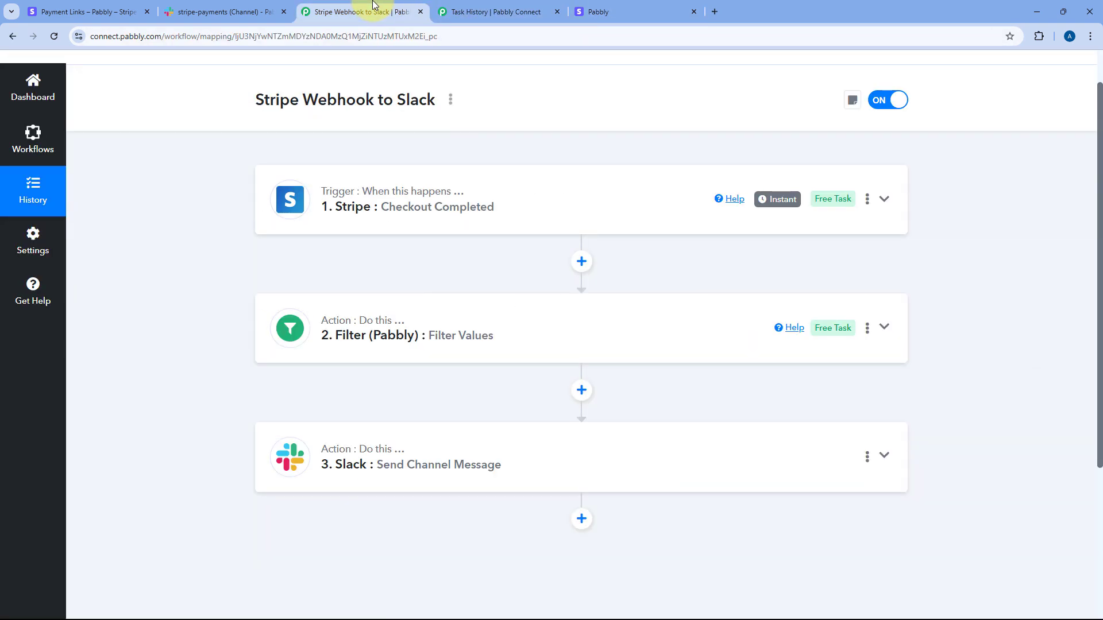
click(86, 11)
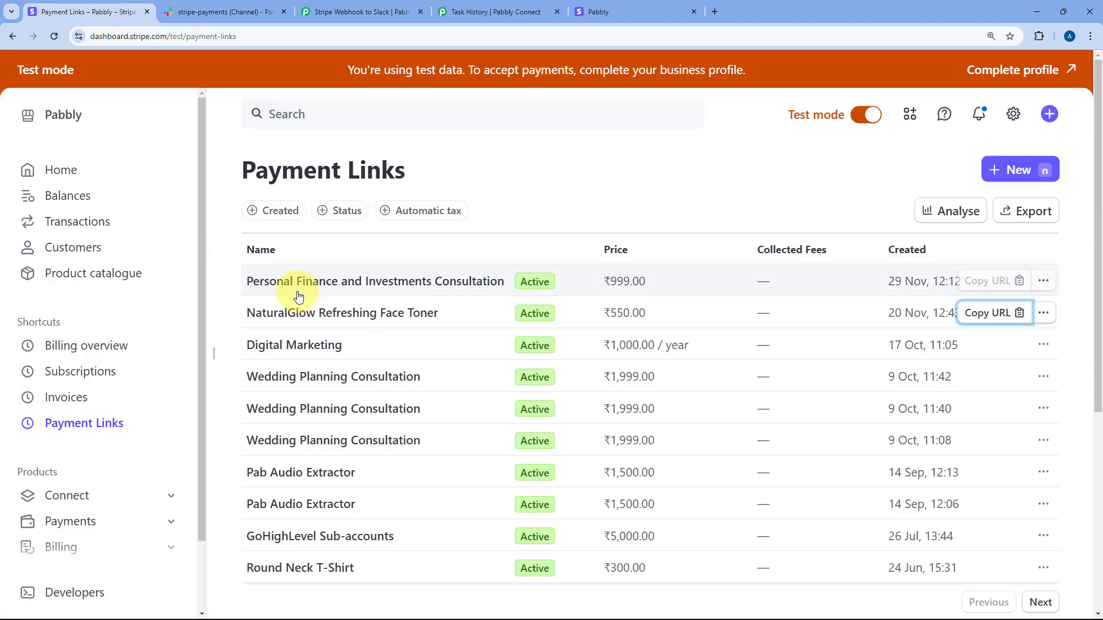
Step: Load the Personal Finance and Investments Consultation payment link in the checkout tab
click(974, 282)
click(649, 12)
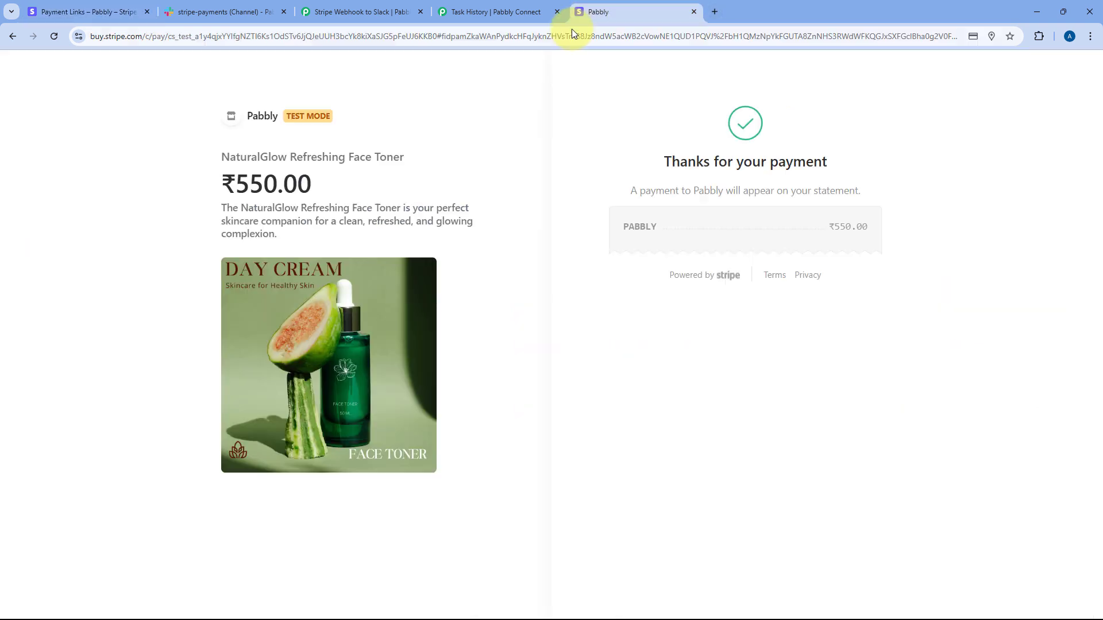
click(566, 36)
key(ctrl+v)
key(Return)
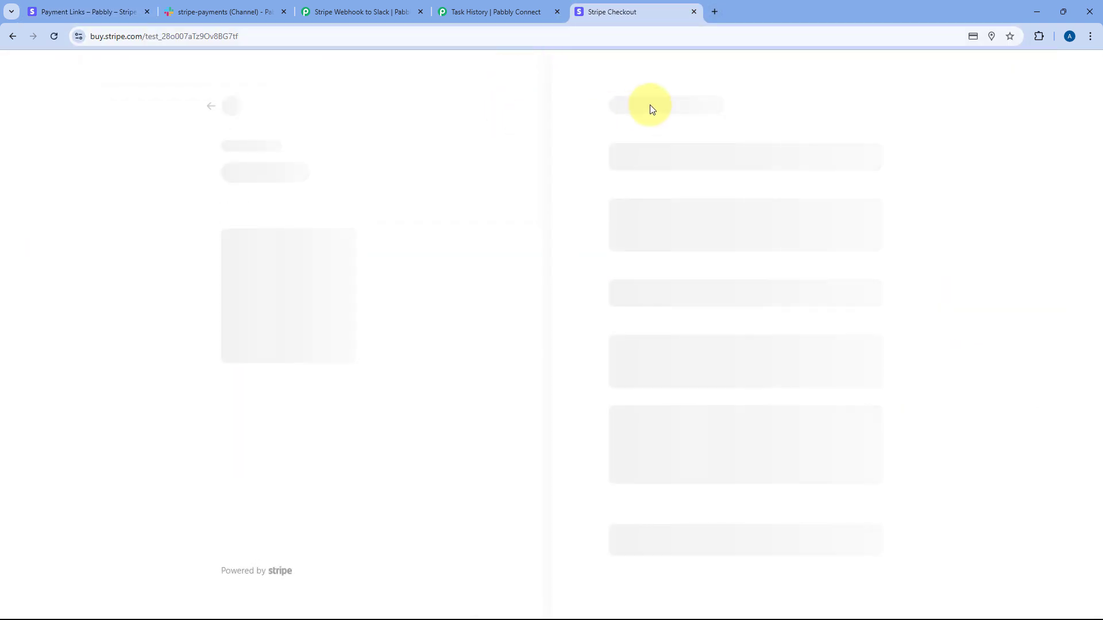
Step: Fill in the customer's e-mail, phone, name, test card details and suggested billing address
click(663, 151)
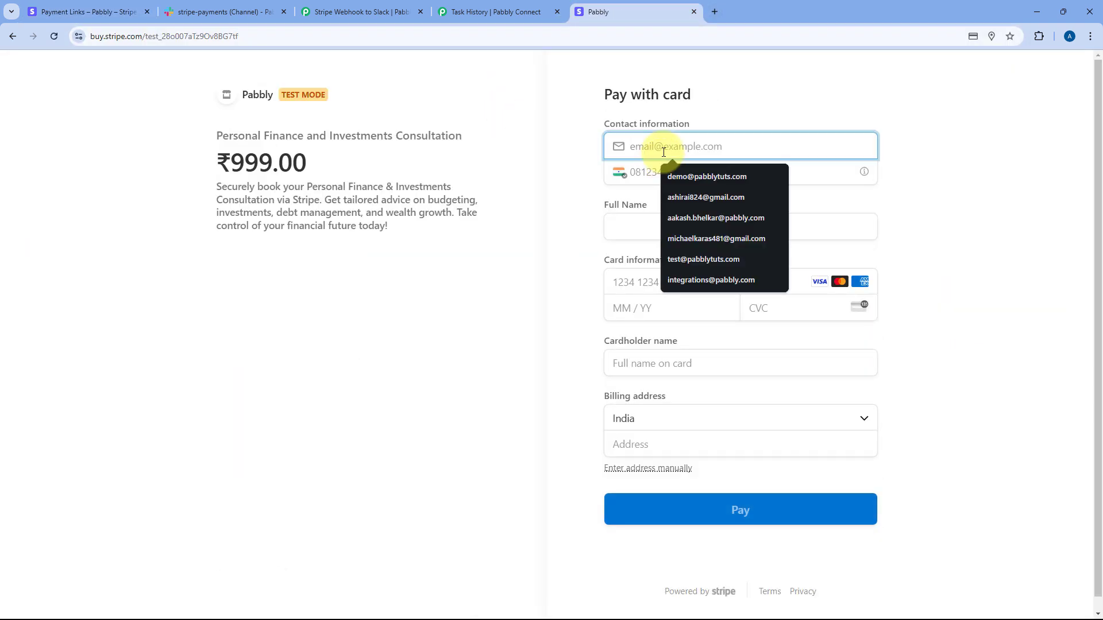
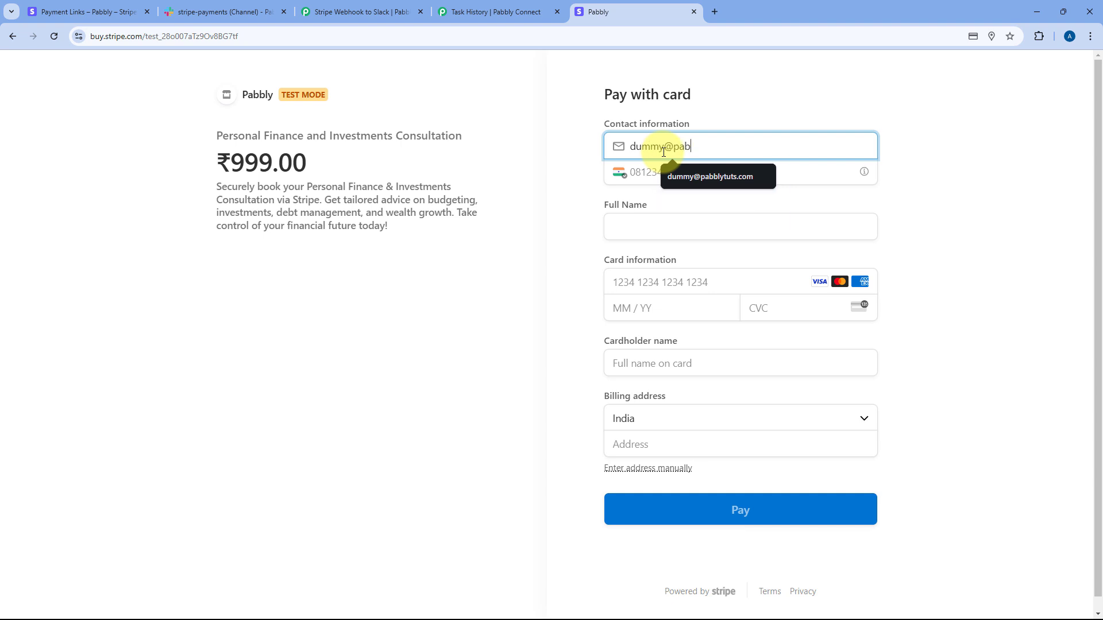
key(Tab)
key(Tab)
text(Dummy User)
key(Tab)
text(41111111111111111229123	Dummy Us)
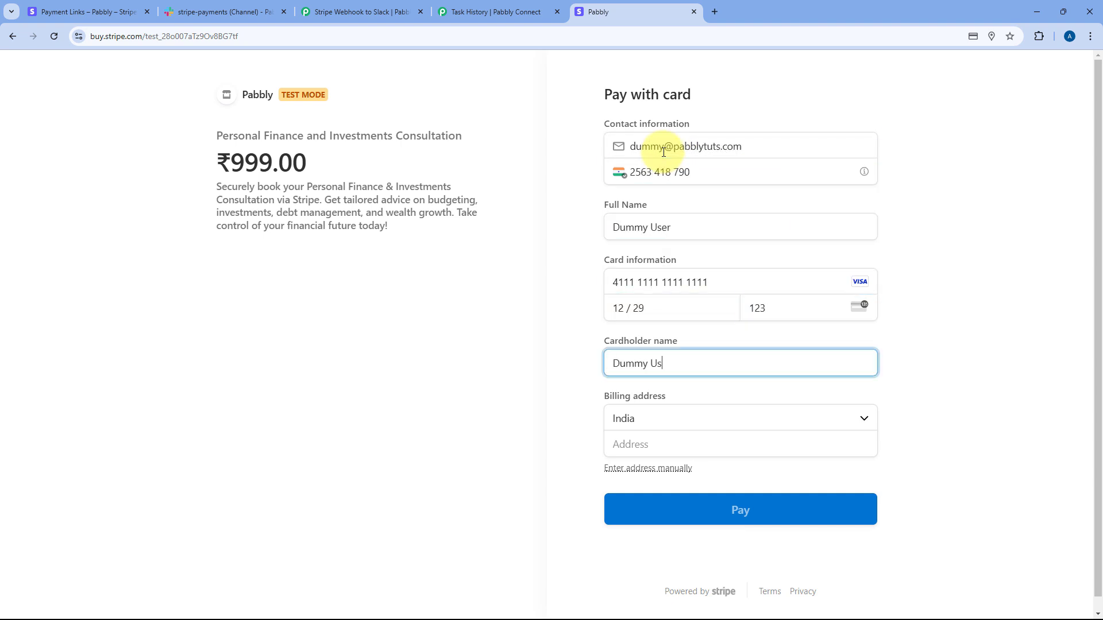
text(er)
key(Tab)
text(A-1)
key(Down)
key(Return)
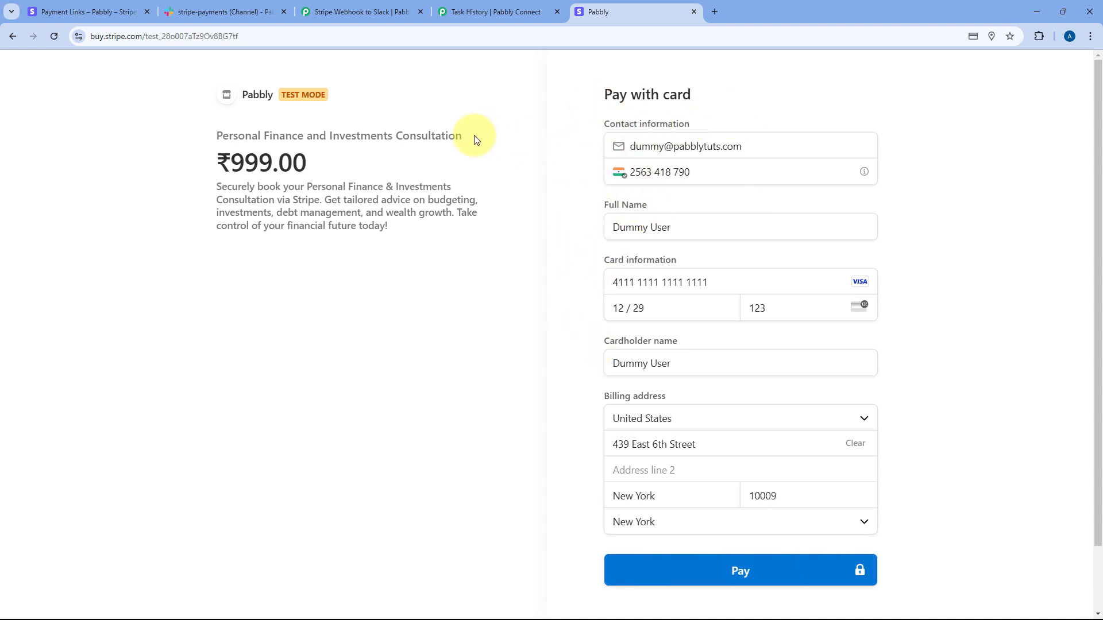
Step: Submit the ₹999.00 consultation test payment and return to the workflow
drag(475, 140, 226, 128)
click(224, 129)
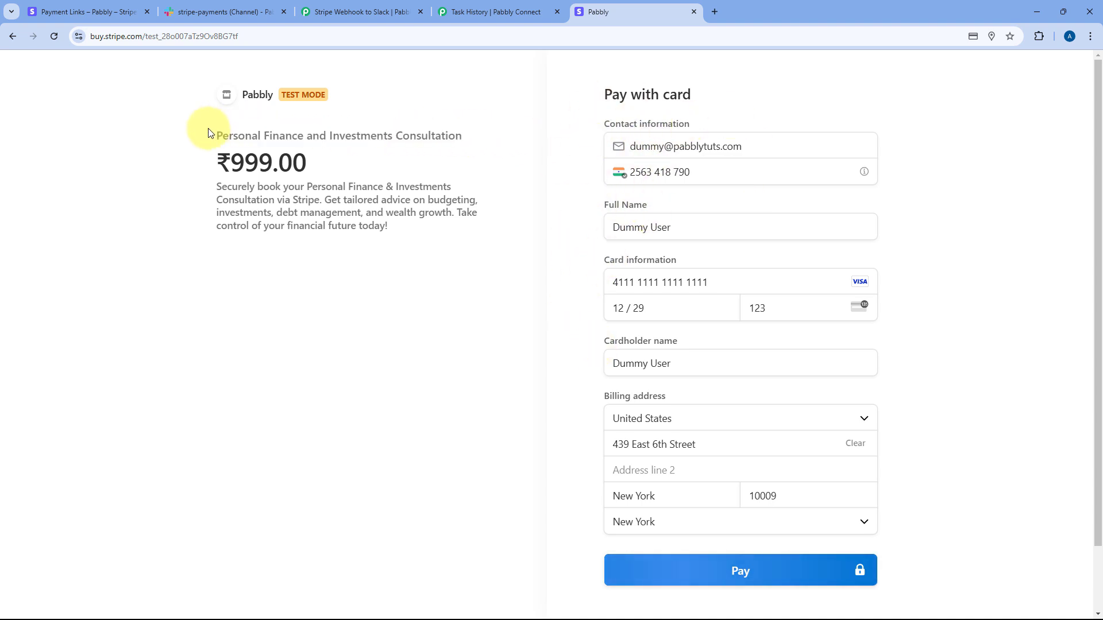
triple_click(214, 135)
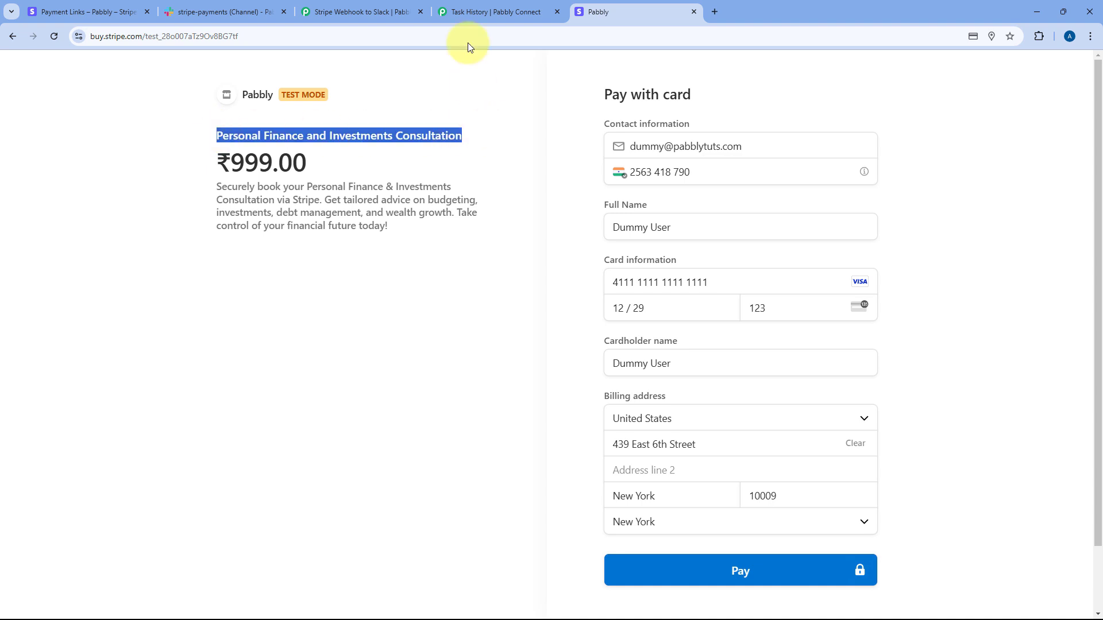
click(382, 10)
click(623, 7)
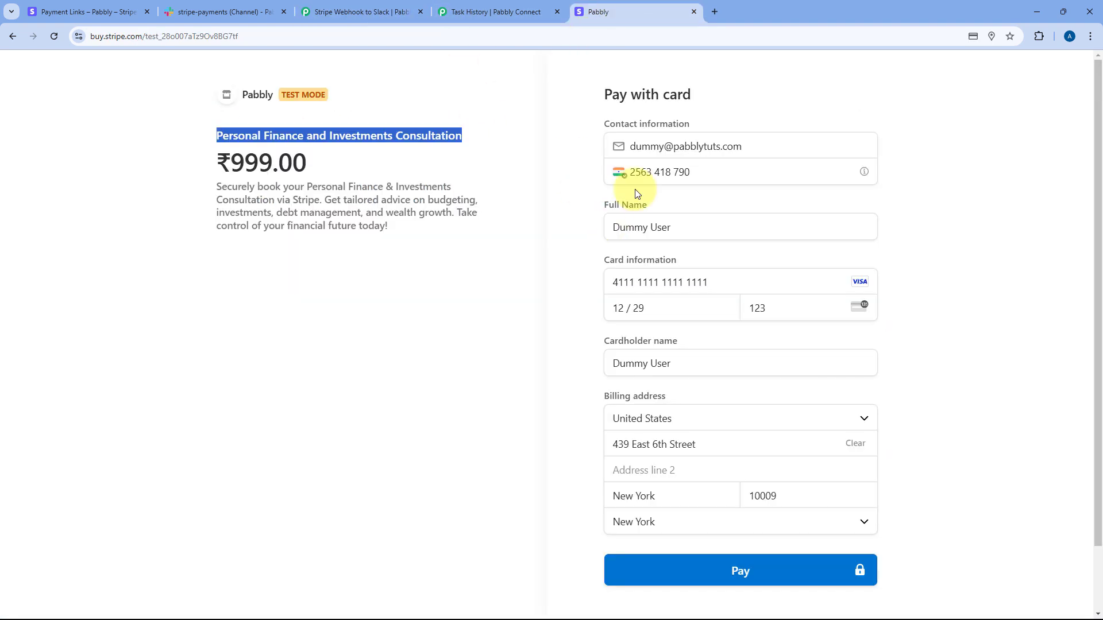
click(736, 571)
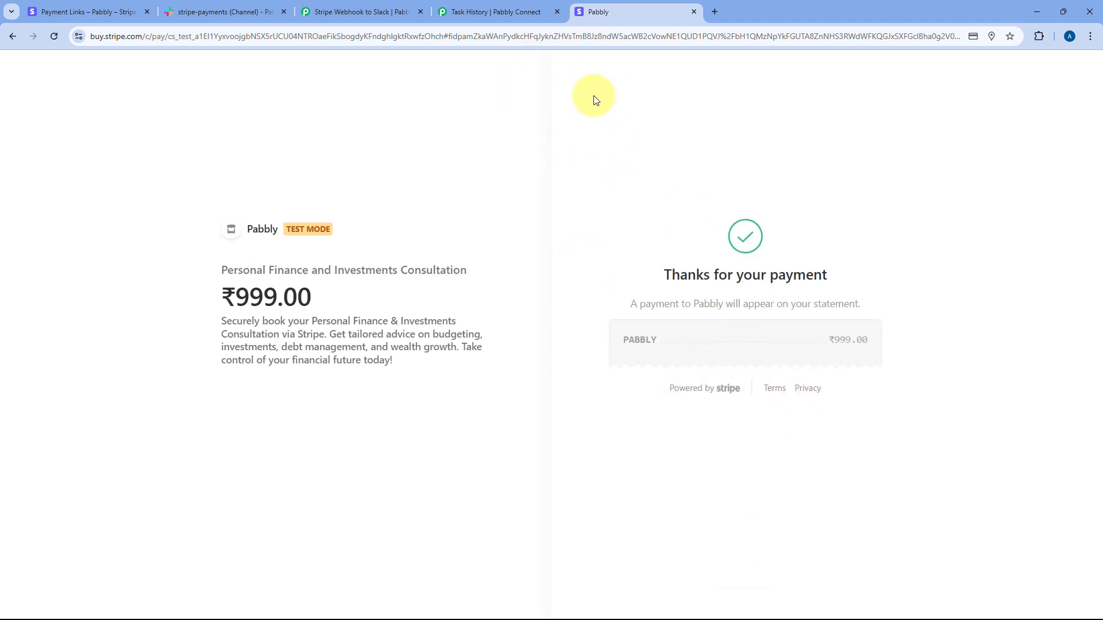
click(367, 11)
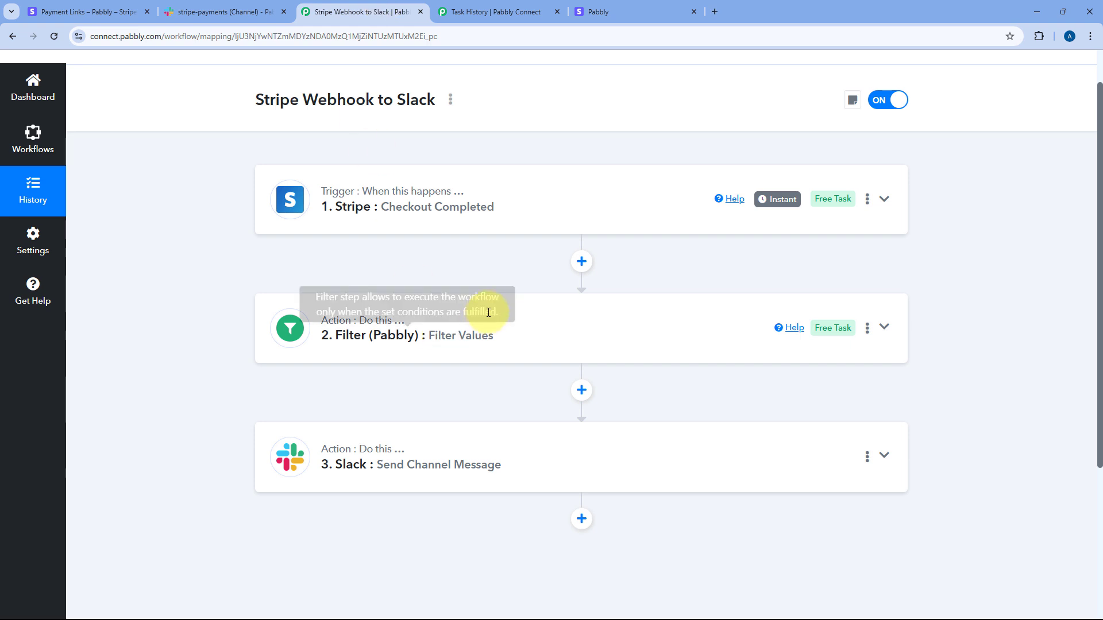
click(223, 7)
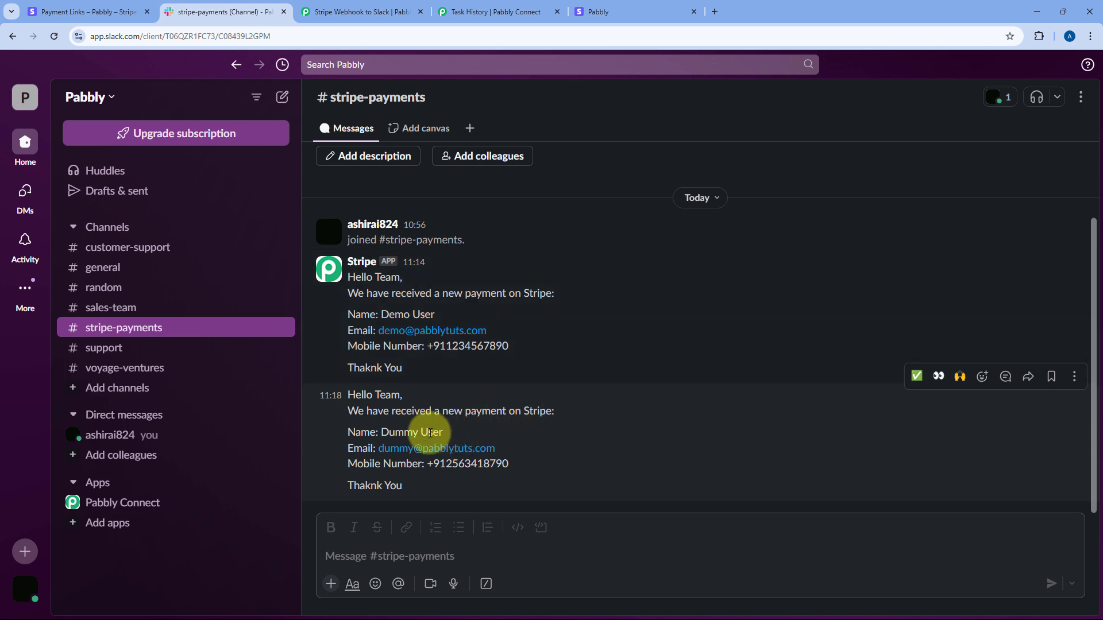
drag(443, 434, 380, 437)
drag(509, 464, 428, 462)
Step: Close the Task History tab, leaving the Stripe Webhook to Slack workflow open
click(362, 11)
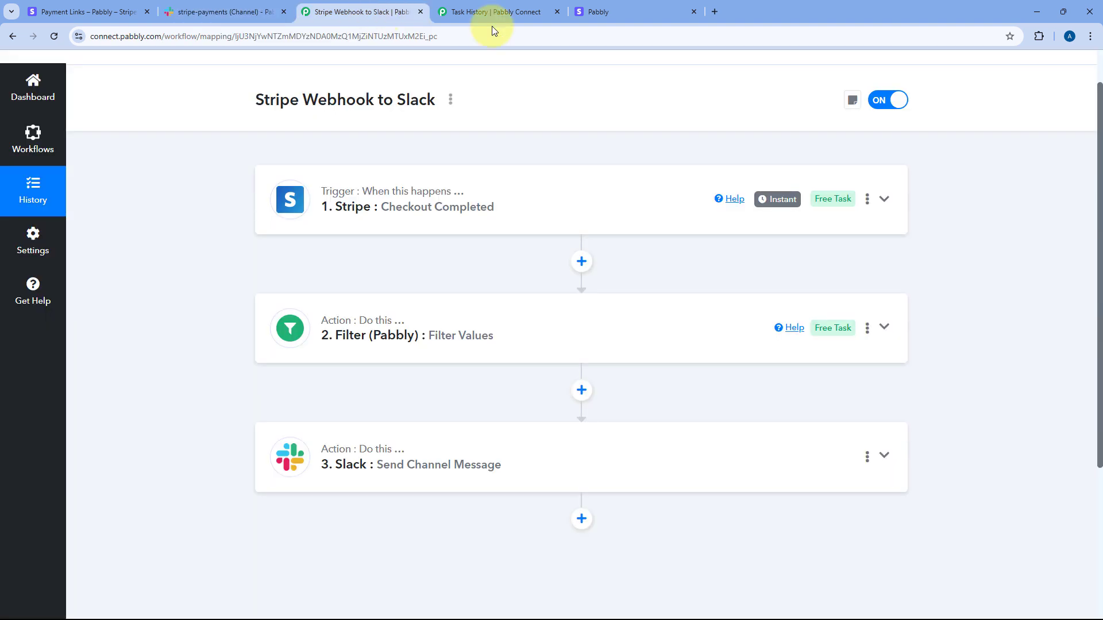
click(556, 11)
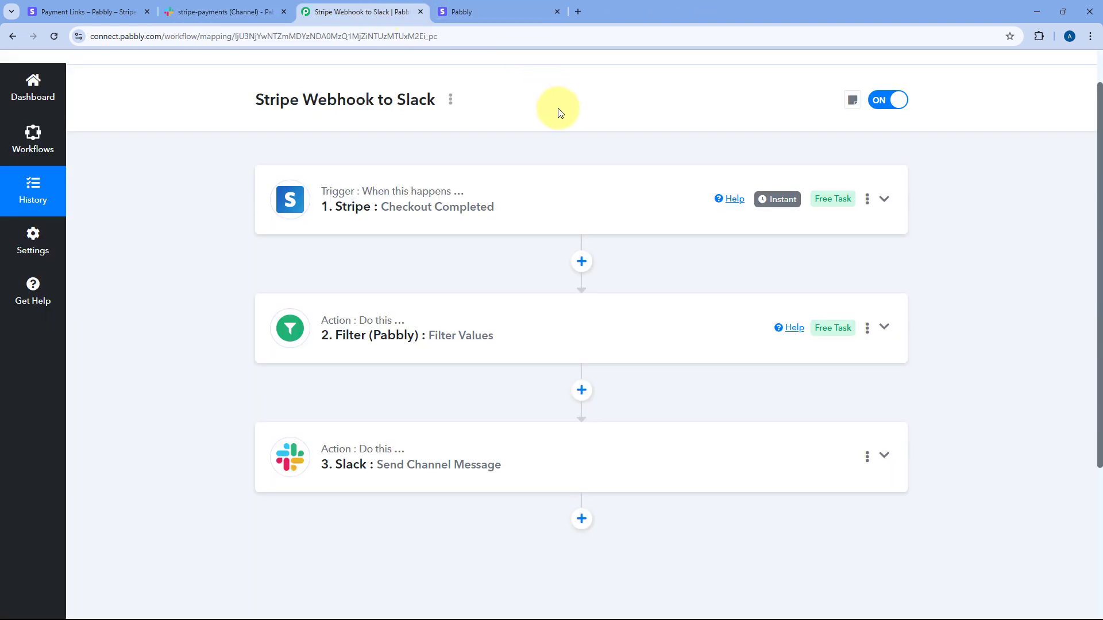